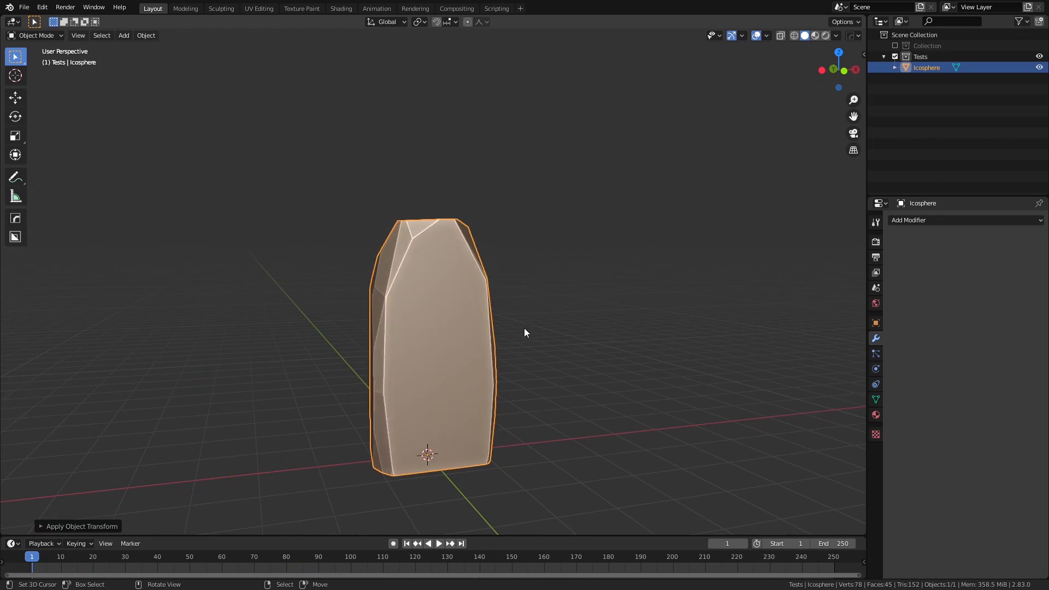
In Edit Mode, bisect the whole rock mesh with a slanted cut along its upper right slope and deselect it.
{"action": "key", "text": "Tab"}
{"action": "key", "text": "a"}
{"action": "key", "text": "k"}
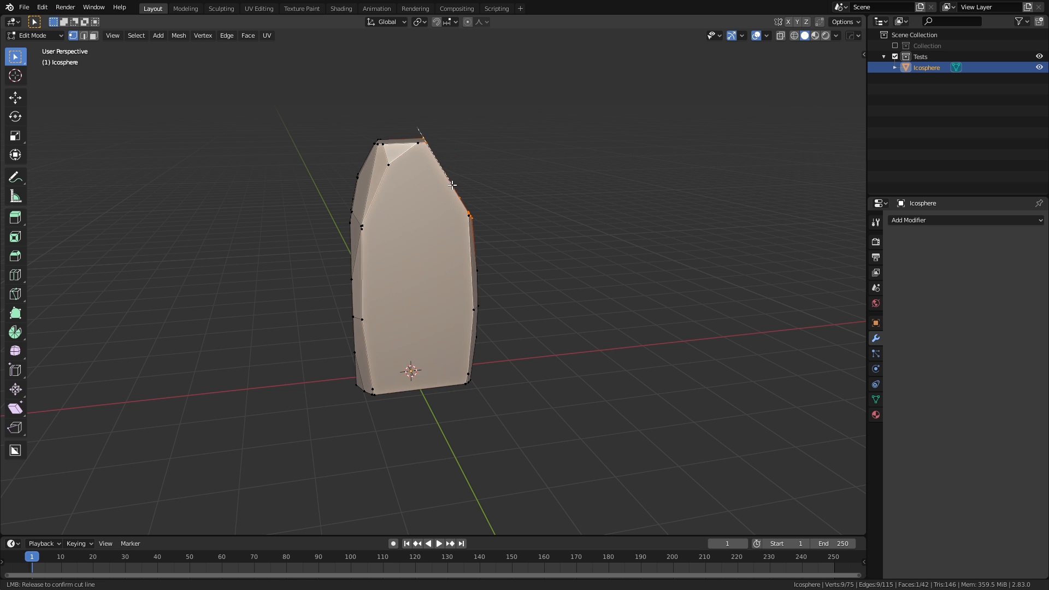
{"action": "left_click_drag", "start_coordinate": [452, 185], "coordinate": [453, 186]}
{"action": "key", "text": "KP_1"}
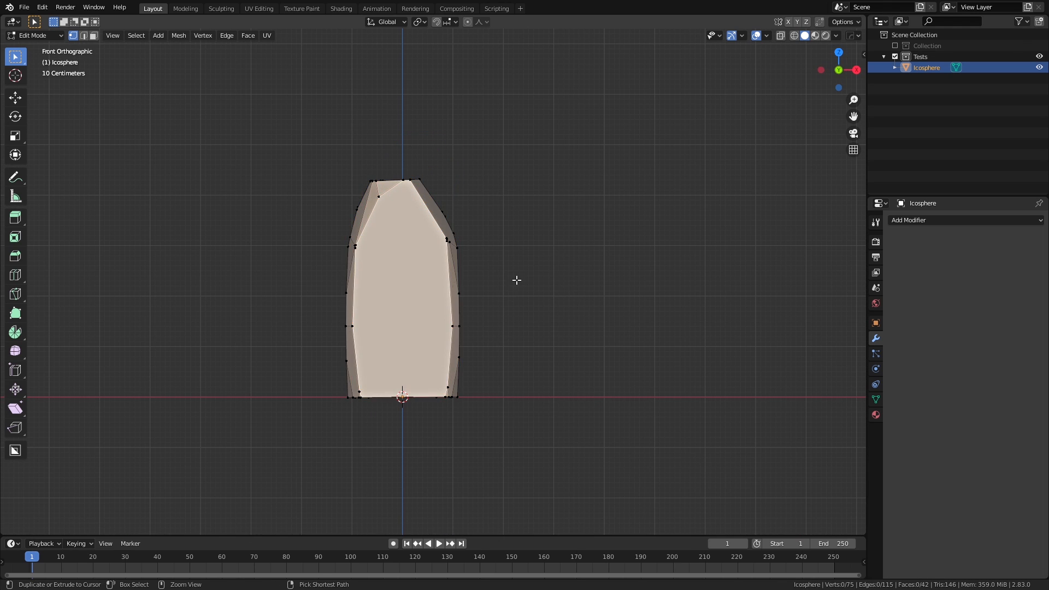
{"action": "key", "text": "alt+a"}
{"action": "middle_click_drag", "start_coordinate": [520, 277], "coordinate": [485, 304]}
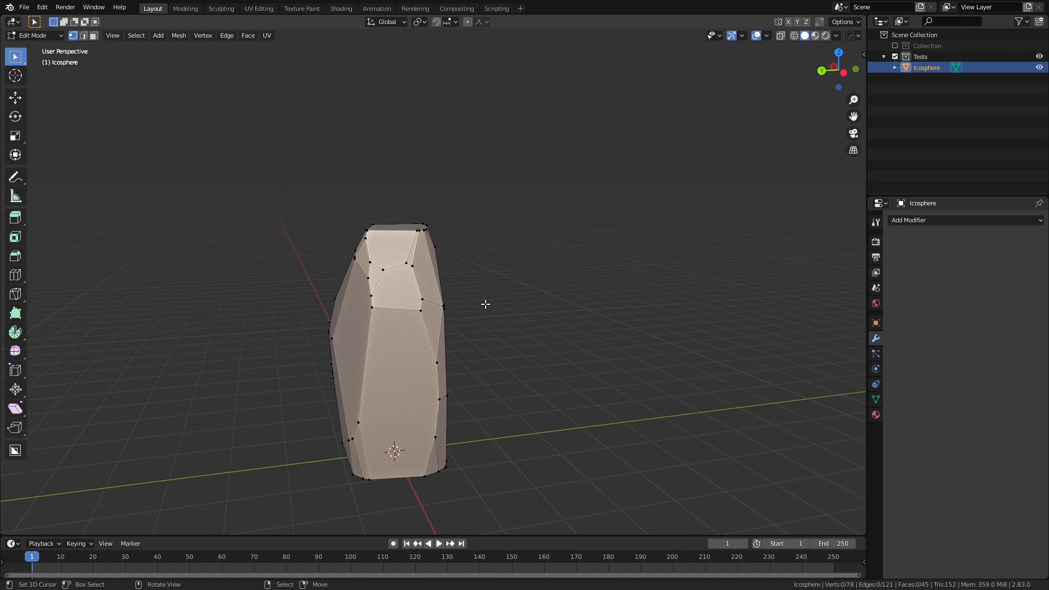
Bisect the whole rock from the side with a slanted cut that trims its top corner.
{"action": "key", "text": "a"}
{"action": "key", "text": "F3"}
{"action": "left_click", "coordinate": [494, 313]}
{"action": "left_click_drag", "start_coordinate": [402, 186], "coordinate": [402, 187]}
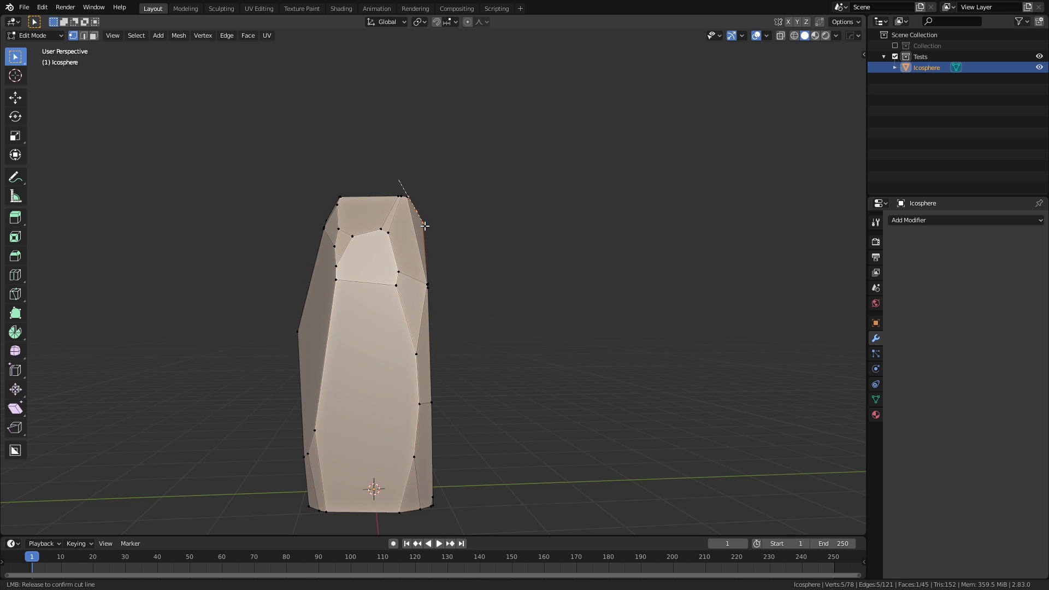
{"action": "left_click_drag", "start_coordinate": [425, 226], "coordinate": [425, 227]}
{"action": "key", "text": "alt+a"}
Bisect the rock again from another side with a diagonal cut across its upper left corner, and deselect it.
{"action": "middle_click_drag", "start_coordinate": [470, 298], "coordinate": [350, 302]}
{"action": "middle_click_drag", "start_coordinate": [457, 352], "coordinate": [363, 309]}
{"action": "key", "text": "a"}
{"action": "scroll", "coordinate": [431, 339], "scroll_direction": "up", "scroll_amount": 2}
{"action": "key", "text": "F3"}
{"action": "left_click", "coordinate": [446, 388]}
{"action": "left_click_drag", "start_coordinate": [354, 241], "coordinate": [426, 182]}
{"action": "key", "text": "alt+a"}
{"action": "mouse_move", "coordinate": [437, 218]}
{"action": "middle_mouse_down"}
{"action": "mouse_move", "coordinate": [557, 284]}
{"action": "mouse_move", "coordinate": [590, 251]}
{"action": "mouse_move", "coordinate": [672, 303]}
{"action": "mouse_move", "coordinate": [328, 307]}
{"action": "mouse_move", "coordinate": [515, 318]}
{"action": "mouse_move", "coordinate": [492, 306]}
{"action": "middle_mouse_up"}
{"action": "scroll", "coordinate": [491, 262], "scroll_direction": "down", "scroll_amount": 5}
{"action": "scroll", "coordinate": [590, 257], "scroll_direction": "up", "scroll_amount": 3}
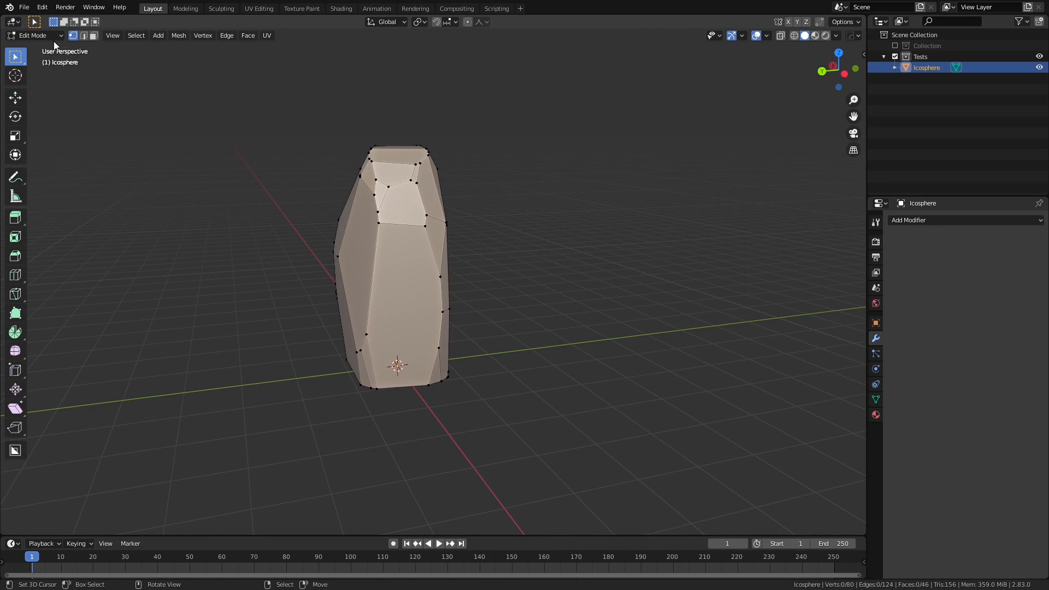
Switch the rock to Sculpt Mode and enable Dyntopo with Smooth Shading.
{"action": "left_click", "coordinate": [35, 35]}
{"action": "left_click", "coordinate": [49, 72]}
{"action": "scroll", "coordinate": [386, 234], "scroll_direction": "up", "scroll_amount": 5}
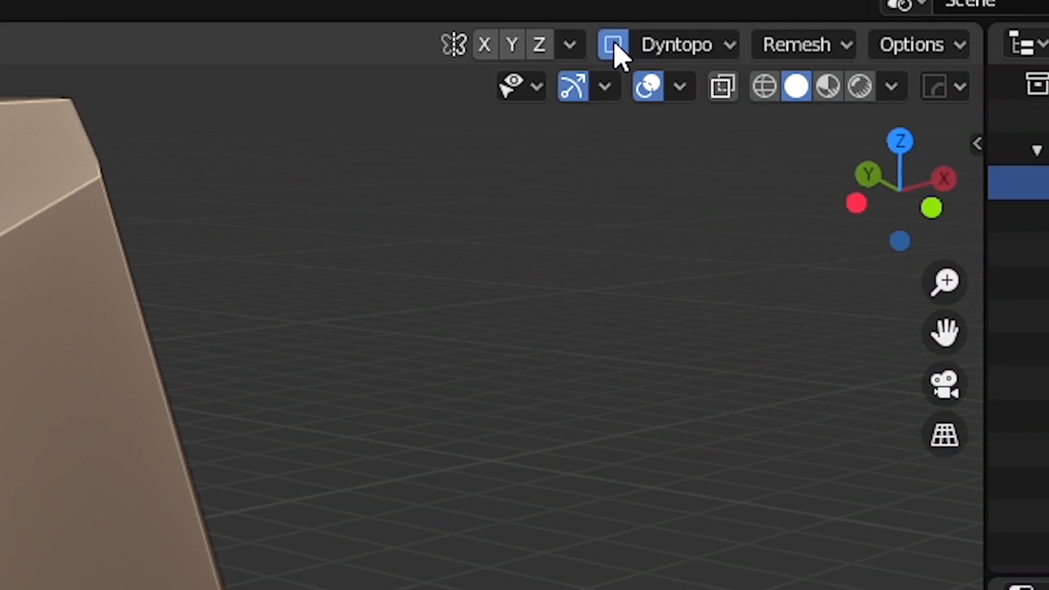
{"action": "left_click", "coordinate": [614, 49]}
{"action": "left_click", "coordinate": [604, 143]}
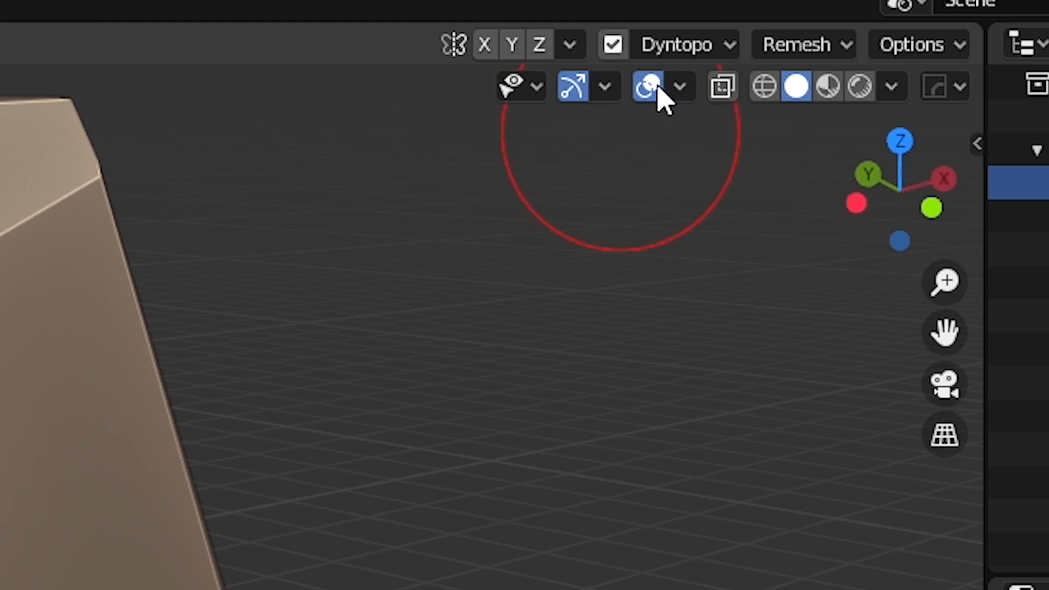
{"action": "left_click", "coordinate": [675, 47]}
{"action": "left_click", "coordinate": [710, 48]}
{"action": "left_click", "coordinate": [707, 47]}
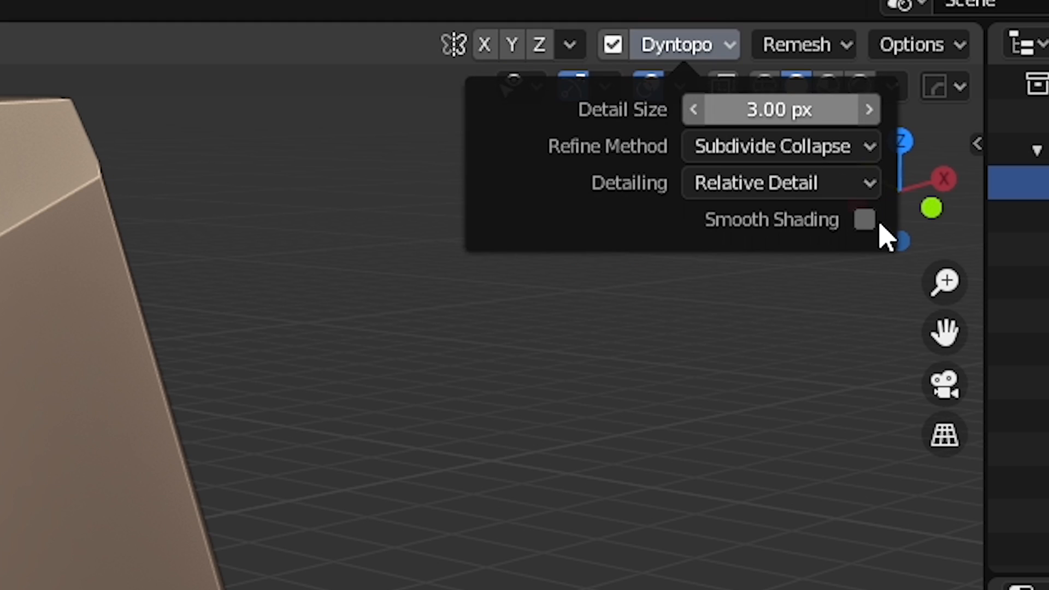
{"action": "left_click", "coordinate": [864, 220]}
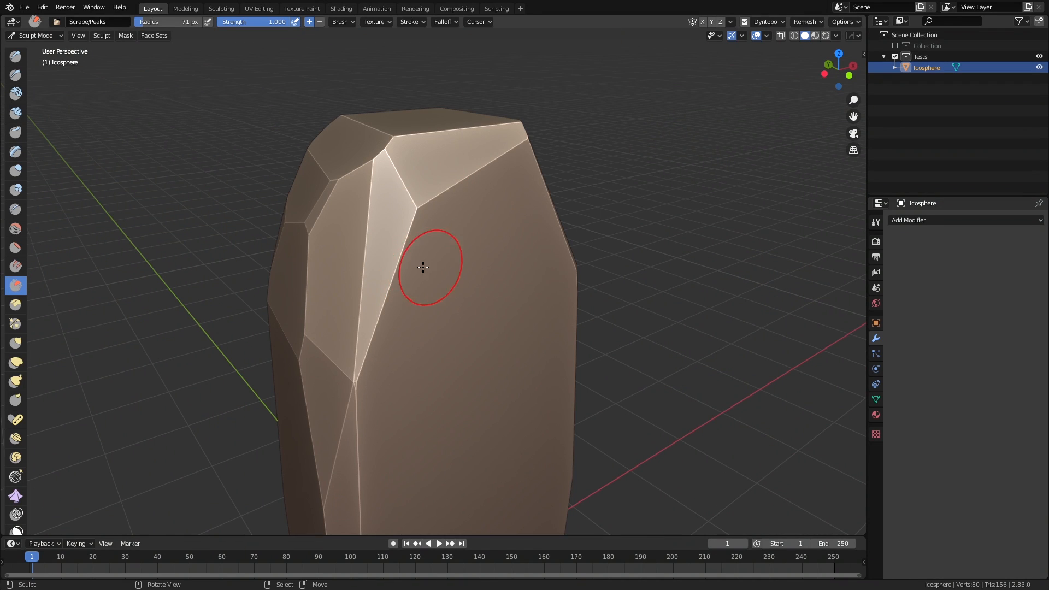
Scrape the slanted upper edges of the rock's front face with the Scrape/Peaks brush at a 60 px radius.
{"action": "key", "text": "f"}
{"action": "middle_click_drag", "start_coordinate": [407, 267], "coordinate": [412, 224]}
{"action": "left_click_drag", "start_coordinate": [425, 183], "coordinate": [365, 363]}
{"action": "middle_click_drag", "start_coordinate": [432, 241], "coordinate": [383, 268]}
{"action": "left_click_drag", "start_coordinate": [387, 213], "coordinate": [522, 147]}
{"action": "middle_click_drag", "start_coordinate": [481, 273], "coordinate": [425, 294]}
{"action": "middle_click_drag", "start_coordinate": [477, 250], "coordinate": [426, 197]}
{"action": "left_click_drag", "start_coordinate": [429, 197], "coordinate": [506, 358]}
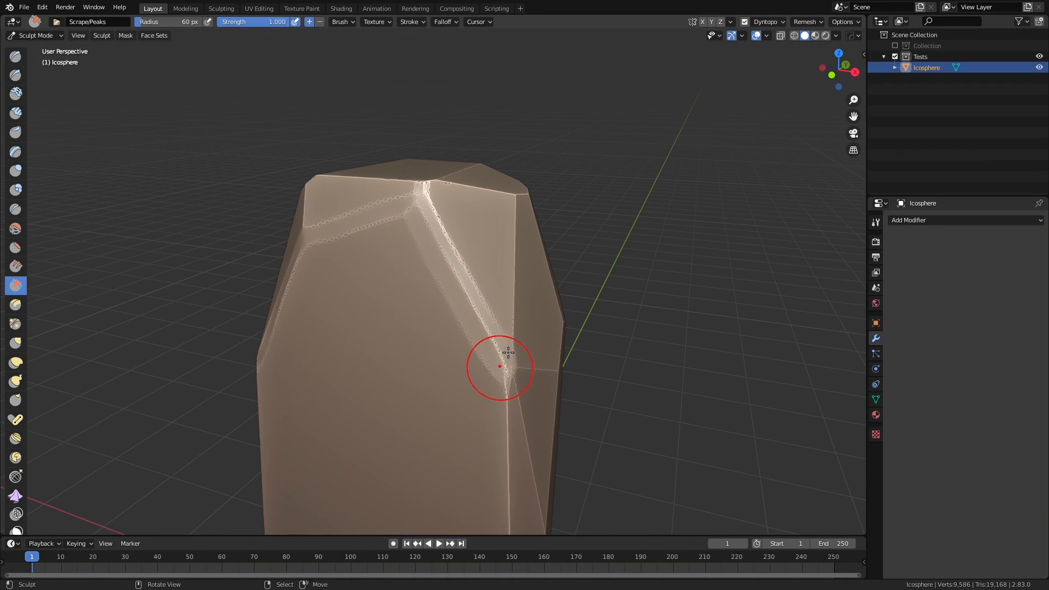
Scrape the edge between the rock's top face and the facet below it with the Scrape/Peaks brush.
{"action": "middle_click_drag", "start_coordinate": [506, 355], "coordinate": [434, 286]}
{"action": "mouse_move", "coordinate": [514, 327]}
{"action": "middle_mouse_down"}
{"action": "mouse_move", "coordinate": [456, 276]}
{"action": "mouse_move", "coordinate": [327, 338]}
{"action": "middle_mouse_up"}
{"action": "mouse_move", "coordinate": [229, 358]}
{"action": "left_mouse_down"}
{"action": "mouse_move", "coordinate": [492, 297]}
{"action": "mouse_move", "coordinate": [444, 313]}
{"action": "left_mouse_up"}
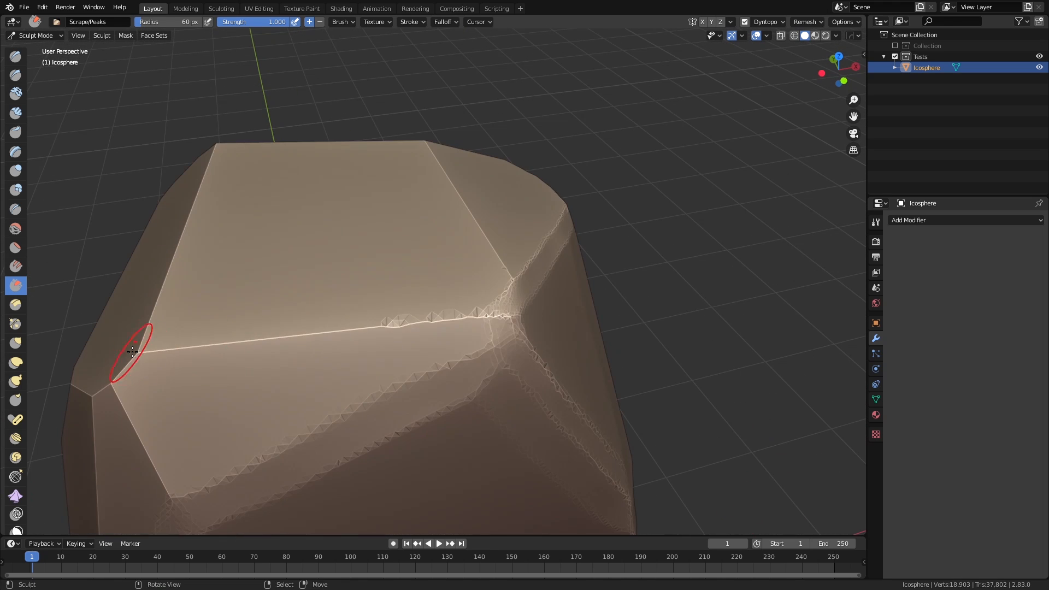
{"action": "left_click_drag", "start_coordinate": [122, 357], "coordinate": [455, 321]}
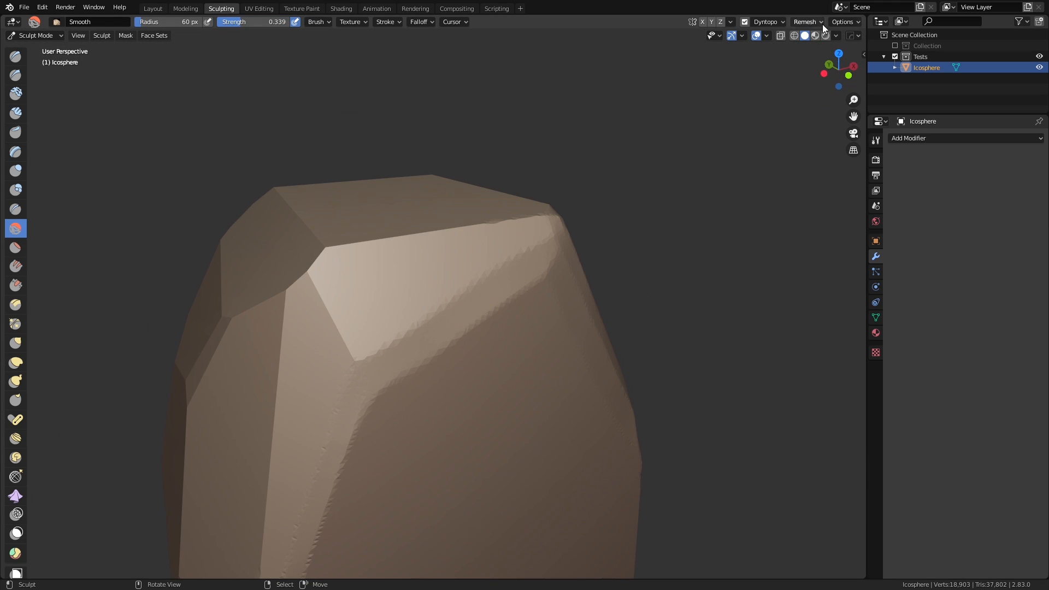
Set the viewport shading to a brown MatCap and turn on Cavity.
{"action": "left_click", "coordinate": [835, 36]}
{"action": "left_click", "coordinate": [829, 114]}
{"action": "left_click", "coordinate": [670, 187]}
{"action": "left_click", "coordinate": [638, 153]}
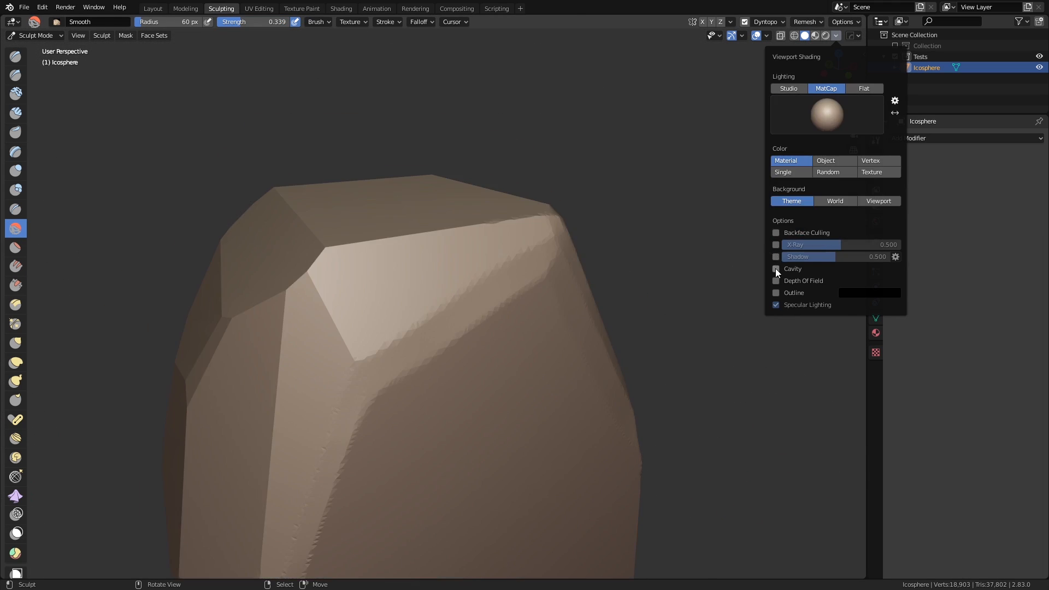
{"action": "left_click", "coordinate": [778, 269]}
Resize the Clay Strips brush and work down the rock's vertical edge near its base.
{"action": "mouse_move", "coordinate": [382, 328]}
{"action": "middle_mouse_down"}
{"action": "mouse_move", "coordinate": [412, 334]}
{"action": "mouse_move", "coordinate": [391, 356]}
{"action": "middle_mouse_up"}
{"action": "scroll", "coordinate": [391, 356], "scroll_direction": "up", "scroll_amount": 3}
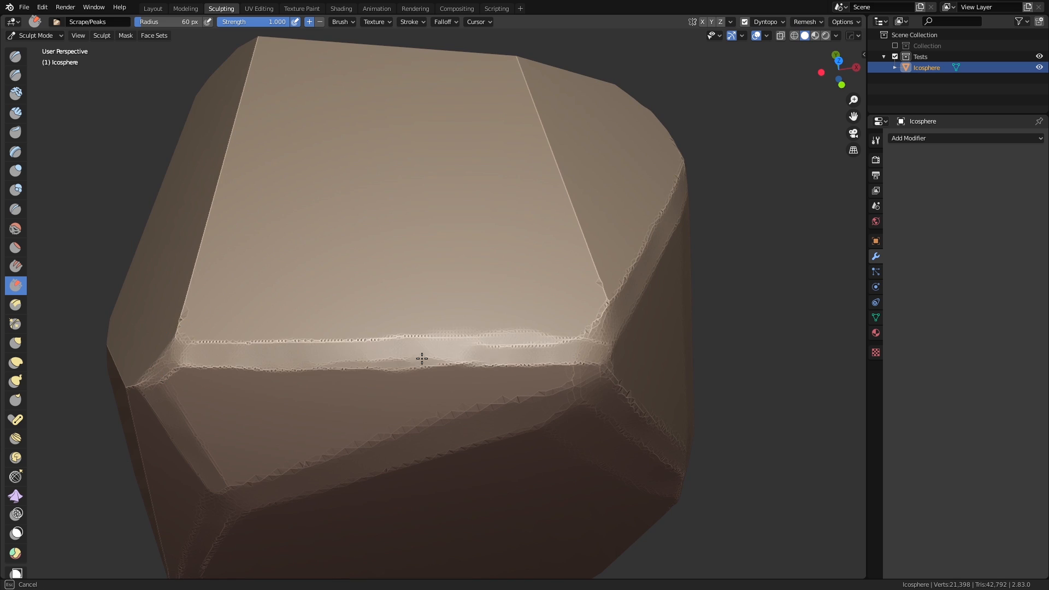
{"action": "scroll", "coordinate": [421, 358], "scroll_direction": "up", "scroll_amount": 3}
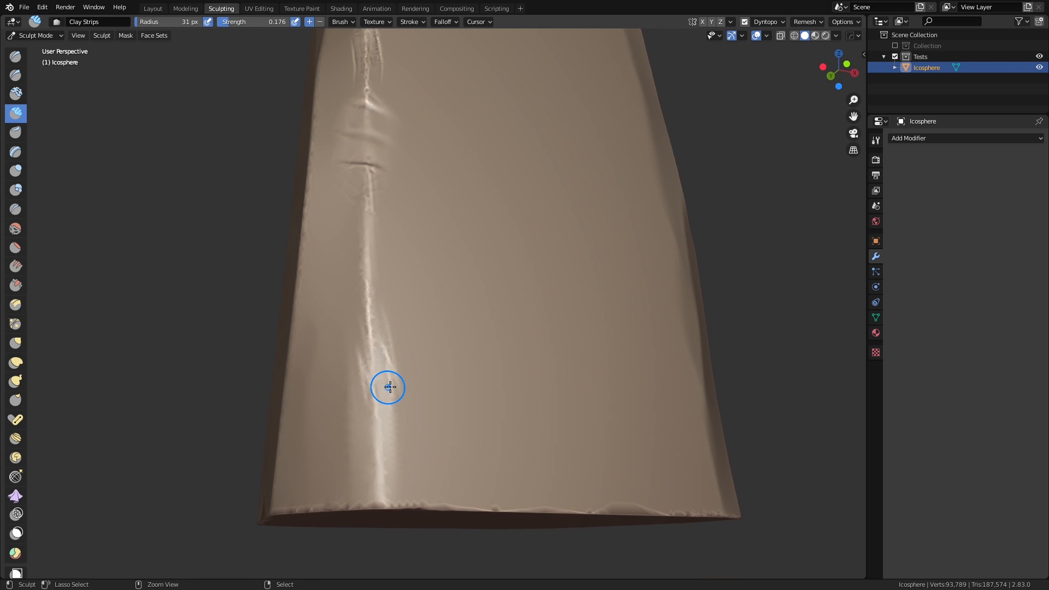
{"action": "key", "text": "f"}
{"action": "left_click_drag", "start_coordinate": [389, 378], "coordinate": [394, 454]}
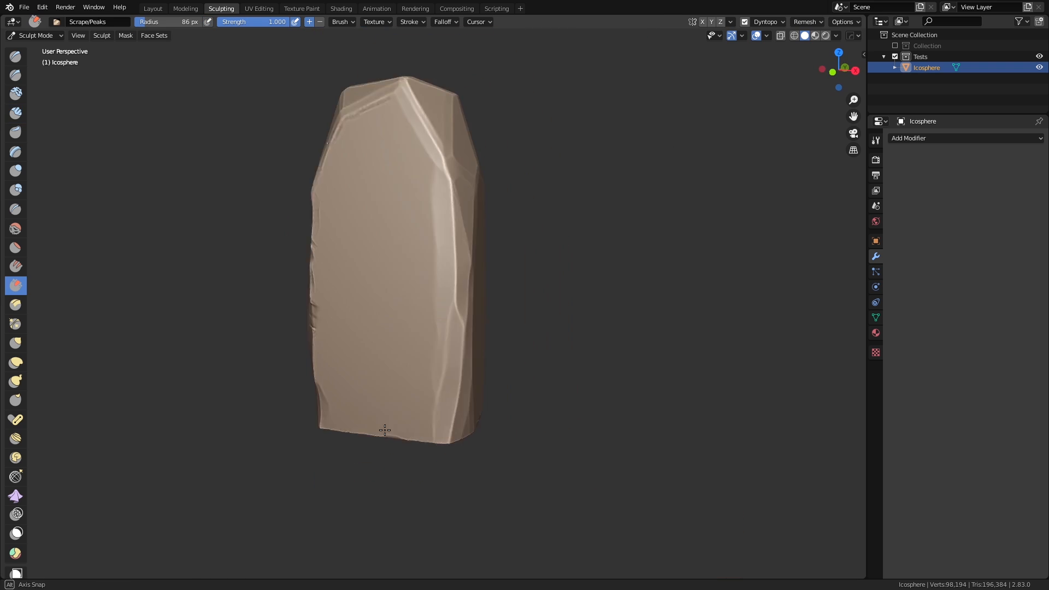
Resize the brush and scrape the rock's lower right edge and front face with Scrape/Peaks.
{"action": "scroll", "coordinate": [415, 437], "scroll_direction": "up", "scroll_amount": 5}
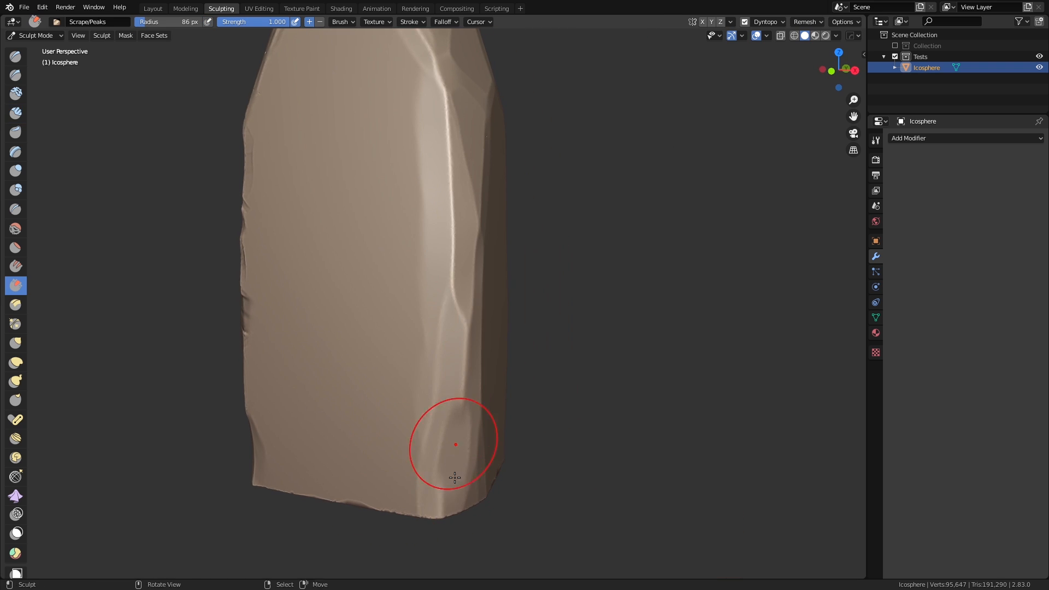
{"action": "mouse_move", "coordinate": [451, 444]}
{"action": "middle_mouse_down"}
{"action": "mouse_move", "coordinate": [429, 427]}
{"action": "mouse_move", "coordinate": [422, 388]}
{"action": "middle_mouse_up"}
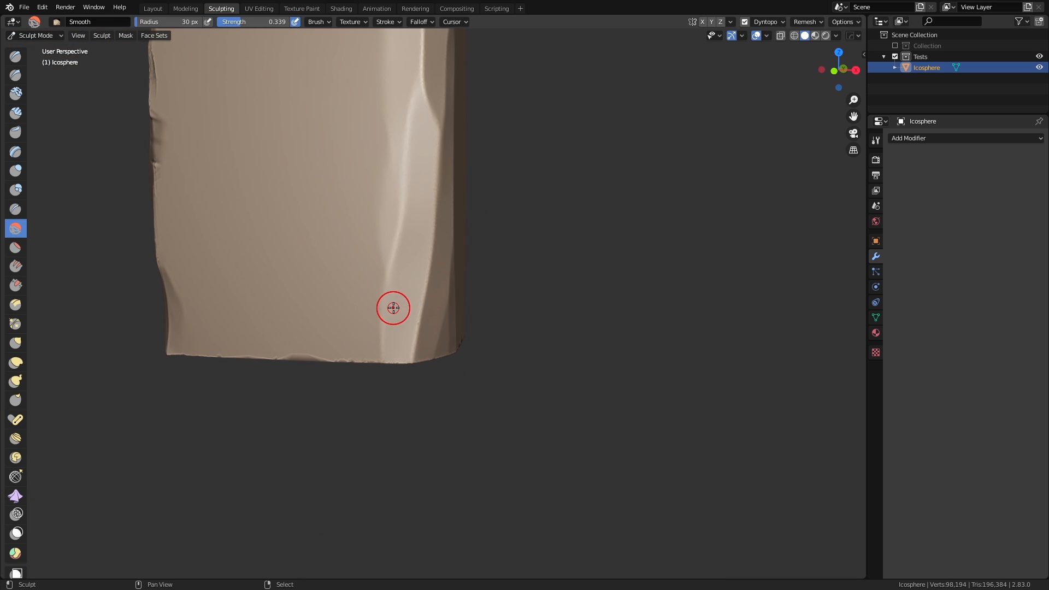
{"action": "key", "text": "f"}
{"action": "key", "text": "shift+c"}
{"action": "scroll", "coordinate": [379, 298], "scroll_direction": "up", "scroll_amount": 2}
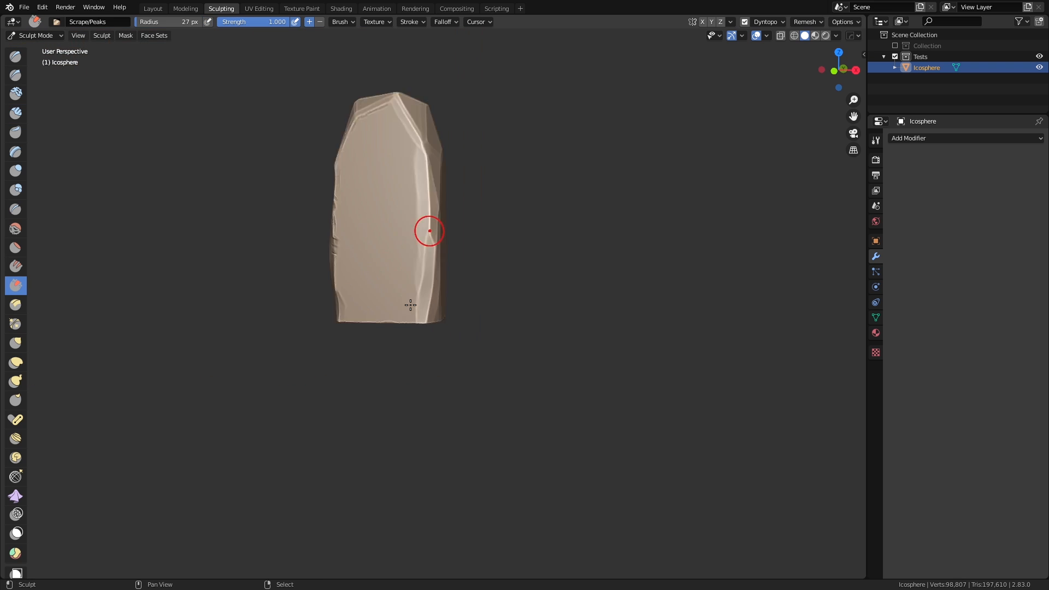
{"action": "scroll", "coordinate": [393, 273], "scroll_direction": "up", "scroll_amount": 4}
{"action": "middle_click_drag", "start_coordinate": [390, 208], "coordinate": [392, 191]}
{"action": "scroll", "coordinate": [390, 218], "scroll_direction": "down", "scroll_amount": 3}
{"action": "left_click_drag", "start_coordinate": [388, 265], "coordinate": [396, 311]}
{"action": "scroll", "coordinate": [404, 273], "scroll_direction": "down", "scroll_amount": 1}
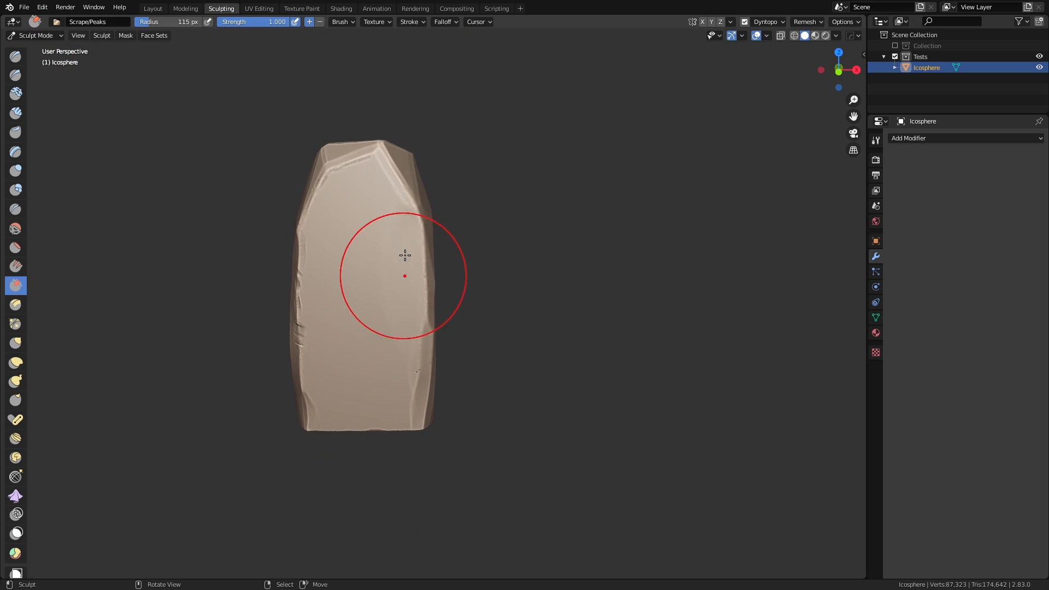
Scrape down the lower part of the front face's right edge with the Scrape/Peaks brush.
{"action": "middle_click_drag", "start_coordinate": [405, 255], "coordinate": [399, 283]}
{"action": "scroll", "coordinate": [398, 287], "scroll_direction": "up", "scroll_amount": 3}
{"action": "left_click_drag", "start_coordinate": [410, 333], "coordinate": [422, 400]}
Undo a short trial stroke near the top of the front face and set the brush radius to 153 px.
{"action": "mouse_move", "coordinate": [387, 140]}
{"action": "left_mouse_down"}
{"action": "mouse_move", "coordinate": [390, 336]}
{"action": "mouse_move", "coordinate": [398, 196]}
{"action": "mouse_move", "coordinate": [411, 451]}
{"action": "mouse_move", "coordinate": [403, 145]}
{"action": "left_mouse_up"}
{"action": "key", "text": "ctrl+z"}
{"action": "key", "text": "f"}
{"action": "left_click", "coordinate": [403, 204]}
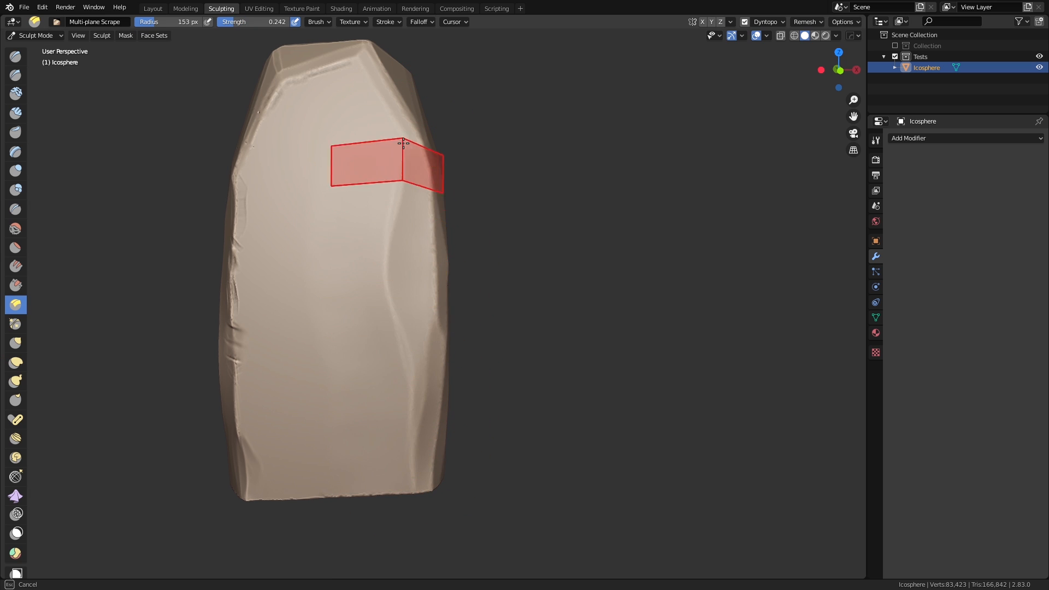
{"action": "scroll", "coordinate": [386, 199], "scroll_direction": "down", "scroll_amount": 3}
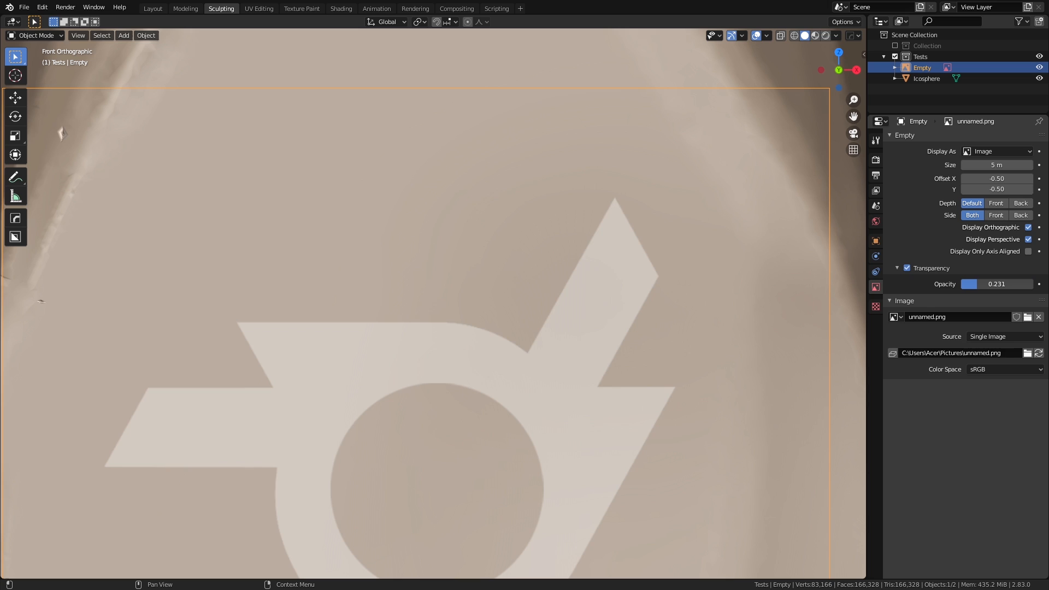
Lower the reference logo image's opacity to 0.157 and select the rock.
{"action": "left_click_drag", "start_coordinate": [977, 284], "coordinate": [974, 284]}
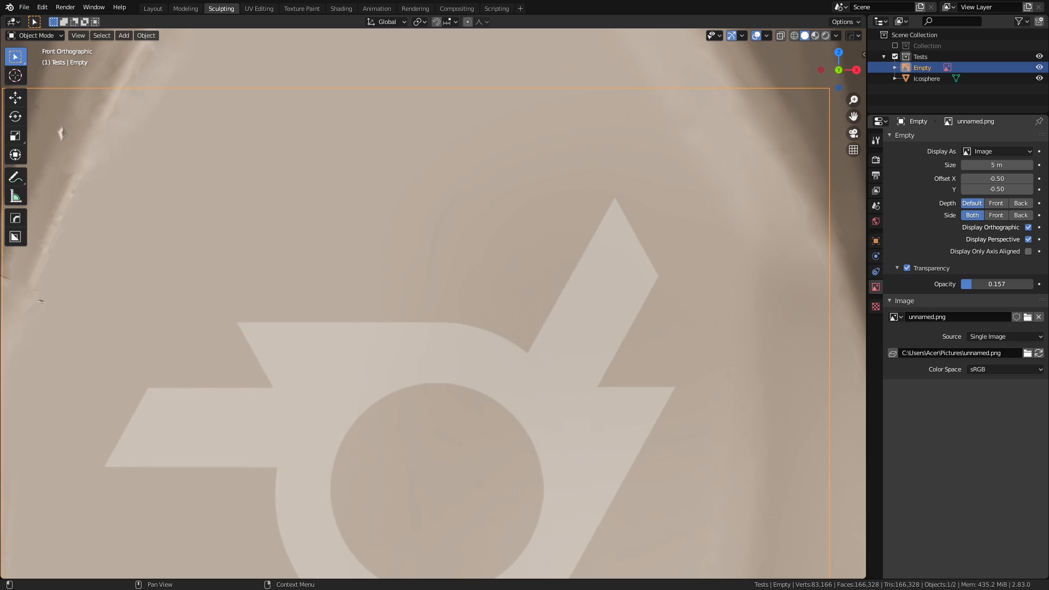
{"action": "left_click", "coordinate": [287, 202]}
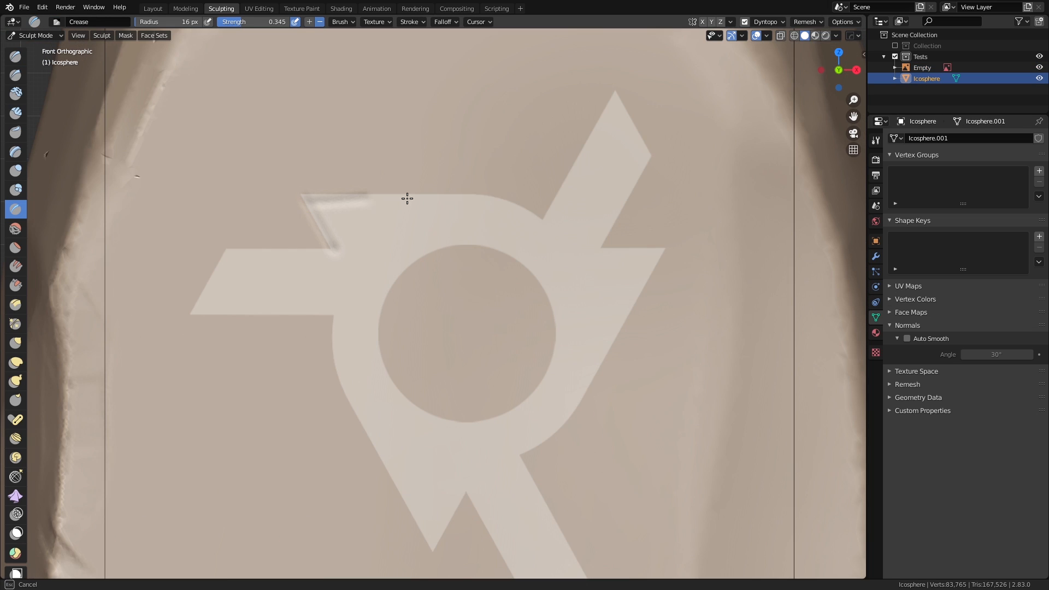
Trace the logo's top edge, upper right arm, right side and lower right leg into the rock with the Crease brush.
{"action": "left_click_drag", "start_coordinate": [406, 197], "coordinate": [614, 96]}
{"action": "middle_click_drag", "start_coordinate": [661, 251], "coordinate": [591, 160], "text": "shift"}
{"action": "left_click_drag", "start_coordinate": [593, 161], "coordinate": [456, 360]}
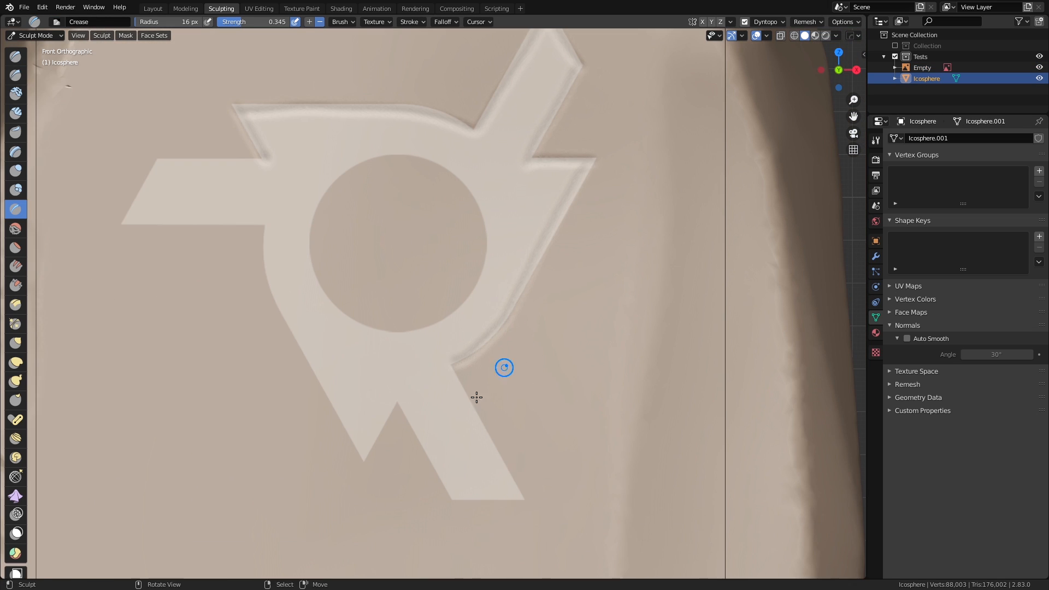
{"action": "left_click_drag", "start_coordinate": [433, 459], "coordinate": [503, 499]}
{"action": "middle_click_drag", "start_coordinate": [379, 423], "coordinate": [465, 456], "text": "shift"}
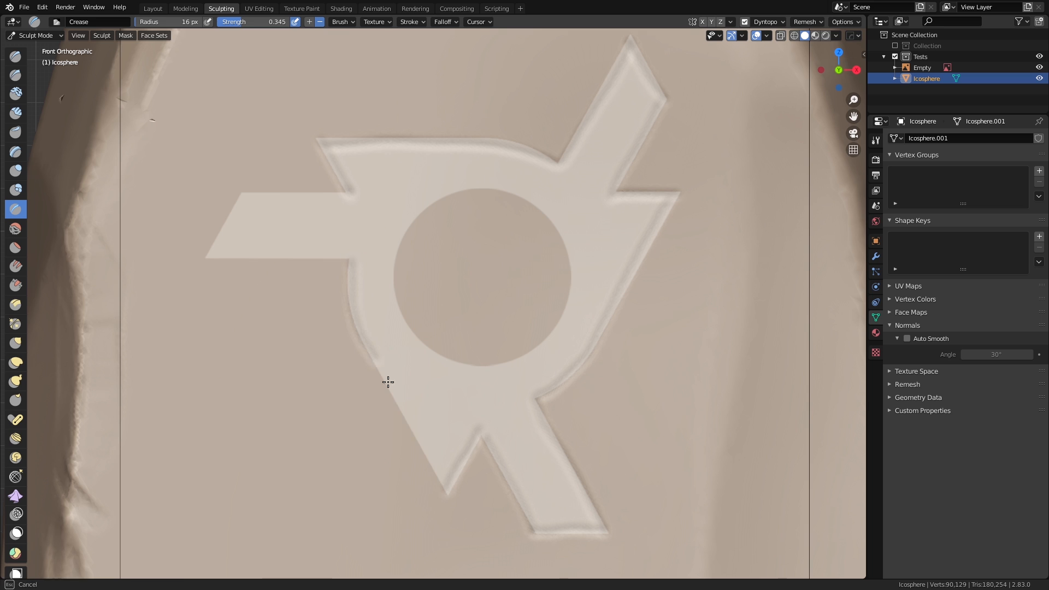
Trace the logo's lower left side and its left arm with the Crease brush to close the outer outline.
{"action": "left_click_drag", "start_coordinate": [388, 382], "coordinate": [448, 495]}
{"action": "middle_click_drag", "start_coordinate": [251, 202], "coordinate": [307, 309], "text": "shift"}
{"action": "left_click_drag", "start_coordinate": [297, 300], "coordinate": [279, 348]}
{"action": "left_click_drag", "start_coordinate": [401, 299], "coordinate": [263, 363]}
Trace the circle in the middle of the logo with the Crease brush at a 16 px radius.
{"action": "scroll", "coordinate": [339, 344], "scroll_direction": "down", "scroll_amount": 2}
{"action": "middle_click_drag", "start_coordinate": [523, 349], "coordinate": [463, 305], "text": "shift"}
{"action": "scroll", "coordinate": [547, 284], "scroll_direction": "up", "scroll_amount": 4}
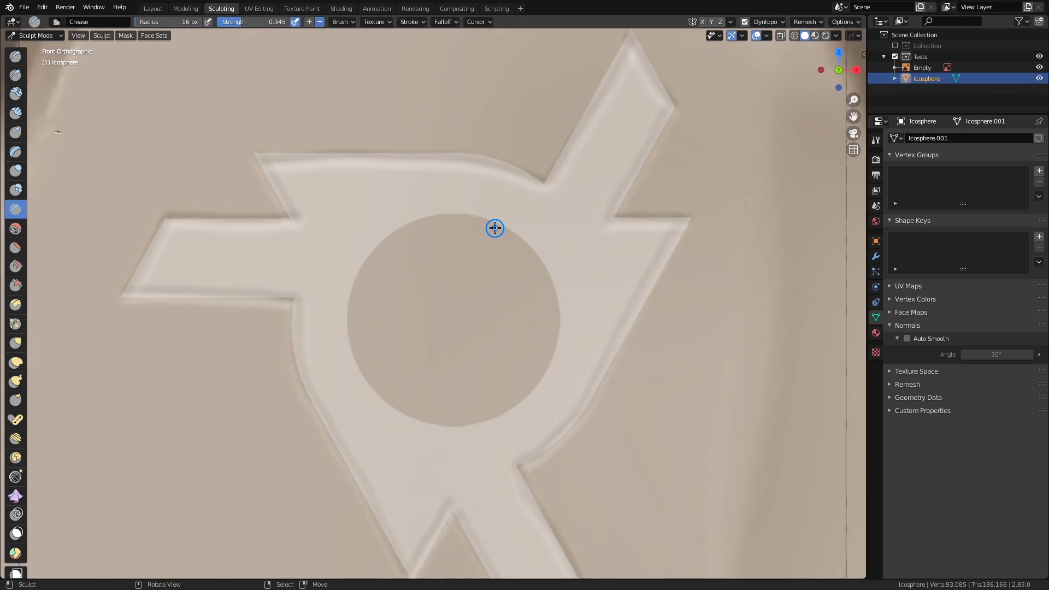
{"action": "left_click_drag", "start_coordinate": [464, 197], "coordinate": [332, 326]}
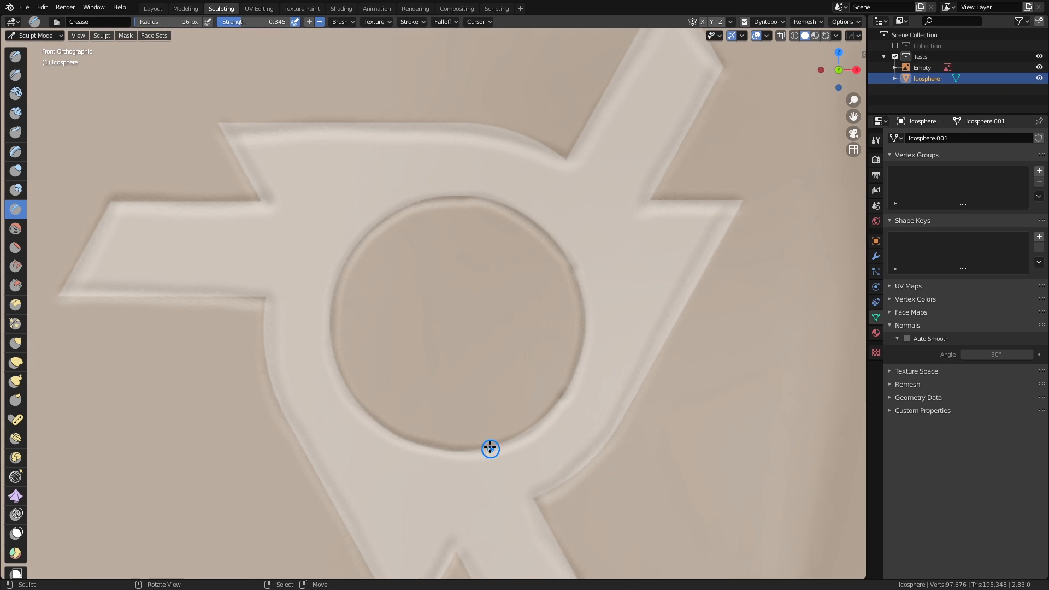
Try filling the logo's left arm with Clay Strips and Clay strokes, and undo them.
{"action": "scroll", "coordinate": [490, 448], "scroll_direction": "down", "scroll_amount": 4}
{"action": "middle_click_drag", "start_coordinate": [528, 326], "coordinate": [468, 290]}
{"action": "key", "text": "f"}
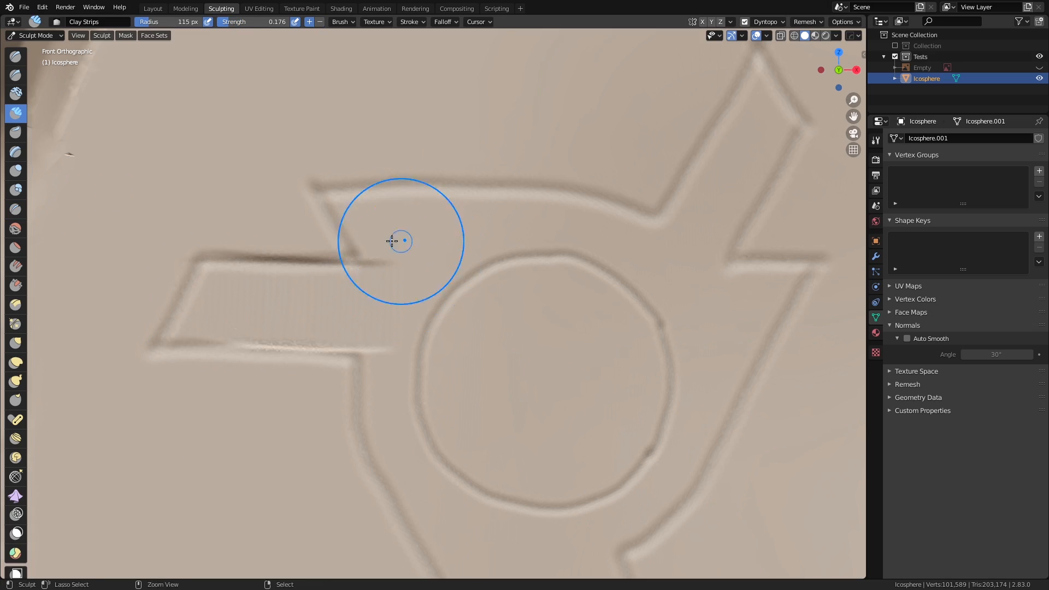
{"action": "key", "text": "shift+s"}
{"action": "mouse_move", "coordinate": [392, 241]}
{"action": "left_mouse_down"}
{"action": "mouse_move", "coordinate": [316, 293]}
{"action": "mouse_move", "coordinate": [236, 258]}
{"action": "left_mouse_up"}
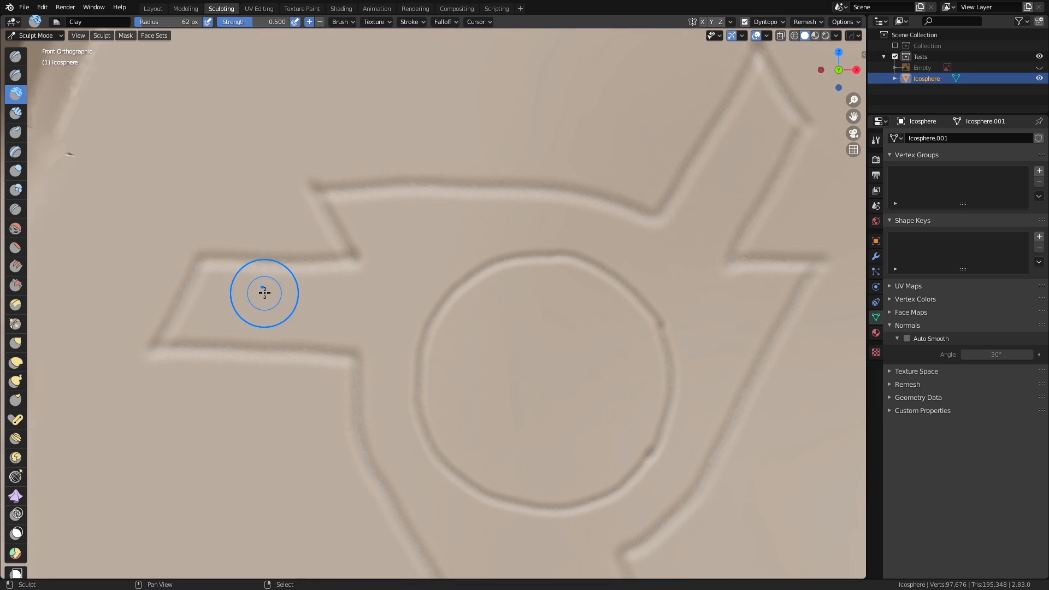
{"action": "key", "text": "z"}
{"action": "key", "text": "z"}
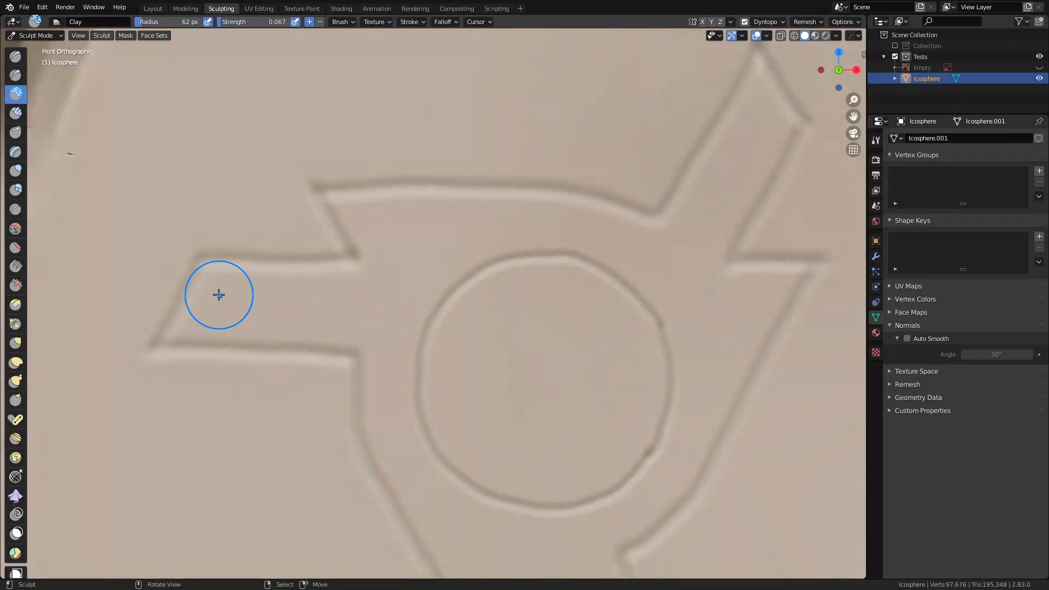
Work over the inside of the logo, including its lower legs, with the Clay brush at strength 0.067.
{"action": "middle_click_drag", "start_coordinate": [591, 531], "coordinate": [571, 399], "text": "shift"}
{"action": "scroll", "coordinate": [571, 399], "scroll_direction": "down", "scroll_amount": 2}
{"action": "middle_click_drag", "start_coordinate": [464, 432], "coordinate": [417, 356], "text": "shift"}
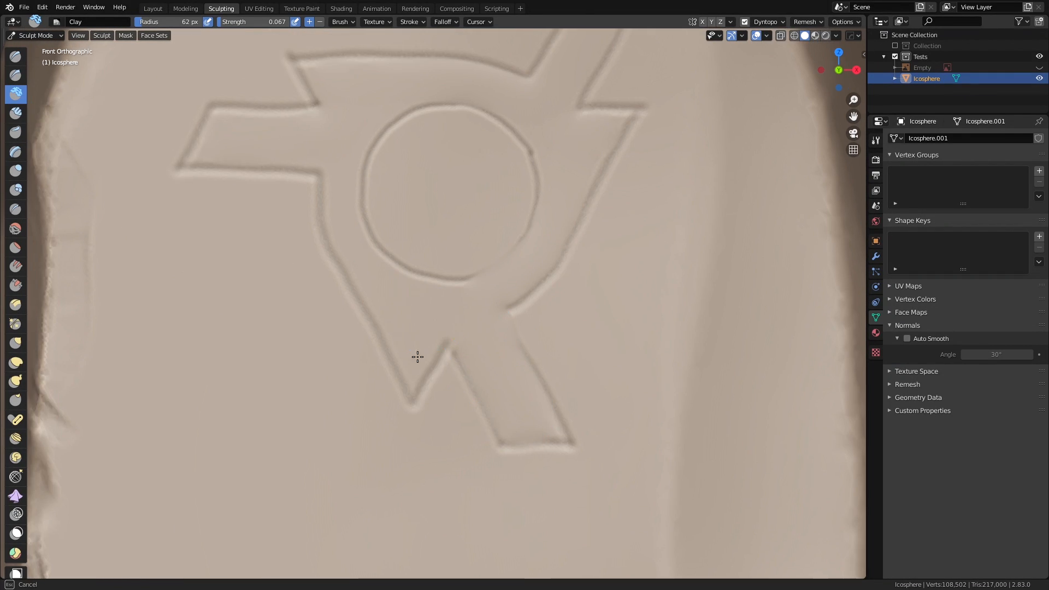
{"action": "left_click_drag", "start_coordinate": [385, 279], "coordinate": [344, 183]}
{"action": "middle_click_drag", "start_coordinate": [388, 166], "coordinate": [404, 296], "text": "shift"}
{"action": "scroll", "coordinate": [204, 299], "scroll_direction": "down", "scroll_amount": 4}
Choose the Mask brush and set both its hardness and strength to 1.000.
{"action": "key", "text": "m"}
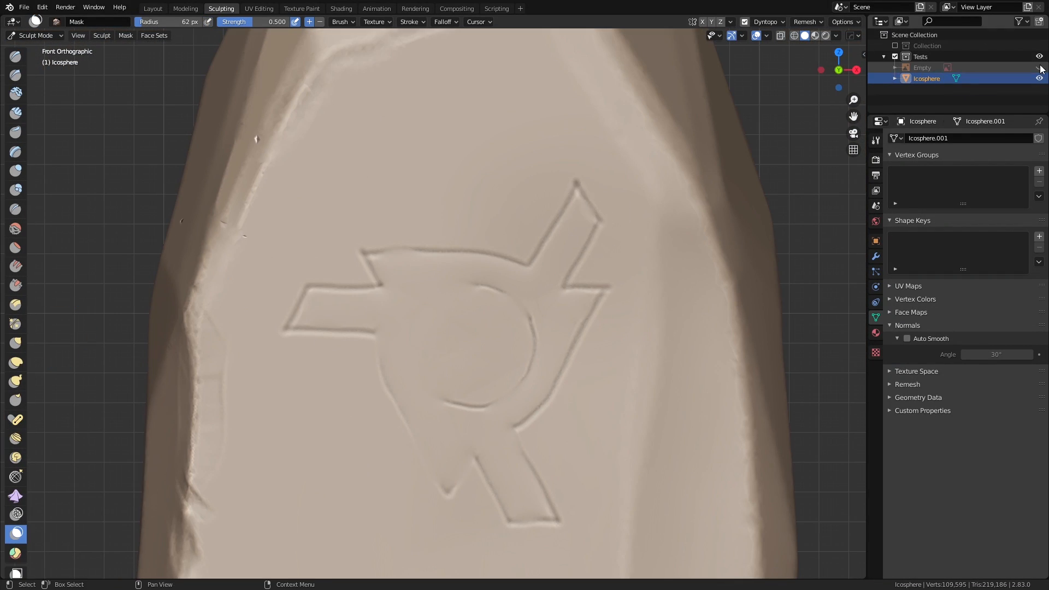
{"action": "scroll", "coordinate": [475, 316], "scroll_direction": "up", "scroll_amount": 6}
{"action": "key", "text": "n"}
{"action": "left_click_drag", "start_coordinate": [818, 271], "coordinate": [853, 271]}
{"action": "left_click_drag", "start_coordinate": [815, 229], "coordinate": [850, 230]}
{"action": "scroll", "coordinate": [318, 297], "scroll_direction": "up", "scroll_amount": 2}
Paint a mask over the logo's left arm with the Mask brush at a 67 px radius.
{"action": "middle_click_drag", "start_coordinate": [159, 300], "coordinate": [327, 301], "text": "shift"}
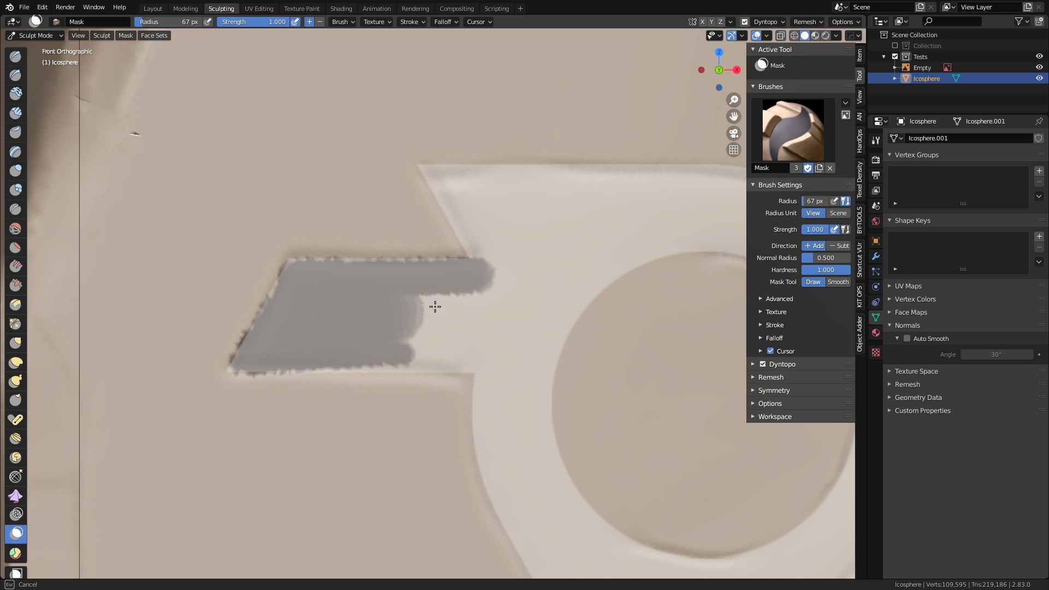
{"action": "left_click_drag", "start_coordinate": [435, 306], "coordinate": [396, 327]}
{"action": "middle_click_drag", "start_coordinate": [492, 284], "coordinate": [361, 326], "text": "shift"}
{"action": "middle_click_drag", "start_coordinate": [437, 273], "coordinate": [262, 285], "text": "shift"}
Reduce the Mask brush radius to 26 px and mask the rest of the logo around its central circle.
{"action": "key", "text": "f"}
{"action": "mouse_move", "coordinate": [263, 268]}
{"action": "left_mouse_down"}
{"action": "mouse_move", "coordinate": [427, 262]}
{"action": "mouse_move", "coordinate": [646, 171]}
{"action": "left_mouse_up"}
{"action": "middle_click_drag", "start_coordinate": [547, 306], "coordinate": [592, 82], "text": "shift"}
{"action": "mouse_move", "coordinate": [571, 109]}
{"action": "left_mouse_down"}
{"action": "mouse_move", "coordinate": [478, 307]}
{"action": "mouse_move", "coordinate": [162, 93]}
{"action": "left_mouse_up"}
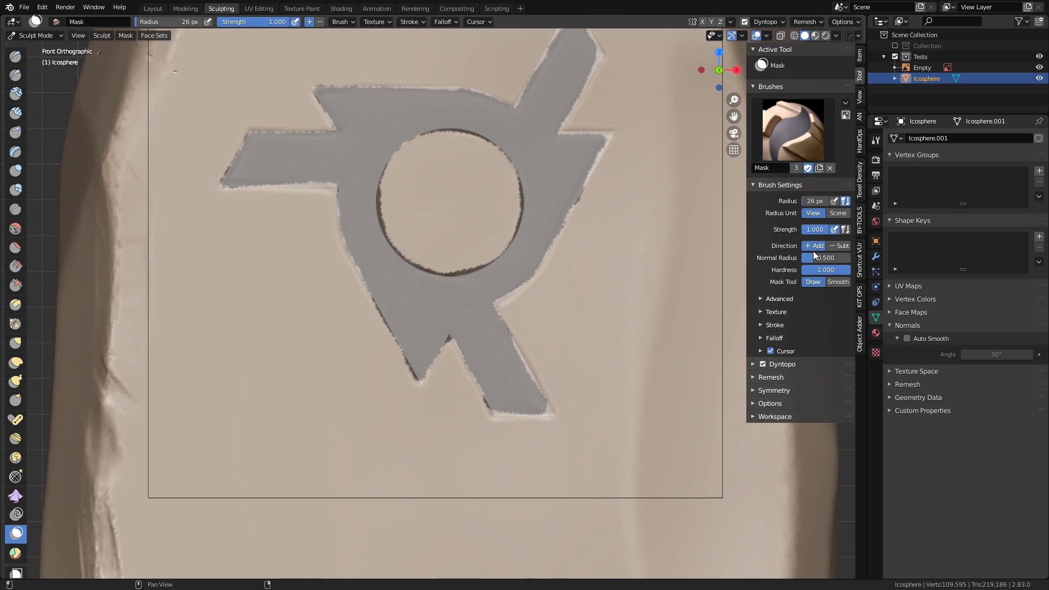
Set the Mask brush to Subtract and clean up the mask between the logo's lower legs.
{"action": "scroll", "coordinate": [310, 326], "scroll_direction": "up", "scroll_amount": 5}
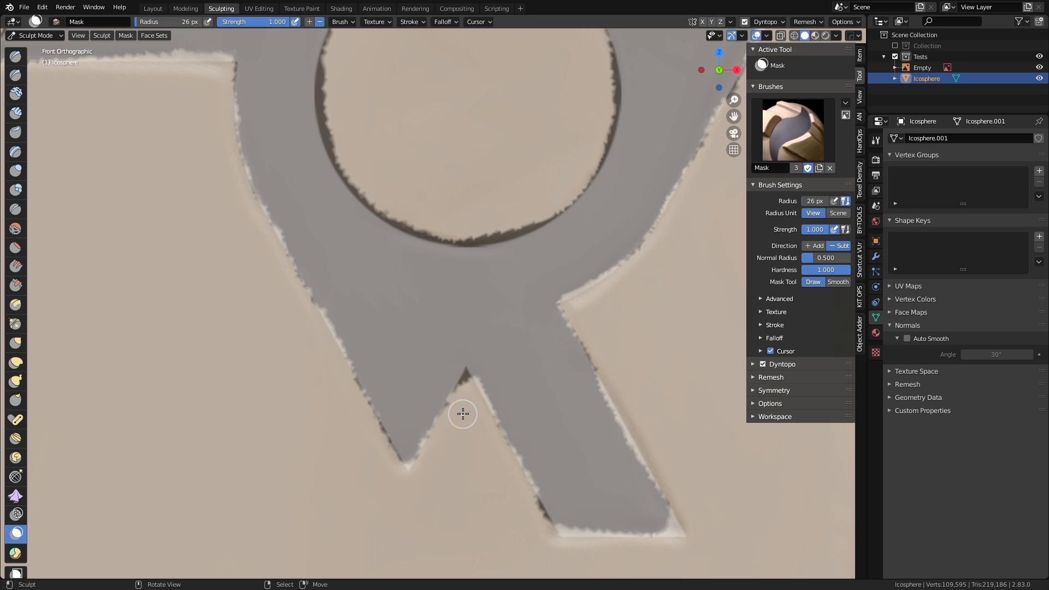
{"action": "scroll", "coordinate": [463, 414], "scroll_direction": "down", "scroll_amount": 1}
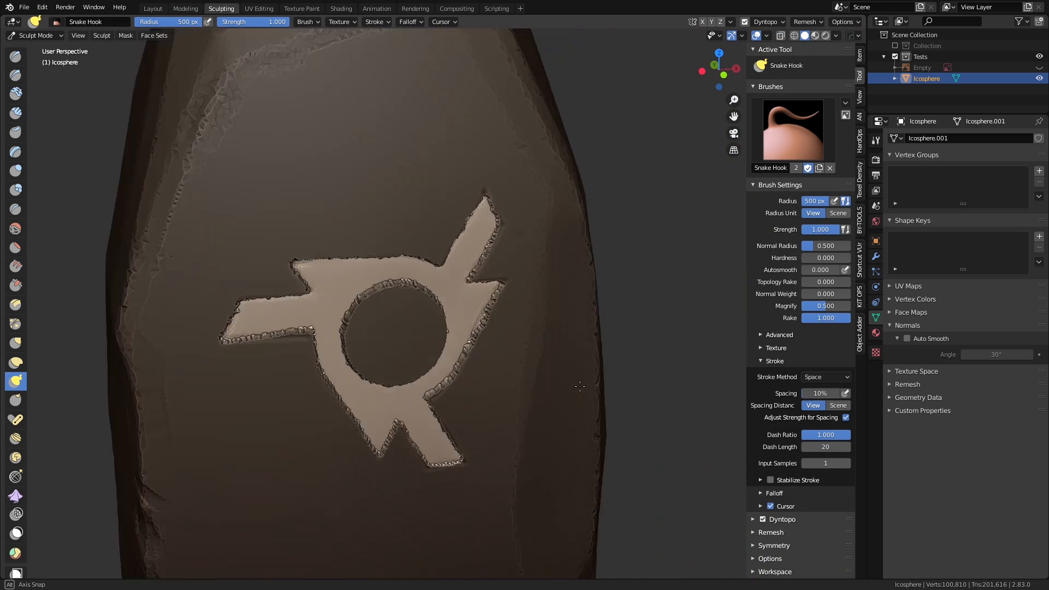
Set the Snake Hook brush radius to 189 px for working on the logo's upper arm.
{"action": "scroll", "coordinate": [551, 359], "scroll_direction": "up", "scroll_amount": 3}
{"action": "mouse_move", "coordinate": [551, 359]}
{"action": "middle_mouse_down"}
{"action": "mouse_move", "coordinate": [574, 311]}
{"action": "mouse_move", "coordinate": [550, 267]}
{"action": "mouse_move", "coordinate": [490, 268]}
{"action": "mouse_move", "coordinate": [461, 257]}
{"action": "mouse_move", "coordinate": [460, 234]}
{"action": "mouse_move", "coordinate": [485, 243]}
{"action": "mouse_move", "coordinate": [438, 355]}
{"action": "middle_mouse_up"}
{"action": "scroll", "coordinate": [438, 355], "scroll_direction": "up", "scroll_amount": 2}
{"action": "key", "text": "f"}
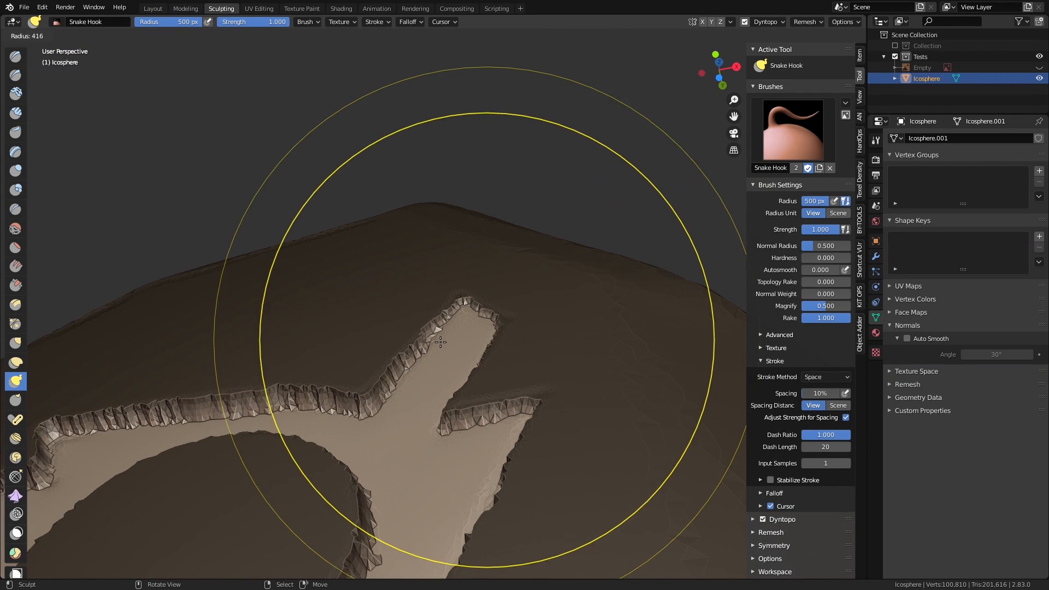
{"action": "left_click", "coordinate": [424, 386]}
{"action": "key", "text": "f"}
{"action": "left_click", "coordinate": [453, 326]}
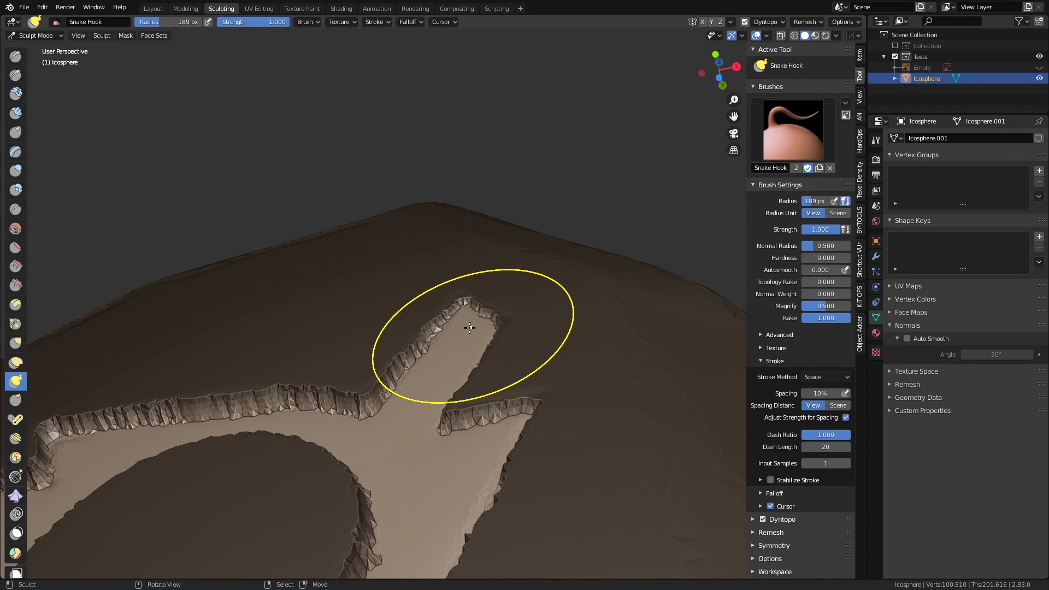
{"action": "mouse_move", "coordinate": [466, 334]}
{"action": "middle_mouse_down"}
{"action": "mouse_move", "coordinate": [414, 344]}
{"action": "mouse_move", "coordinate": [426, 348]}
{"action": "middle_mouse_up"}
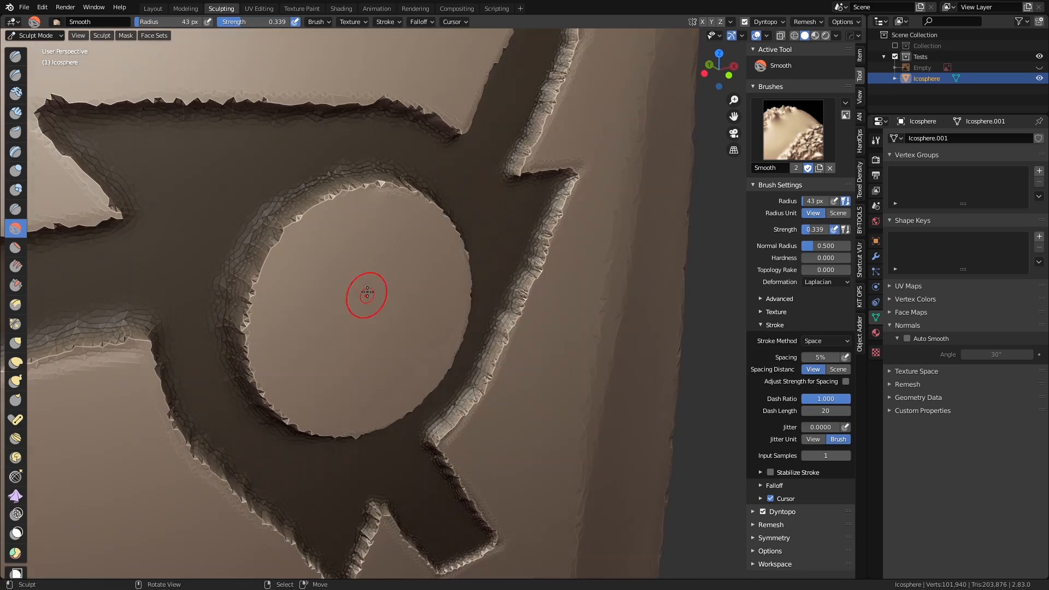
Soften the jagged rim of the logo's central circle with the Smooth brush at 43 px radius and 0.339 strength.
{"action": "mouse_move", "coordinate": [158, 245]}
{"action": "middle_mouse_down"}
{"action": "mouse_move", "coordinate": [382, 218]}
{"action": "mouse_move", "coordinate": [529, 186]}
{"action": "middle_mouse_up"}
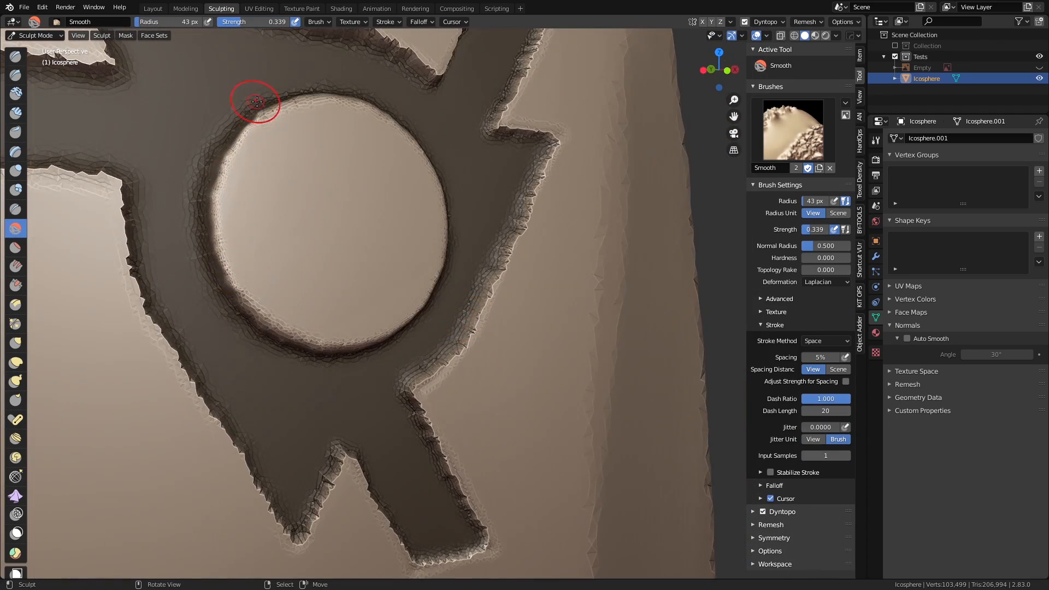
{"action": "key", "text": "shift+f"}
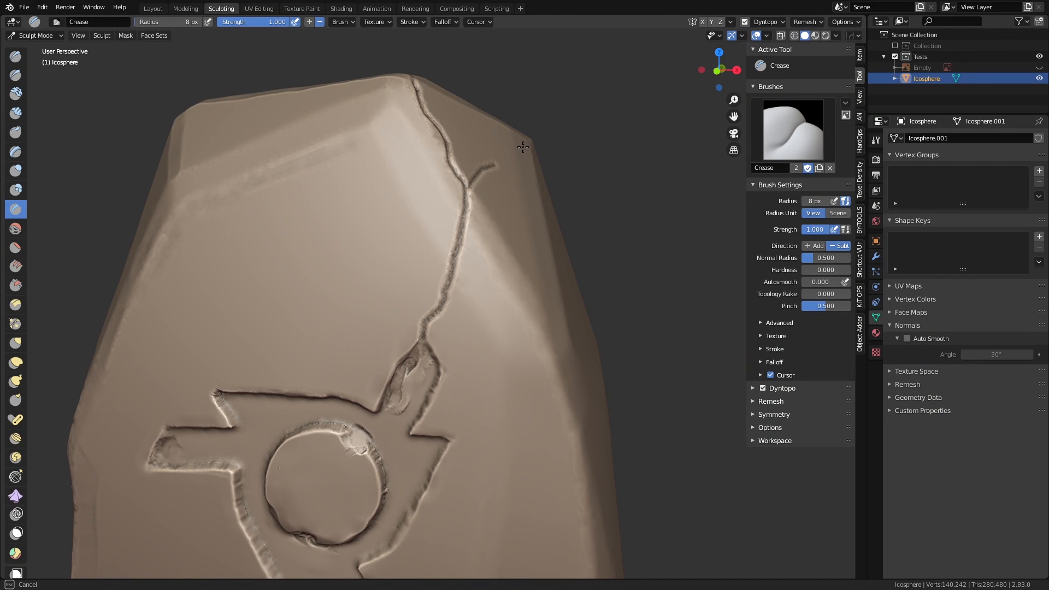
Carve a side branch off the crack above the logo's upper arm with the Crease brush at 8 px radius.
{"action": "left_click_drag", "start_coordinate": [493, 293], "coordinate": [504, 295]}
{"action": "scroll", "coordinate": [492, 328], "scroll_direction": "down", "scroll_amount": 2}
{"action": "mouse_move", "coordinate": [504, 295]}
{"action": "middle_mouse_down"}
{"action": "mouse_move", "coordinate": [492, 327]}
{"action": "mouse_move", "coordinate": [330, 342]}
{"action": "middle_mouse_up"}
Try carving cracks from the logo's left arm and left side out to the stone's left edge with the Crease brush.
{"action": "key", "text": "ctrl+z"}
{"action": "scroll", "coordinate": [430, 307], "scroll_direction": "up", "scroll_amount": 2}
{"action": "scroll", "coordinate": [430, 307], "scroll_direction": "down", "scroll_amount": 4}
{"action": "scroll", "coordinate": [331, 342], "scroll_direction": "up", "scroll_amount": 4}
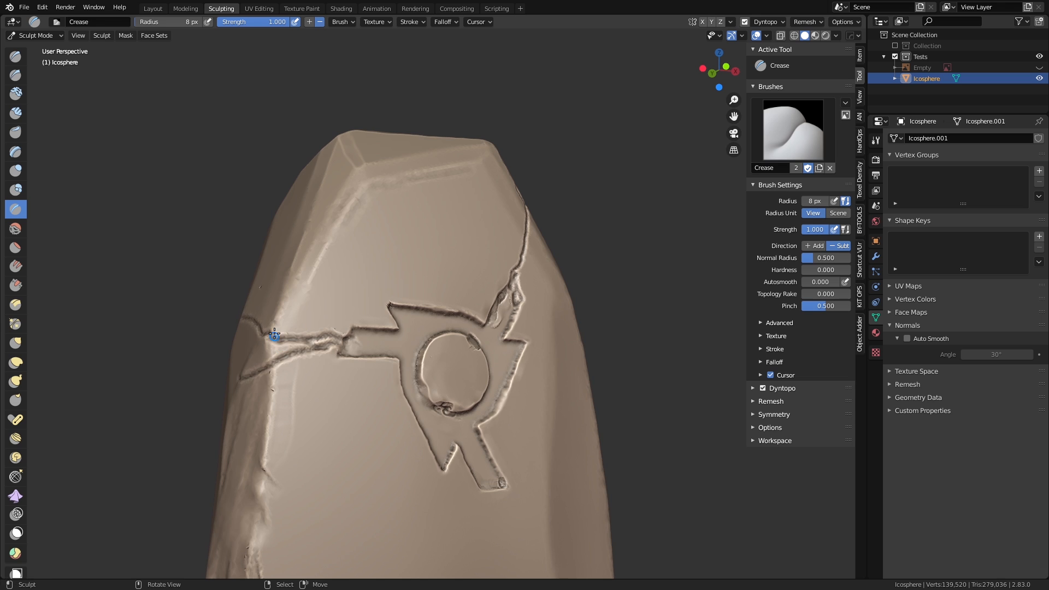
{"action": "scroll", "coordinate": [328, 383], "scroll_direction": "down", "scroll_amount": 3}
{"action": "middle_click_drag", "start_coordinate": [321, 421], "coordinate": [415, 398]}
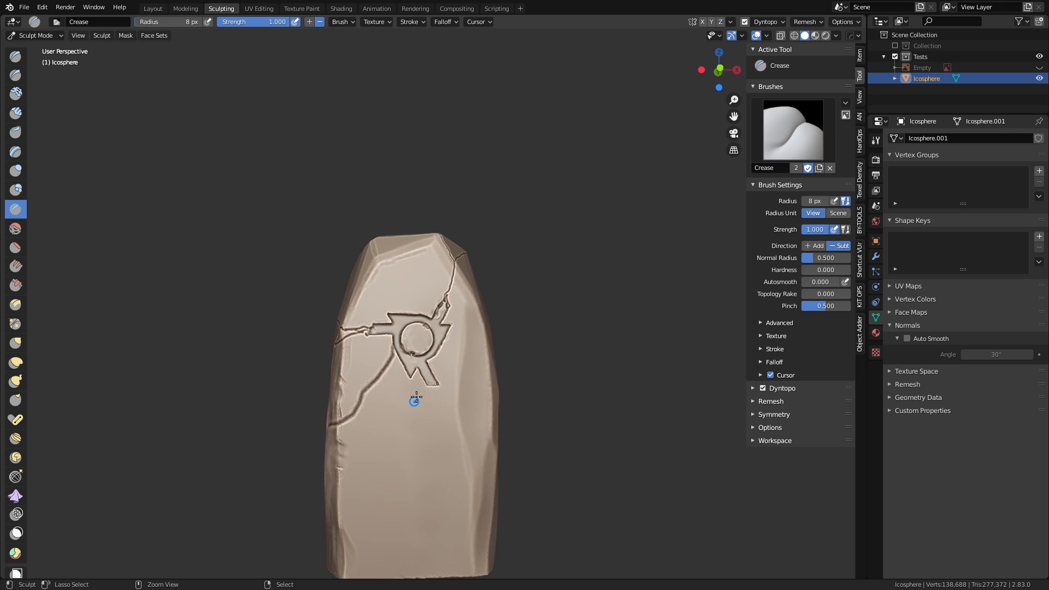
{"action": "scroll", "coordinate": [439, 339], "scroll_direction": "up", "scroll_amount": 4}
{"action": "scroll", "coordinate": [446, 354], "scroll_direction": "down", "scroll_amount": 4}
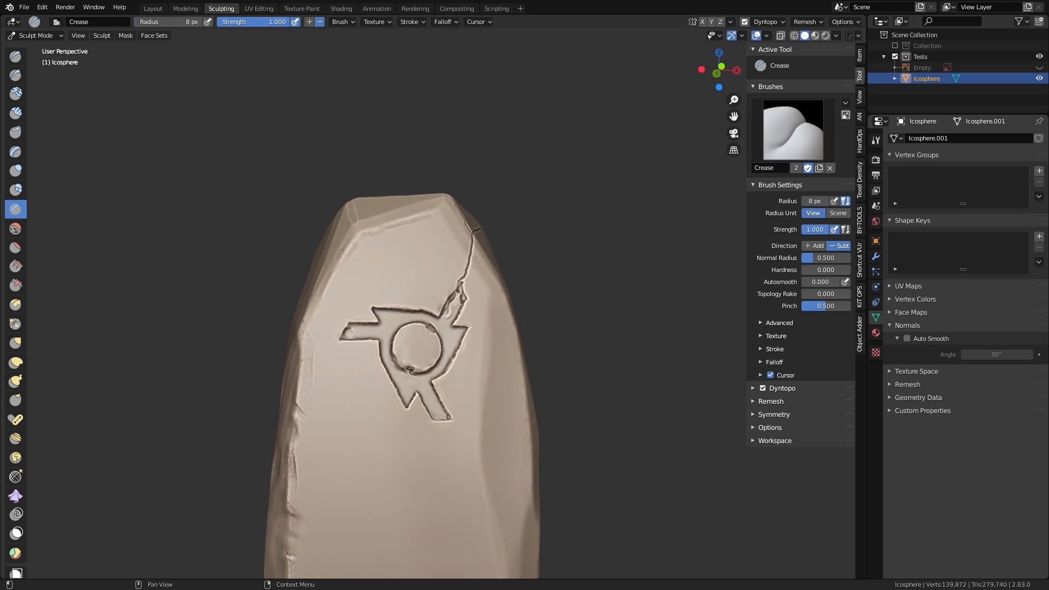
Carve a crack from the logo's lower left leg down to the stone's left edge with the Crease brush.
{"action": "middle_click_drag", "start_coordinate": [444, 346], "coordinate": [455, 221]}
{"action": "scroll", "coordinate": [527, 156], "scroll_direction": "up", "scroll_amount": 6}
{"action": "middle_click_drag", "start_coordinate": [527, 156], "coordinate": [490, 201]}
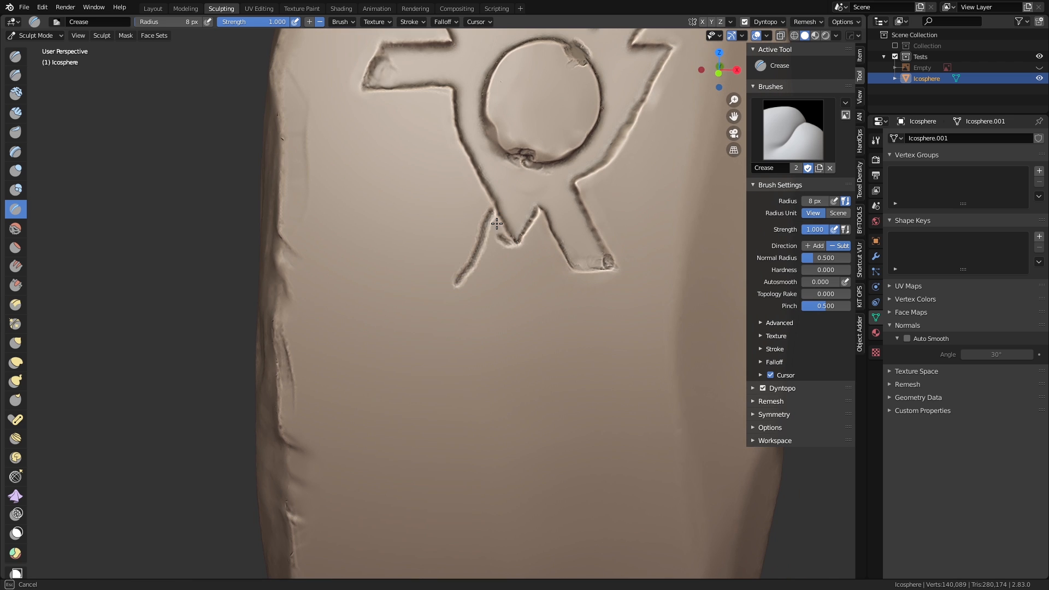
{"action": "left_click_drag", "start_coordinate": [280, 467], "coordinate": [262, 468]}
{"action": "scroll", "coordinate": [445, 298], "scroll_direction": "down", "scroll_amount": 7}
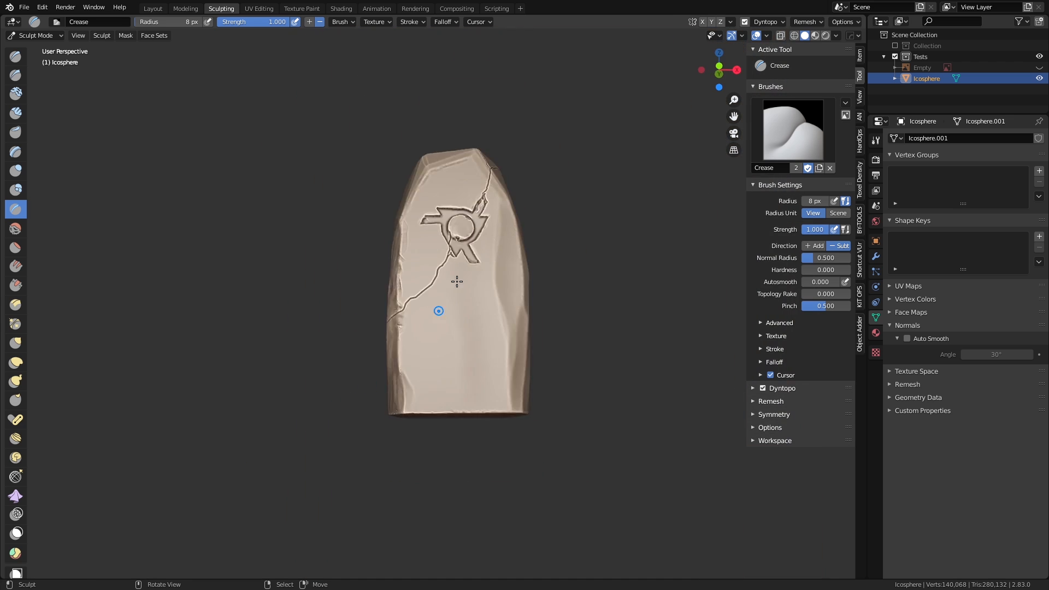
Add branching strokes to the crack beside the logo's lower left leg with the Crease brush.
{"action": "scroll", "coordinate": [426, 323], "scroll_direction": "up", "scroll_amount": 6}
{"action": "left_click_drag", "start_coordinate": [418, 316], "coordinate": [445, 233]}
{"action": "scroll", "coordinate": [450, 257], "scroll_direction": "down", "scroll_amount": 2}
{"action": "mouse_move", "coordinate": [454, 268]}
{"action": "middle_mouse_down"}
{"action": "mouse_move", "coordinate": [475, 322]}
{"action": "mouse_move", "coordinate": [437, 344]}
{"action": "middle_mouse_up"}
{"action": "scroll", "coordinate": [417, 354], "scroll_direction": "up", "scroll_amount": 2}
{"action": "scroll", "coordinate": [417, 354], "scroll_direction": "up", "scroll_amount": 5}
{"action": "left_click_drag", "start_coordinate": [296, 297], "coordinate": [321, 311]}
{"action": "middle_click_drag", "start_coordinate": [319, 322], "coordinate": [333, 342], "text": "shift"}
Chip the edges of the crack below the logo's lower left leg with the Scrape brush at 17 px radius.
{"action": "key", "text": "shift+t"}
{"action": "left_click_drag", "start_coordinate": [330, 340], "coordinate": [320, 394]}
{"action": "middle_click_drag", "start_coordinate": [322, 391], "coordinate": [443, 276]}
{"action": "key", "text": "f"}
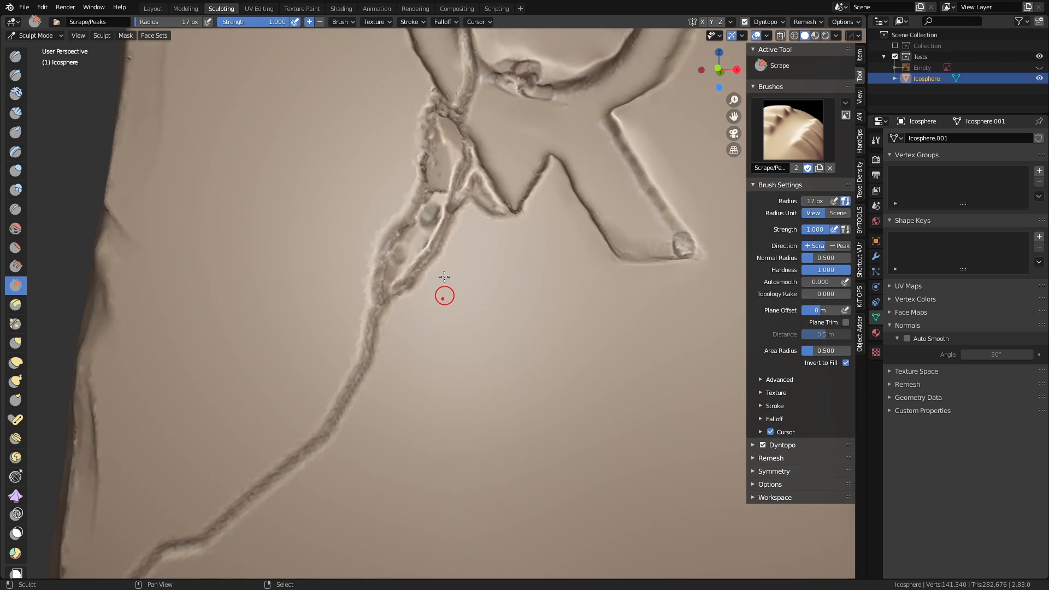
{"action": "scroll", "coordinate": [443, 284], "scroll_direction": "up", "scroll_amount": 5}
{"action": "left_click_drag", "start_coordinate": [450, 295], "coordinate": [311, 472]}
{"action": "scroll", "coordinate": [426, 339], "scroll_direction": "down", "scroll_amount": 12}
{"action": "middle_click_drag", "start_coordinate": [467, 337], "coordinate": [454, 354]}
{"action": "scroll", "coordinate": [454, 353], "scroll_direction": "up", "scroll_amount": 8}
{"action": "left_click_drag", "start_coordinate": [341, 446], "coordinate": [360, 455]}
{"action": "scroll", "coordinate": [374, 434], "scroll_direction": "down", "scroll_amount": 10}
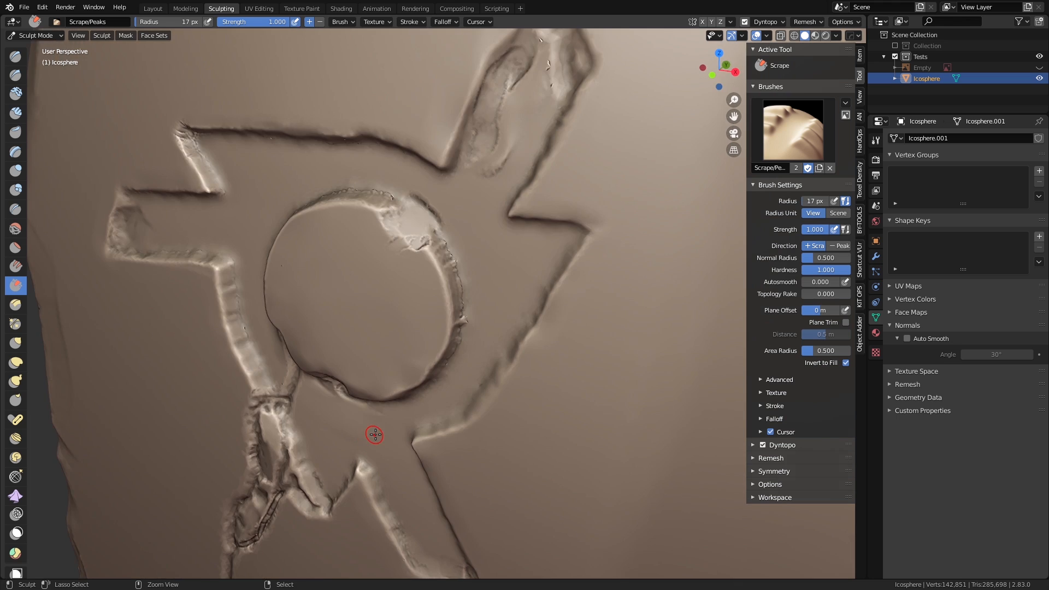
Scrape along the crack running from the logo's upper right arm toward the top of the stone.
{"action": "middle_click_drag", "start_coordinate": [487, 375], "coordinate": [468, 346]}
{"action": "scroll", "coordinate": [454, 300], "scroll_direction": "up", "scroll_amount": 12}
{"action": "middle_click_drag", "start_coordinate": [453, 300], "coordinate": [335, 503], "text": "shift"}
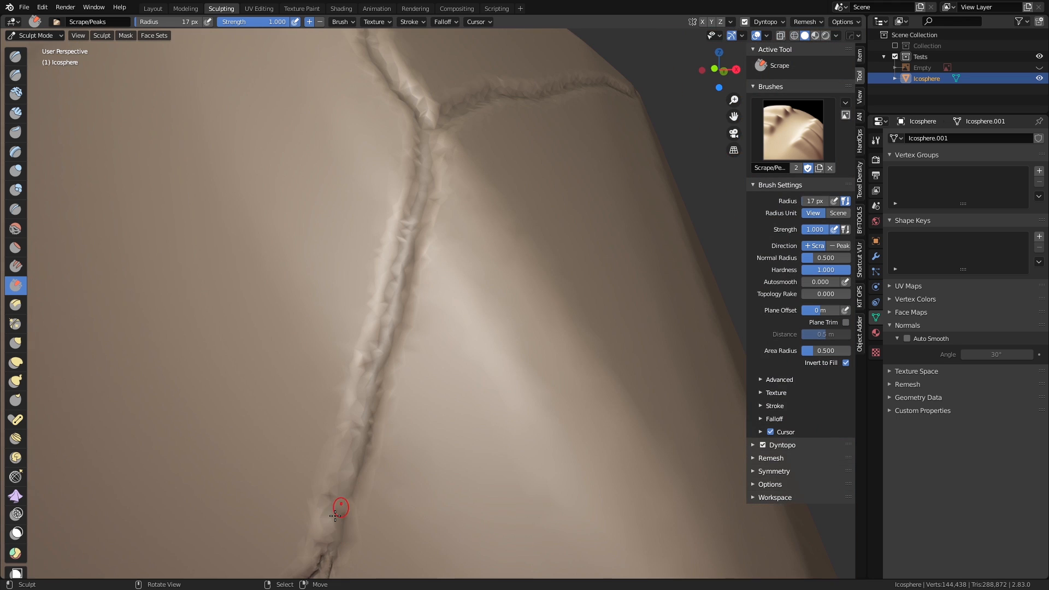
{"action": "left_click_drag", "start_coordinate": [335, 503], "coordinate": [424, 253]}
{"action": "middle_click_drag", "start_coordinate": [424, 253], "coordinate": [426, 168]}
{"action": "left_click_drag", "start_coordinate": [368, 179], "coordinate": [340, 124]}
{"action": "scroll", "coordinate": [349, 262], "scroll_direction": "down", "scroll_amount": 4}
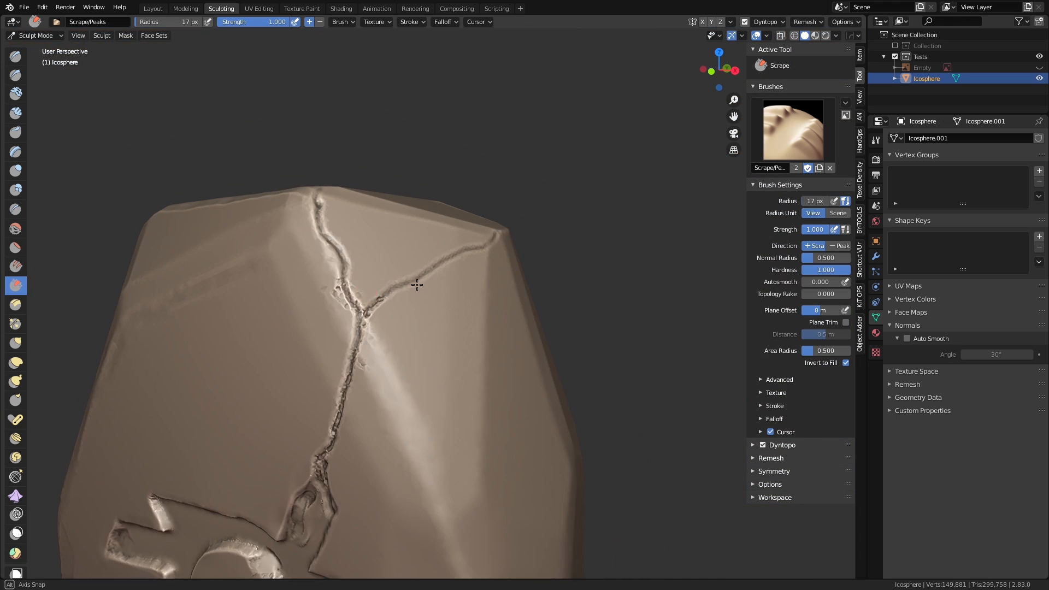
Scrape the crack's fork near the stone's top and its lower end at the logo's upper right arm.
{"action": "left_click_drag", "start_coordinate": [333, 256], "coordinate": [353, 308]}
{"action": "scroll", "coordinate": [356, 325], "scroll_direction": "up", "scroll_amount": 6}
{"action": "middle_click_drag", "start_coordinate": [356, 328], "coordinate": [386, 377]}
{"action": "left_click_drag", "start_coordinate": [385, 377], "coordinate": [430, 335]}
{"action": "middle_click_drag", "start_coordinate": [430, 335], "coordinate": [407, 246]}
{"action": "left_click_drag", "start_coordinate": [407, 245], "coordinate": [469, 389]}
{"action": "scroll", "coordinate": [470, 388], "scroll_direction": "up", "scroll_amount": 4}
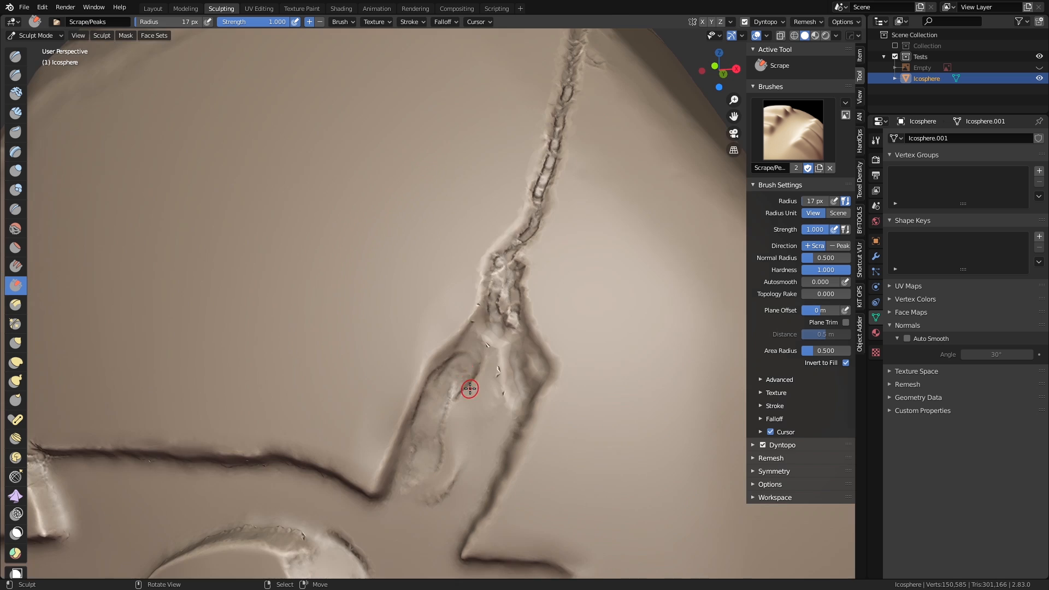
Enlarge the Scrape brush radius to 55 px and scrape the inside of the logo's upper right arm.
{"action": "middle_click_drag", "start_coordinate": [484, 343], "coordinate": [477, 355]}
{"action": "key", "text": "f"}
{"action": "left_click", "coordinate": [494, 382]}
{"action": "left_click_drag", "start_coordinate": [479, 402], "coordinate": [466, 358]}
{"action": "left_click_drag", "start_coordinate": [478, 402], "coordinate": [487, 451]}
{"action": "scroll", "coordinate": [437, 433], "scroll_direction": "down", "scroll_amount": 8}
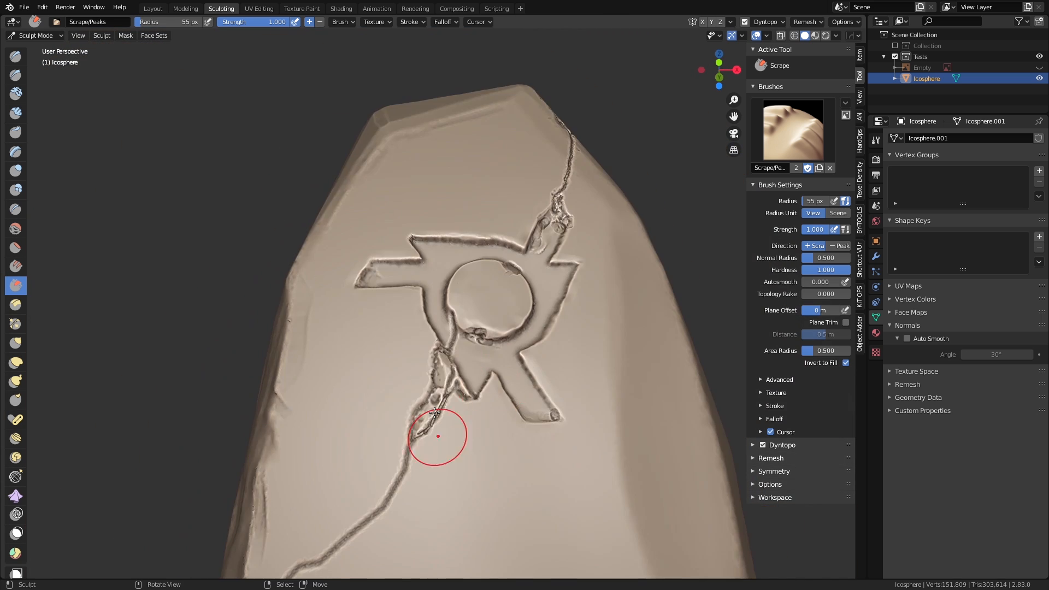
Carve into the stone beside the logo with the inverted Clay Strips brush at 55 px radius and 0.176 strength.
{"action": "scroll", "coordinate": [419, 469], "scroll_direction": "up", "scroll_amount": 4}
{"action": "scroll", "coordinate": [452, 433], "scroll_direction": "down", "scroll_amount": 2}
{"action": "mouse_move", "coordinate": [452, 433]}
{"action": "middle_mouse_down"}
{"action": "mouse_move", "coordinate": [492, 445]}
{"action": "mouse_move", "coordinate": [464, 388]}
{"action": "mouse_move", "coordinate": [472, 396]}
{"action": "middle_mouse_up"}
{"action": "scroll", "coordinate": [465, 389], "scroll_direction": "down", "scroll_amount": 4}
{"action": "scroll", "coordinate": [464, 389], "scroll_direction": "up", "scroll_amount": 3}
{"action": "left_click", "coordinate": [15, 113]}
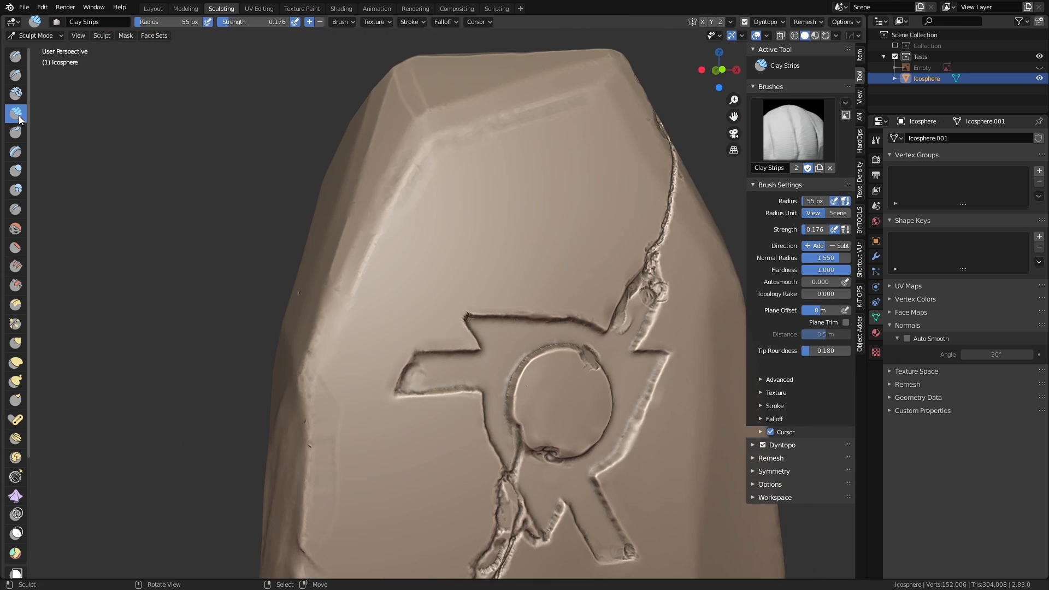
{"action": "scroll", "coordinate": [428, 382], "scroll_direction": "up", "scroll_amount": 4}
{"action": "left_click_drag", "start_coordinate": [295, 445], "coordinate": [429, 423], "text": "ctrl"}
{"action": "middle_click_drag", "start_coordinate": [429, 421], "coordinate": [415, 345], "text": "shift"}
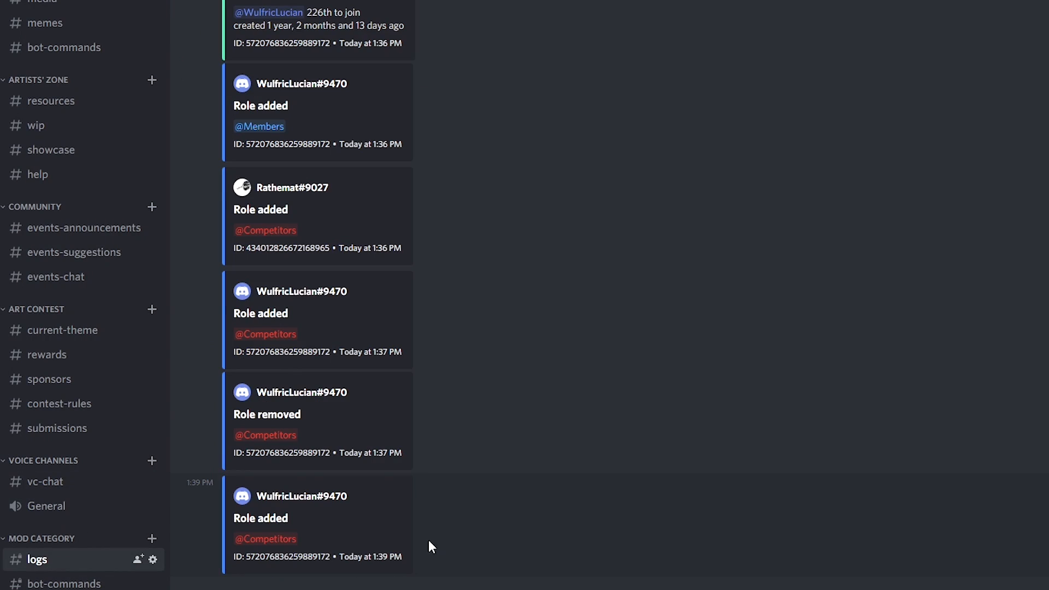
Switch to Discord and review the Competitors role log and the announcement about joining the competition.
{"action": "scroll", "coordinate": [428, 541], "scroll_direction": "down", "scroll_amount": 10}
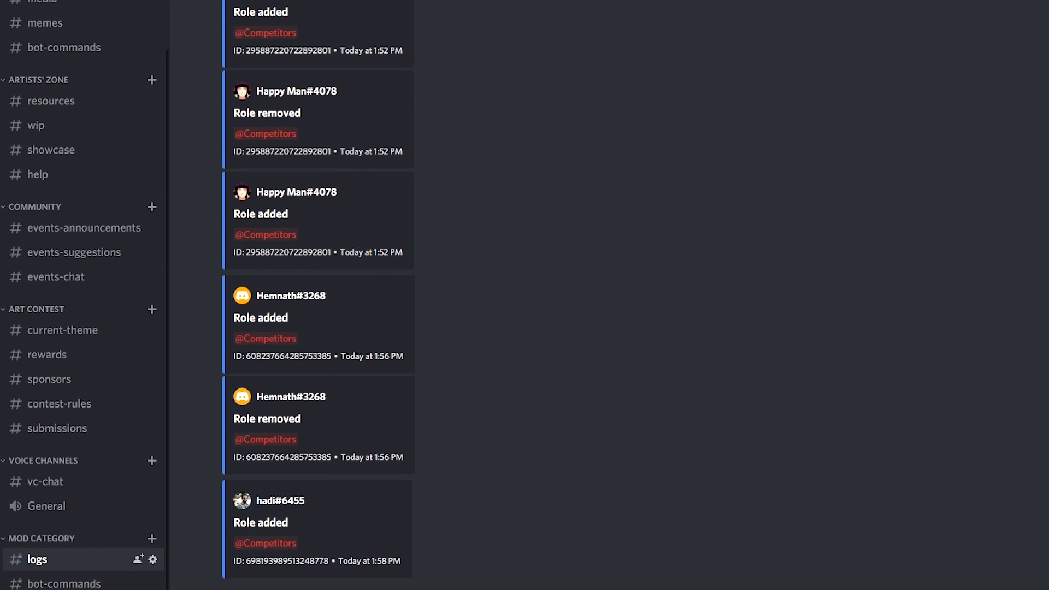
{"action": "scroll", "coordinate": [432, 220], "scroll_direction": "up", "scroll_amount": 1}
{"action": "scroll", "coordinate": [37, 50], "scroll_direction": "up", "scroll_amount": 4}
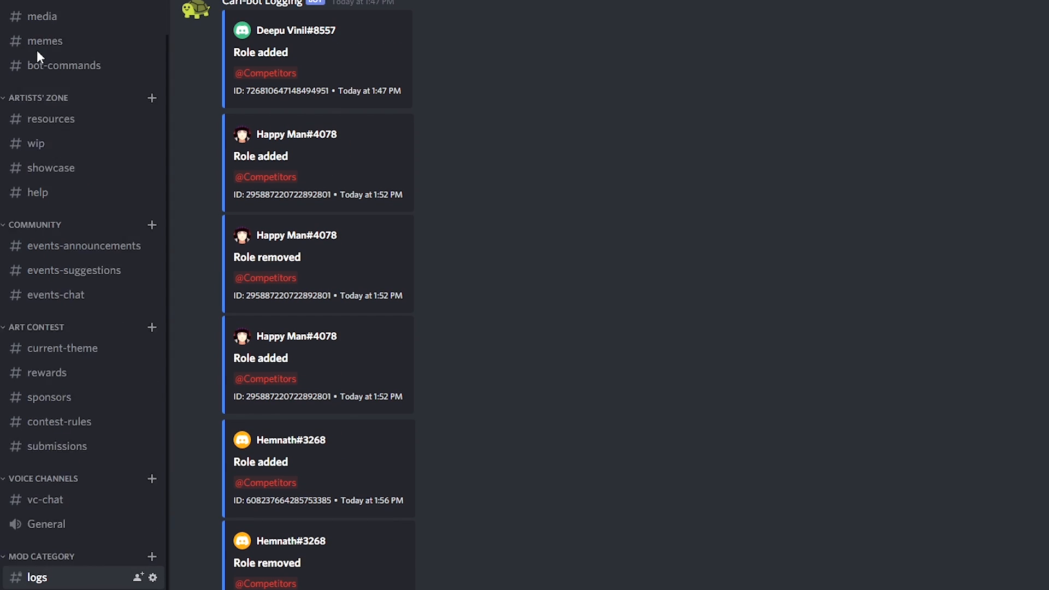
{"action": "left_click", "coordinate": [70, 36]}
{"action": "right_click", "coordinate": [966, 456]}
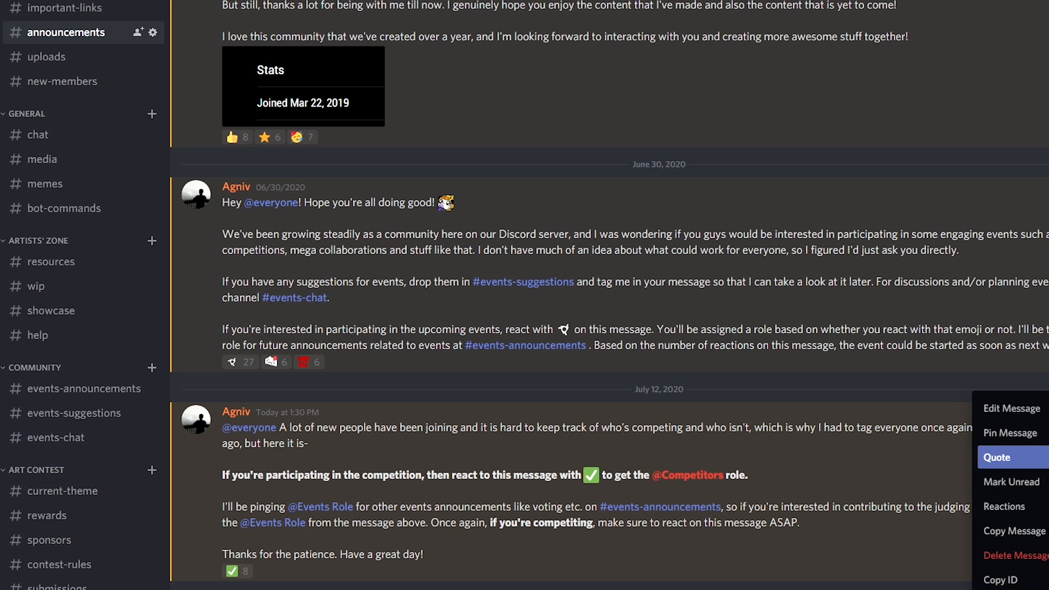
{"action": "left_click", "coordinate": [978, 481]}
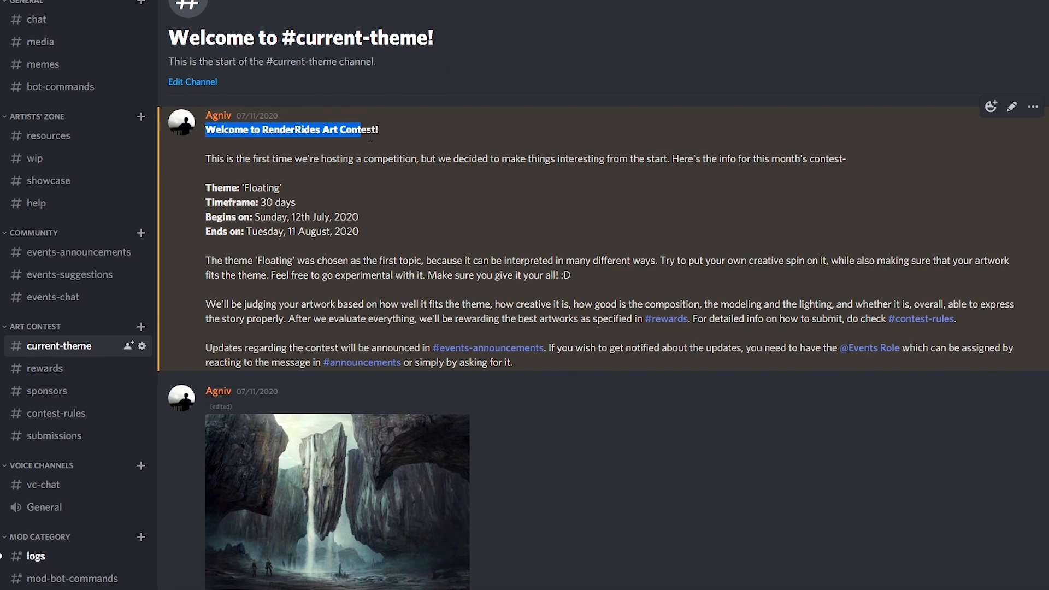
Look through the art contest's current-theme and rewards channels and the new-members channel.
{"action": "left_click", "coordinate": [396, 138]}
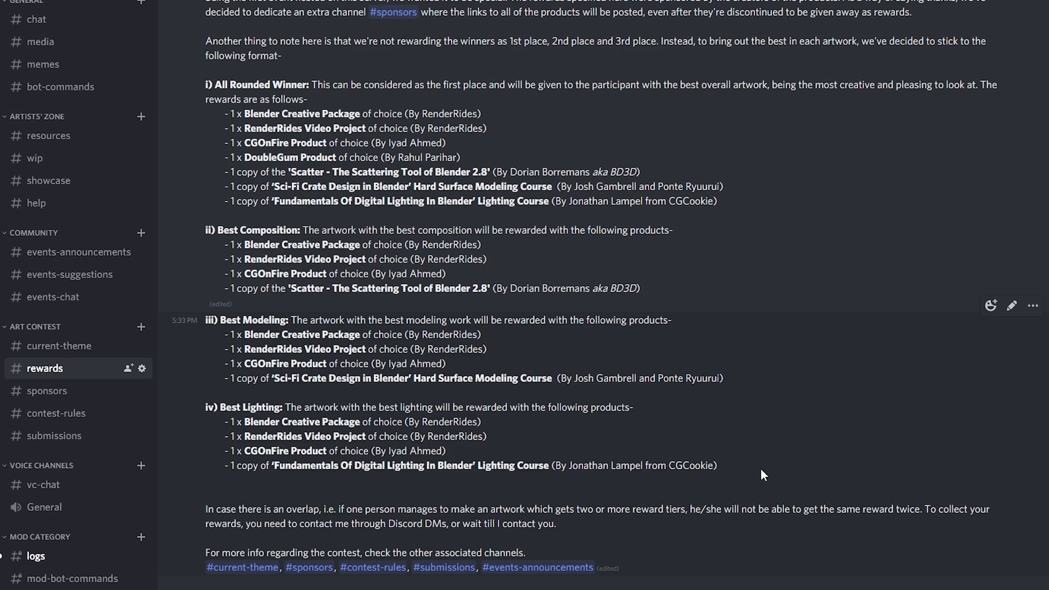
{"action": "left_click_drag", "start_coordinate": [762, 470], "coordinate": [208, 86]}
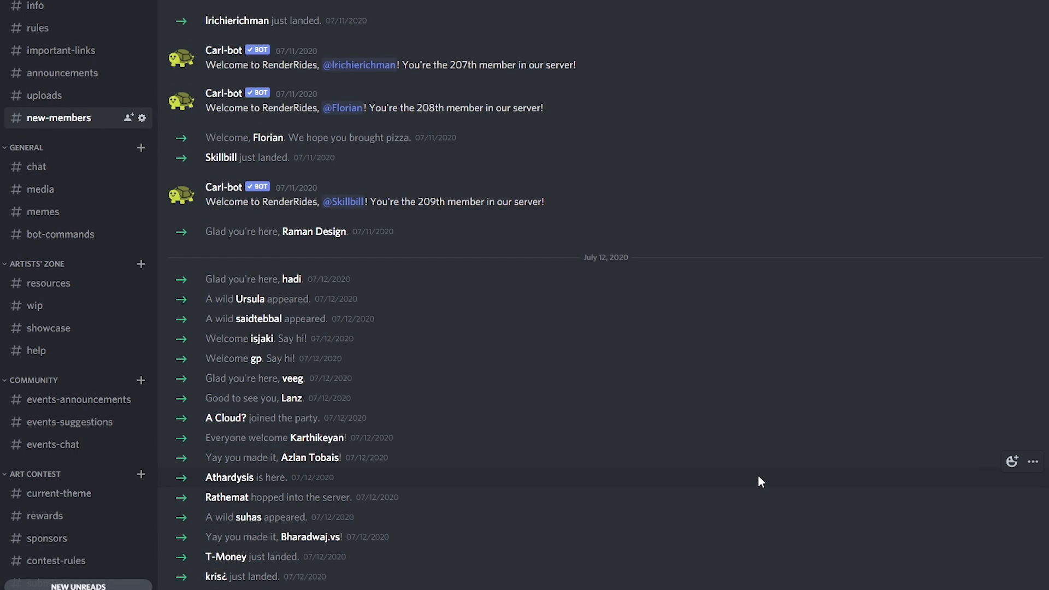
{"action": "scroll", "coordinate": [760, 476], "scroll_direction": "up", "scroll_amount": 3}
{"action": "scroll", "coordinate": [762, 477], "scroll_direction": "down", "scroll_amount": 8}
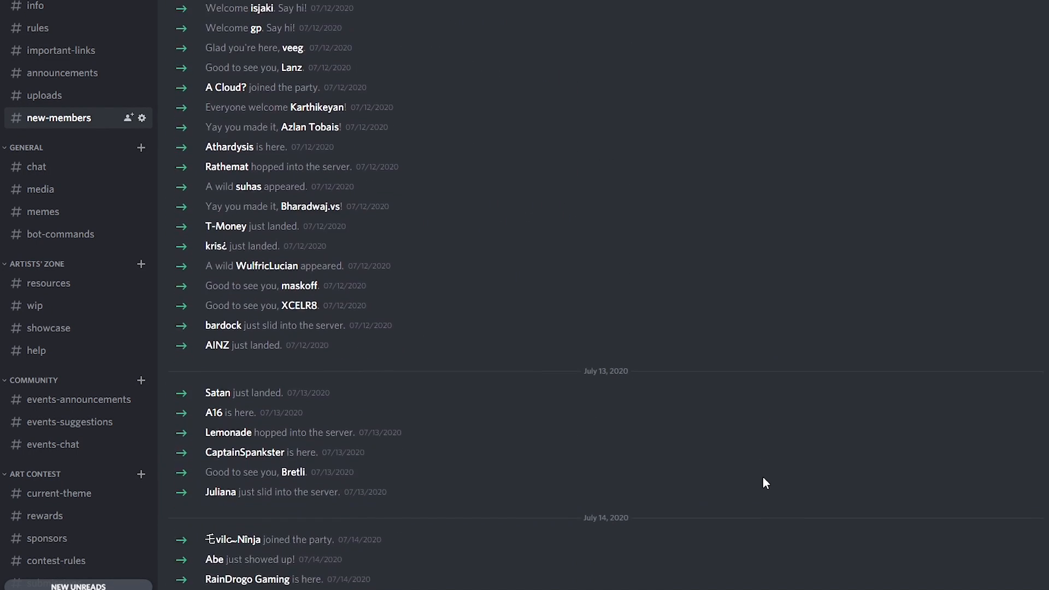
{"action": "scroll", "coordinate": [762, 477], "scroll_direction": "down", "scroll_amount": 6}
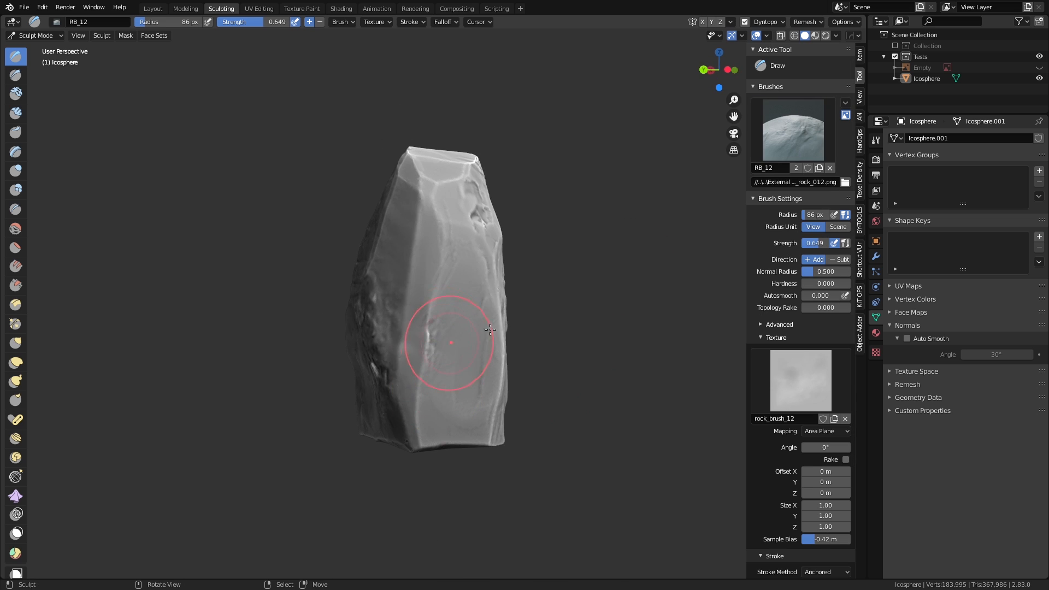
Adjust the textured Draw brush's strength and choose the RB_01 rock brush from the brush library.
{"action": "key", "text": "shift+f"}
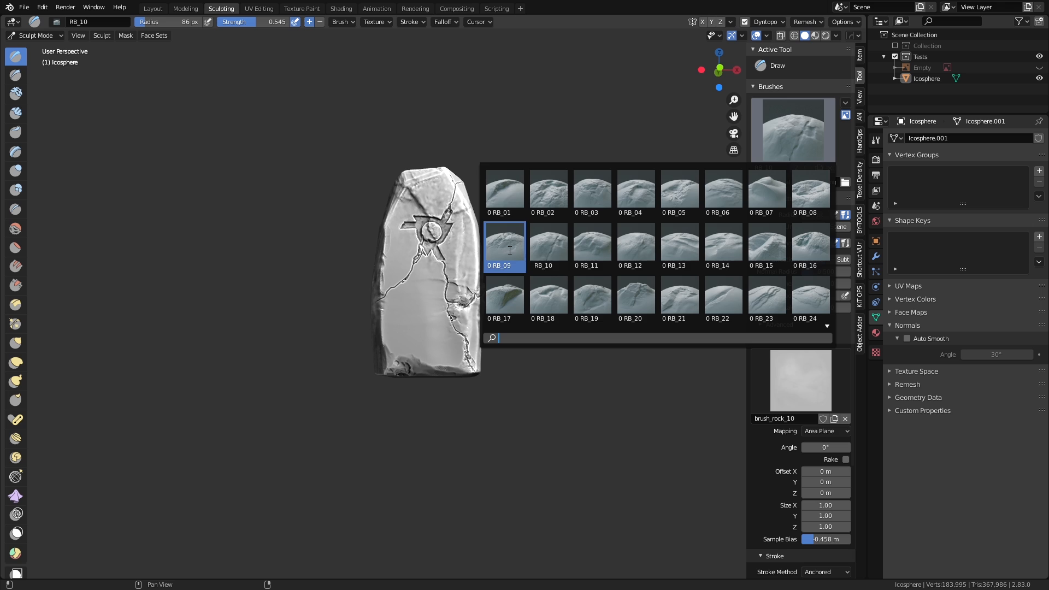
{"action": "left_click", "coordinate": [508, 192]}
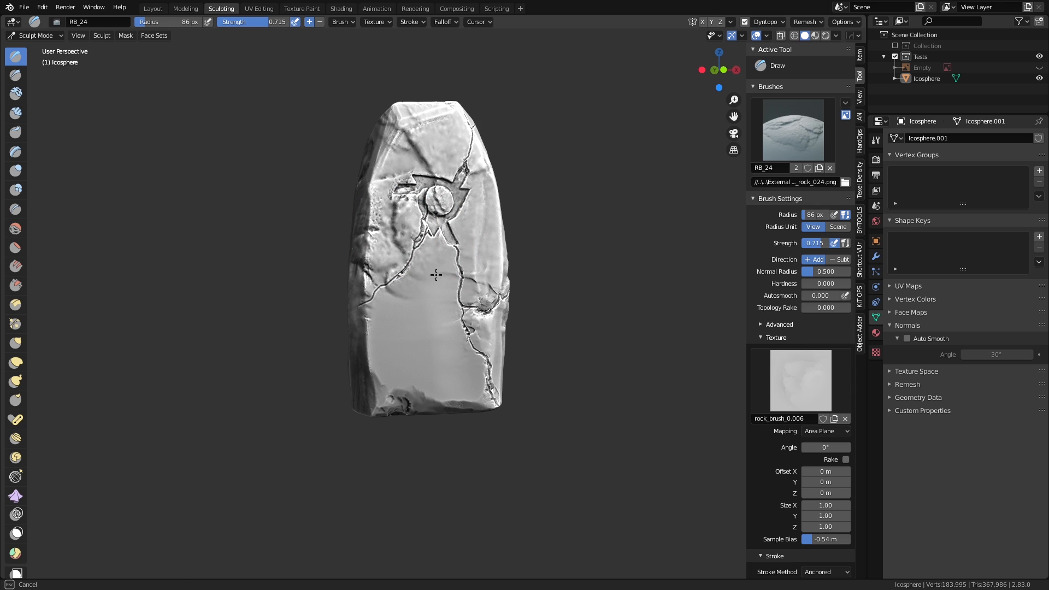
Lower the RB_24 rock brush strength to 0.297 and stamp rock detail onto the stone's front face below the logo.
{"action": "key", "text": "shift+f"}
{"action": "left_click", "coordinate": [420, 284]}
{"action": "middle_click_drag", "start_coordinate": [413, 258], "coordinate": [407, 264]}
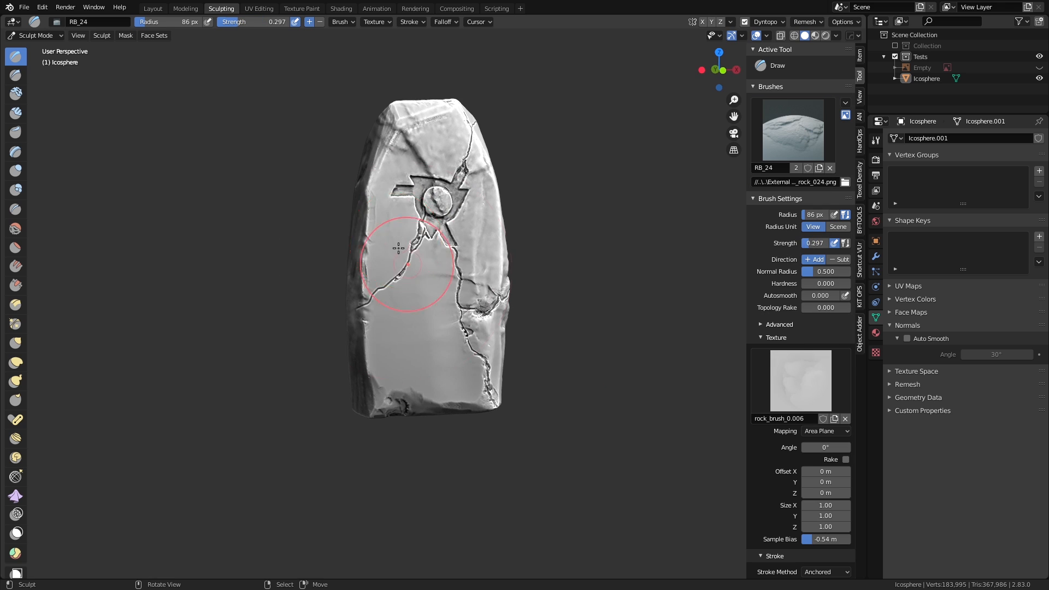
{"action": "middle_click_drag", "start_coordinate": [495, 391], "coordinate": [508, 382]}
{"action": "scroll", "coordinate": [494, 382], "scroll_direction": "up", "scroll_amount": 1}
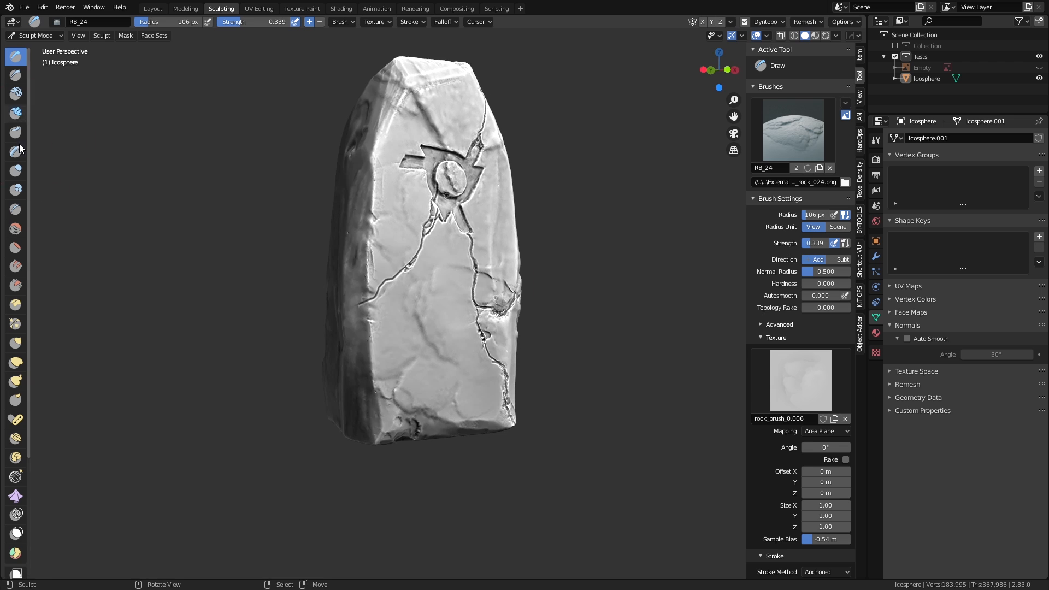
Choose the Scrape brush, resize it and scrape the stamped detail on the stone's front face.
{"action": "left_click", "coordinate": [15, 285]}
{"action": "scroll", "coordinate": [437, 351], "scroll_direction": "up", "scroll_amount": 2}
{"action": "key", "text": "f"}
{"action": "left_click", "coordinate": [402, 339]}
{"action": "left_click_drag", "start_coordinate": [401, 339], "coordinate": [408, 319]}
Work over the diagonal groove above the logo with the Clay Strips brush at 54 px radius and 0.448 strength.
{"action": "middle_click_drag", "start_coordinate": [408, 319], "coordinate": [449, 411]}
{"action": "key", "text": "c"}
{"action": "left_click_drag", "start_coordinate": [390, 300], "coordinate": [284, 240]}
{"action": "middle_click_drag", "start_coordinate": [405, 388], "coordinate": [358, 391]}
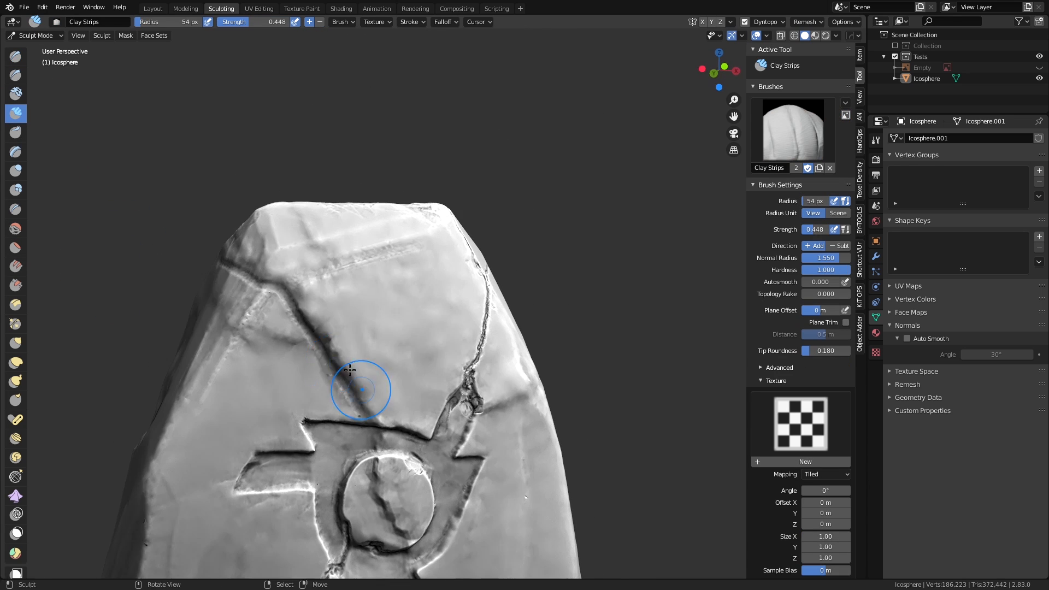
Scrape along the diagonal groove between the stone's upper left edge and the logo.
{"action": "key", "text": "shift+t"}
{"action": "left_click_drag", "start_coordinate": [349, 372], "coordinate": [306, 301]}
{"action": "mouse_move", "coordinate": [445, 339]}
{"action": "middle_mouse_down", "text": "ctrl"}
{"action": "mouse_move", "coordinate": [457, 421]}
{"action": "mouse_move", "coordinate": [444, 339]}
{"action": "middle_mouse_up", "text": "ctrl"}
{"action": "middle_click_drag", "start_coordinate": [417, 302], "coordinate": [409, 281], "text": "ctrl"}
{"action": "mouse_move", "coordinate": [319, 216]}
{"action": "left_mouse_down"}
{"action": "mouse_move", "coordinate": [444, 342]}
{"action": "mouse_move", "coordinate": [350, 241]}
{"action": "mouse_move", "coordinate": [431, 350]}
{"action": "left_mouse_up"}
Set the Scrape brush strength to 0.327, enlarge its radius and scrape down the groove across the logo's central circle.
{"action": "key", "text": "shift+f"}
{"action": "left_click", "coordinate": [453, 333]}
{"action": "middle_click_drag", "start_coordinate": [427, 306], "coordinate": [462, 413], "text": "ctrl"}
{"action": "middle_click_drag", "start_coordinate": [462, 413], "coordinate": [437, 328], "text": "ctrl"}
{"action": "key", "text": "f"}
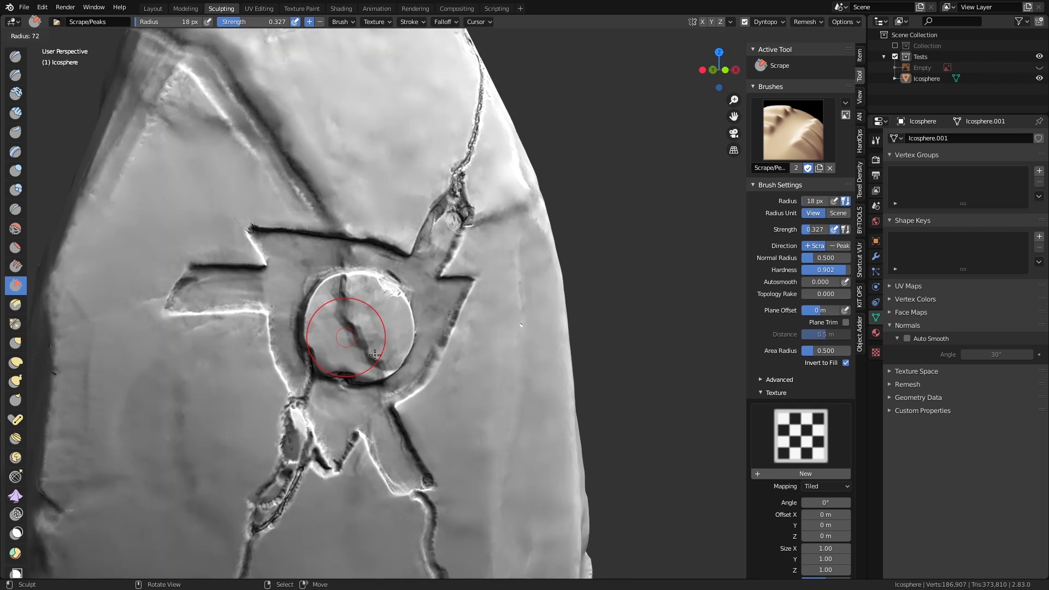
{"action": "left_click", "coordinate": [391, 335]}
{"action": "key", "text": "shift+t"}
{"action": "left_click_drag", "start_coordinate": [355, 306], "coordinate": [386, 356]}
Smooth out the groove across the logo's central circle with the Smooth brush at 39 px radius and 0.442 strength.
{"action": "key", "text": "s"}
{"action": "key", "text": "f"}
{"action": "left_click", "coordinate": [418, 345]}
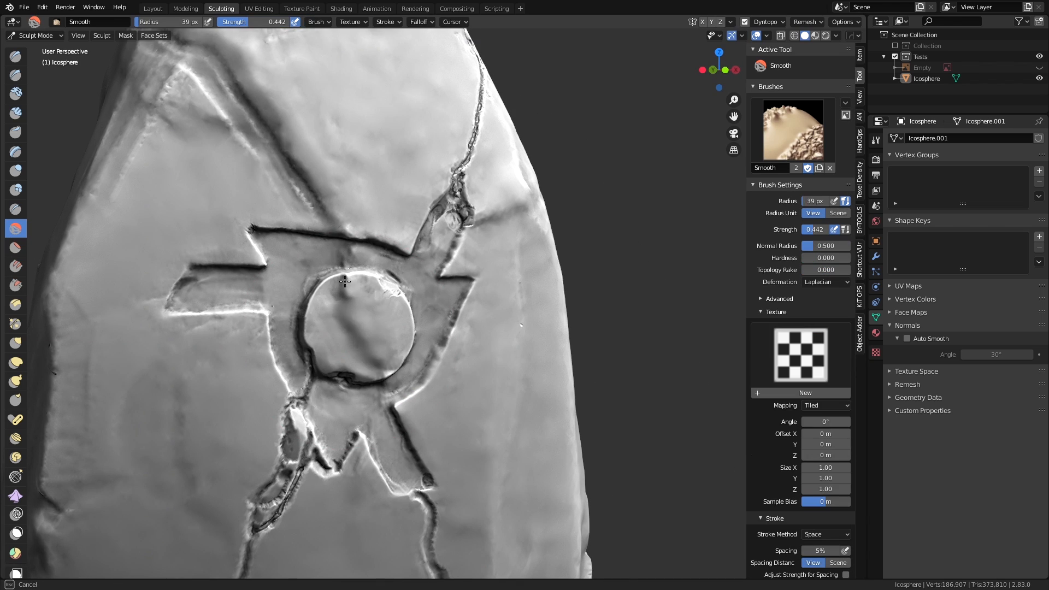
{"action": "middle_click_drag", "start_coordinate": [422, 335], "coordinate": [442, 349], "text": "shift"}
{"action": "key", "text": "shift+f"}
{"action": "left_click", "coordinate": [448, 349]}
Flatten the logo's central circle with the Flatten brush at 91 px radius and full strength.
{"action": "key", "text": "shift+t"}
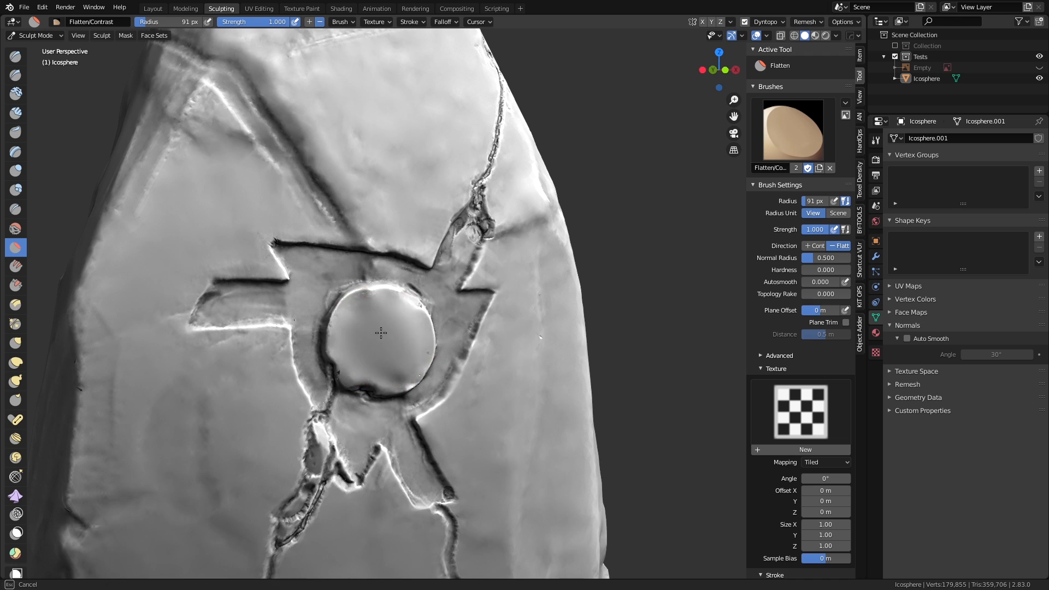
{"action": "middle_click_drag", "start_coordinate": [381, 333], "coordinate": [355, 300], "text": "ctrl"}
{"action": "left_click_drag", "start_coordinate": [335, 290], "coordinate": [346, 344]}
{"action": "middle_click_drag", "start_coordinate": [347, 344], "coordinate": [377, 377], "text": "ctrl"}
{"action": "key", "text": "p"}
{"action": "middle_click_drag", "start_coordinate": [382, 311], "coordinate": [377, 262], "text": "ctrl"}
Try stamping RB_21 rock detail at 0.896 strength onto the logo's central circle, and undo the stamp.
{"action": "key", "text": "x"}
{"action": "left_click", "coordinate": [793, 130]}
{"action": "left_click", "coordinate": [768, 304]}
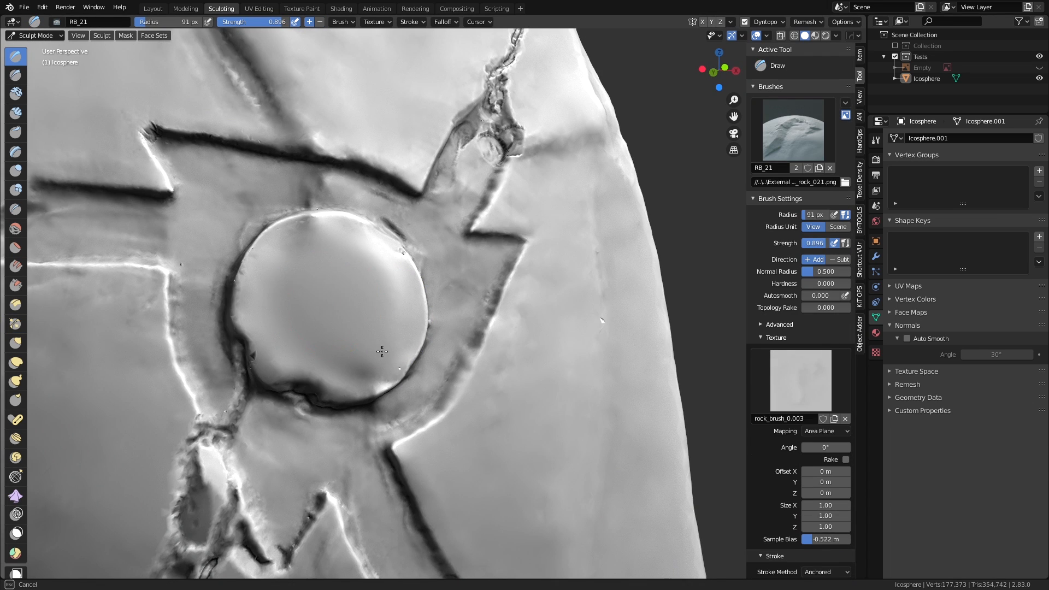
{"action": "left_click_drag", "start_coordinate": [382, 352], "coordinate": [410, 382]}
{"action": "key", "text": "ctrl+z"}
Try stamping RB_10 rock detail at 0.400 strength beside the logo's lower edge, and undo the stamp.
{"action": "middle_click_drag", "start_coordinate": [383, 328], "coordinate": [393, 393], "text": "ctrl"}
{"action": "left_click", "coordinate": [793, 130]}
{"action": "left_click", "coordinate": [550, 246]}
{"action": "middle_click_drag", "start_coordinate": [372, 350], "coordinate": [351, 294], "text": "ctrl"}
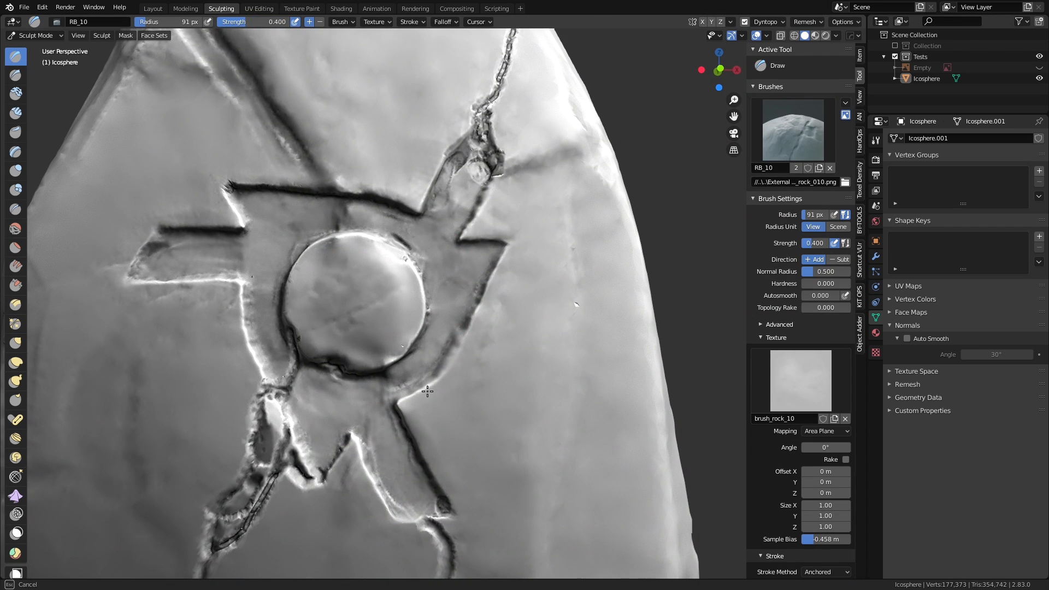
{"action": "left_click_drag", "start_coordinate": [427, 391], "coordinate": [429, 394]}
{"action": "key", "text": "ctrl+z"}
Try other rock stamp brushes on the stone's front face around the logo, and undo the strokes.
{"action": "left_click", "coordinate": [793, 130]}
{"action": "left_click", "coordinate": [550, 361]}
{"action": "mouse_move", "coordinate": [437, 380]}
{"action": "middle_mouse_down", "text": "ctrl"}
{"action": "mouse_move", "coordinate": [421, 431]}
{"action": "mouse_move", "coordinate": [432, 311]}
{"action": "middle_mouse_up", "text": "ctrl"}
{"action": "left_click", "coordinate": [794, 130]}
{"action": "left_click", "coordinate": [679, 246]}
{"action": "left_click_drag", "start_coordinate": [394, 393], "coordinate": [447, 477]}
{"action": "key", "text": "ctrl+z"}
{"action": "key", "text": "ctrl+z"}
Choose another rock stamp brush and adjust its strength.
{"action": "left_click", "coordinate": [793, 130]}
{"action": "left_click", "coordinate": [642, 254]}
{"action": "key", "text": "shift+f"}
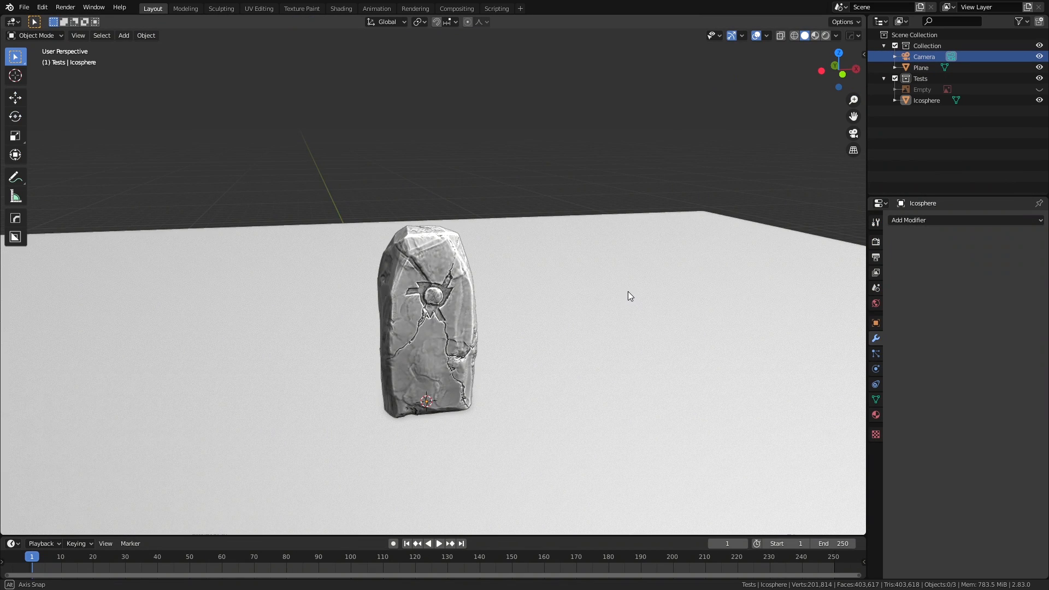
View the scene through the camera, select the standing stone and scale it up in the frame.
{"action": "key", "text": "KP_0"}
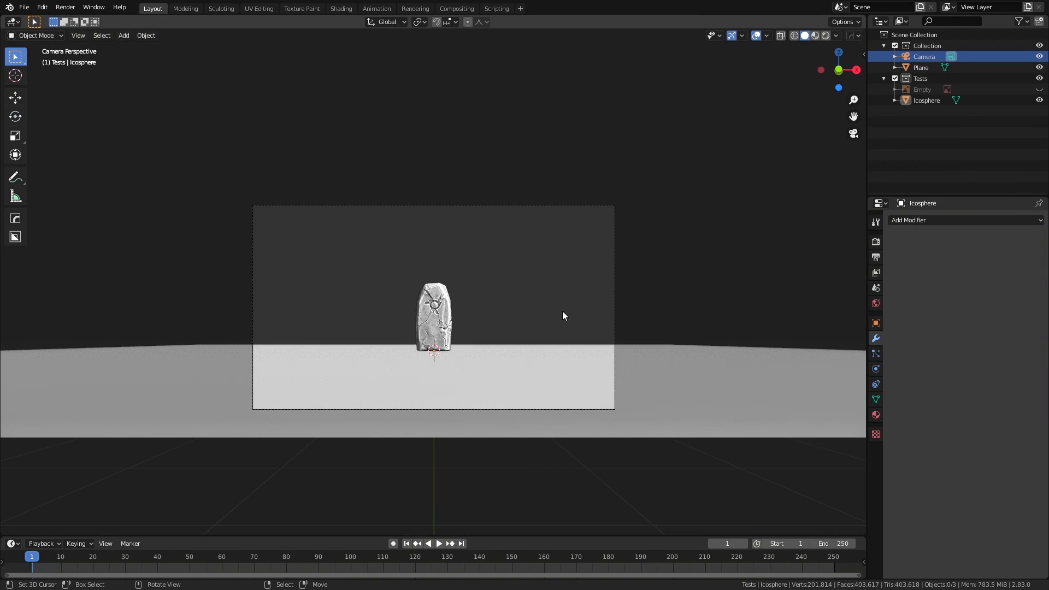
{"action": "left_click", "coordinate": [615, 294]}
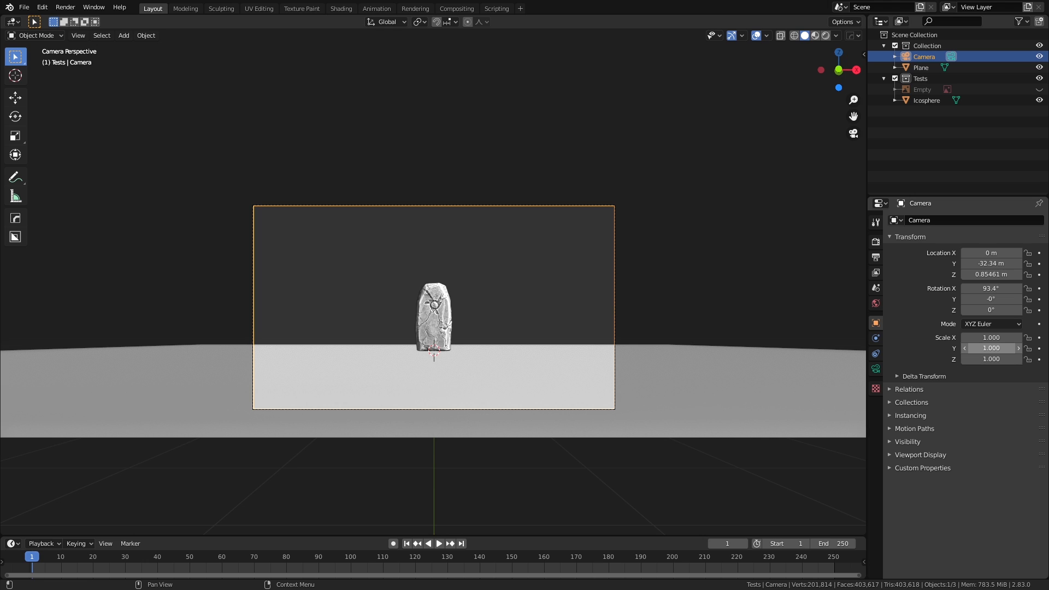
{"action": "left_click", "coordinate": [440, 308]}
{"action": "key", "text": "s"}
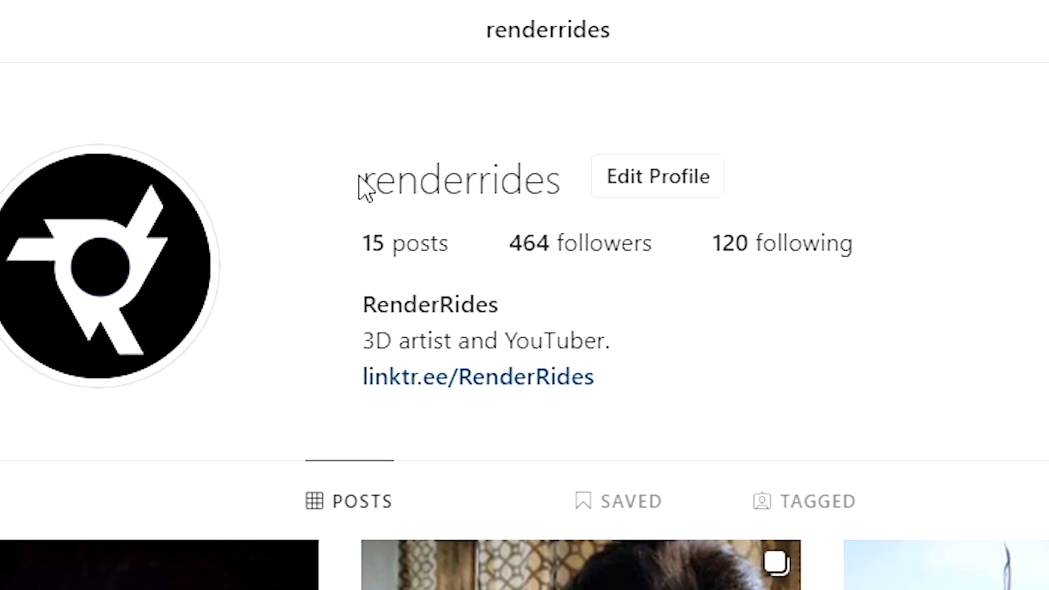
{"action": "left_click_drag", "start_coordinate": [560, 176], "coordinate": [419, 176]}
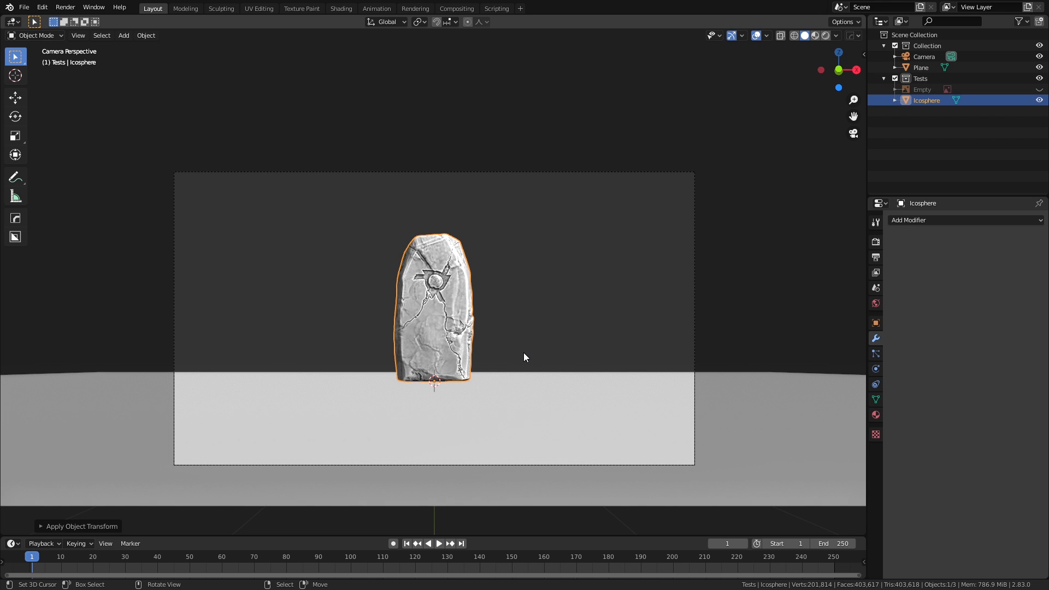
Move the enlarged standing stone along the Z axis relative to the ground plane.
{"action": "key", "text": "g"}
{"action": "key", "text": "z"}
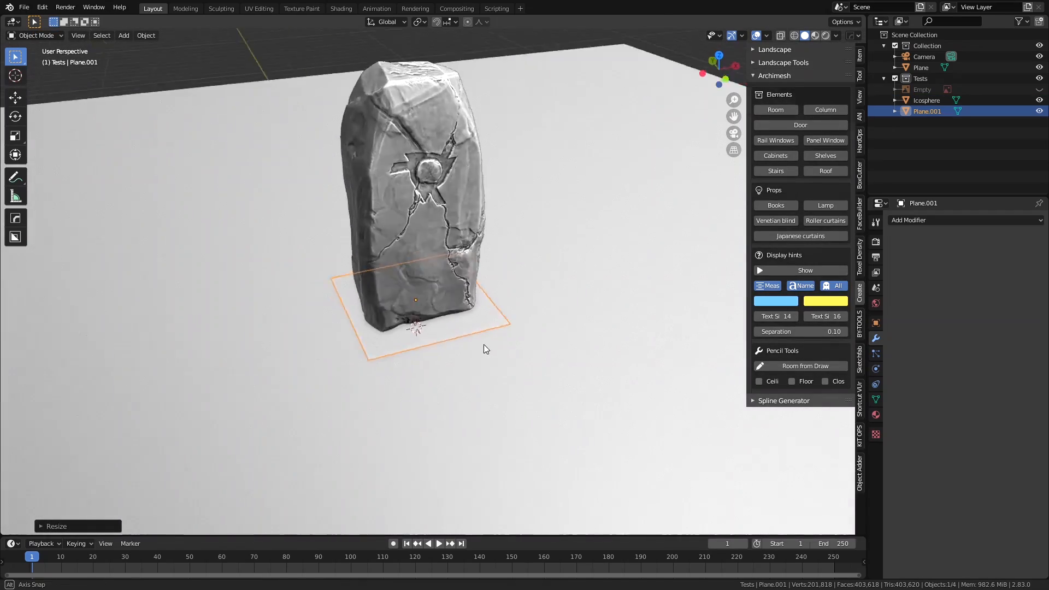
Scale up the small plane beneath the standing stone and apply its transform.
{"action": "middle_click_drag", "start_coordinate": [483, 344], "coordinate": [525, 350]}
{"action": "scroll", "coordinate": [504, 346], "scroll_direction": "down", "scroll_amount": 3}
{"action": "key", "text": "s"}
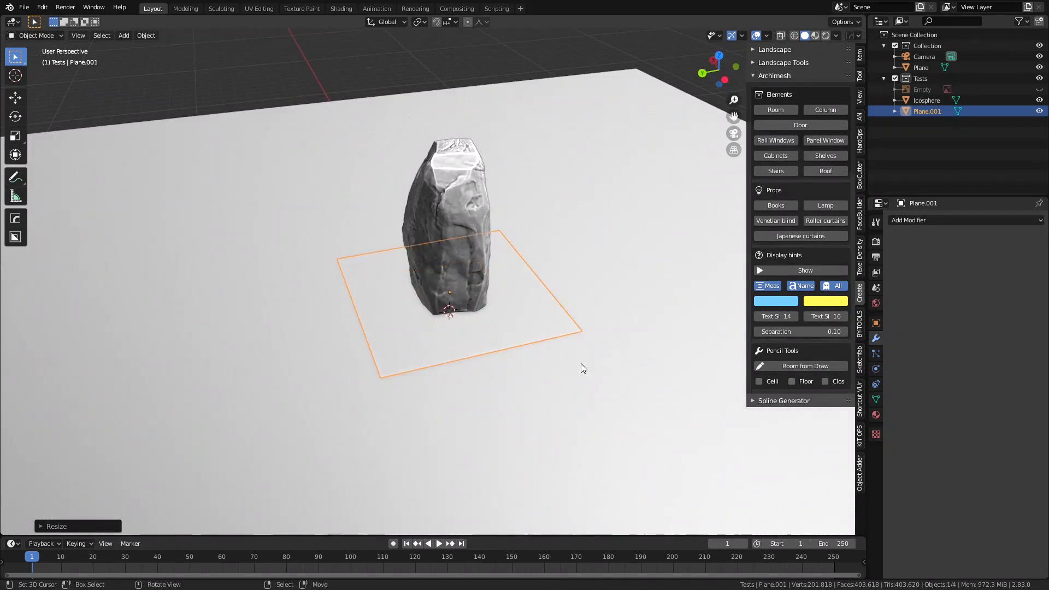
{"action": "left_click", "coordinate": [583, 366]}
{"action": "key", "text": "ctrl+a"}
{"action": "middle_click_drag", "start_coordinate": [579, 368], "coordinate": [454, 337]}
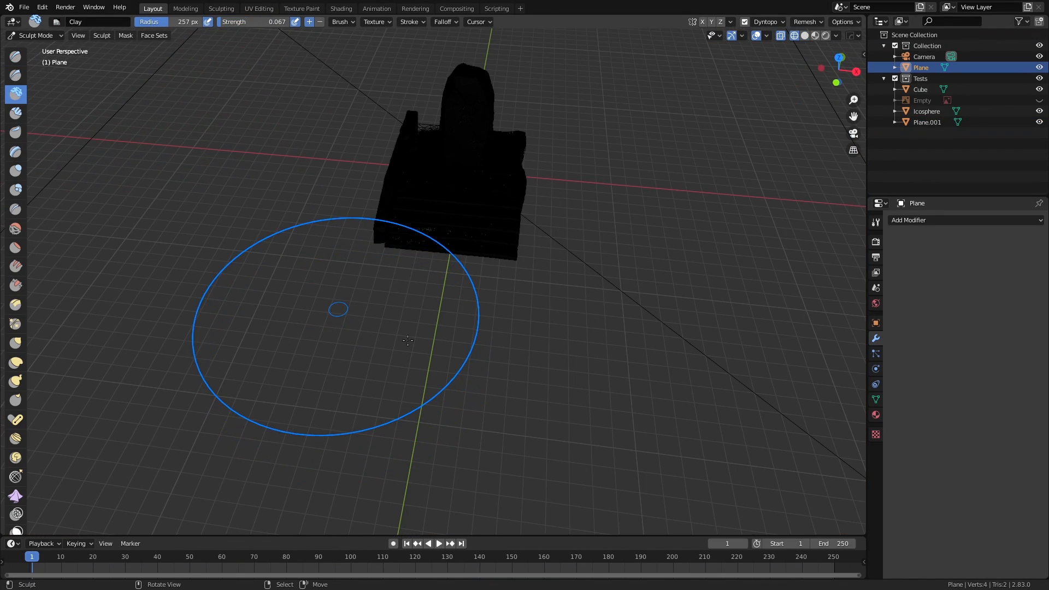
Add dynamic-topology density to the ground around the stairs with the Clay brush at 257 px radius and 0.067 strength, checking it in wireframe.
{"action": "key", "text": "shift+z"}
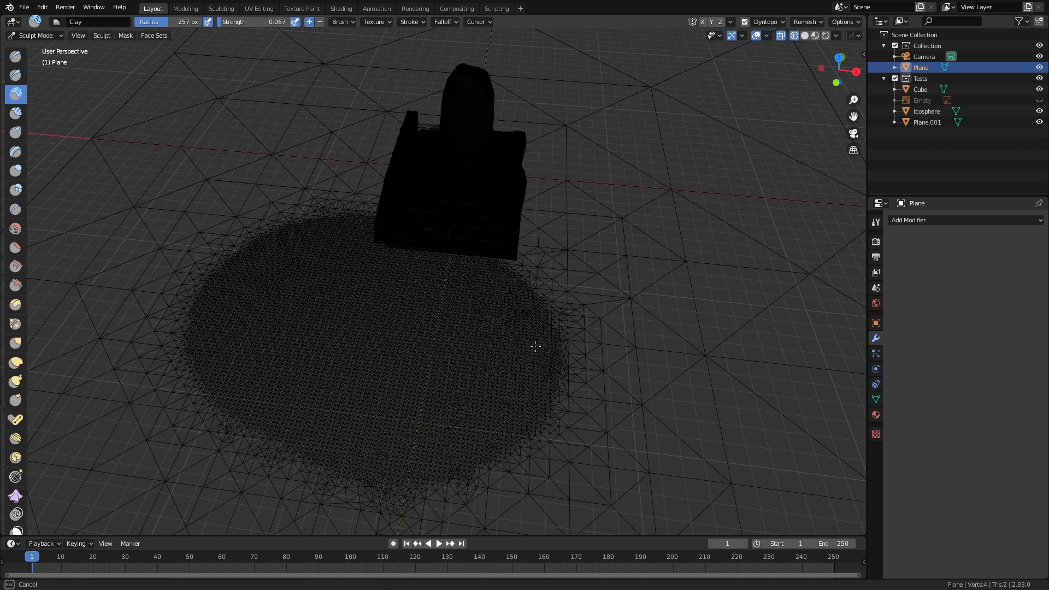
{"action": "mouse_move", "coordinate": [536, 346]}
{"action": "left_mouse_down"}
{"action": "mouse_move", "coordinate": [562, 230]}
{"action": "mouse_move", "coordinate": [552, 211]}
{"action": "left_mouse_up"}
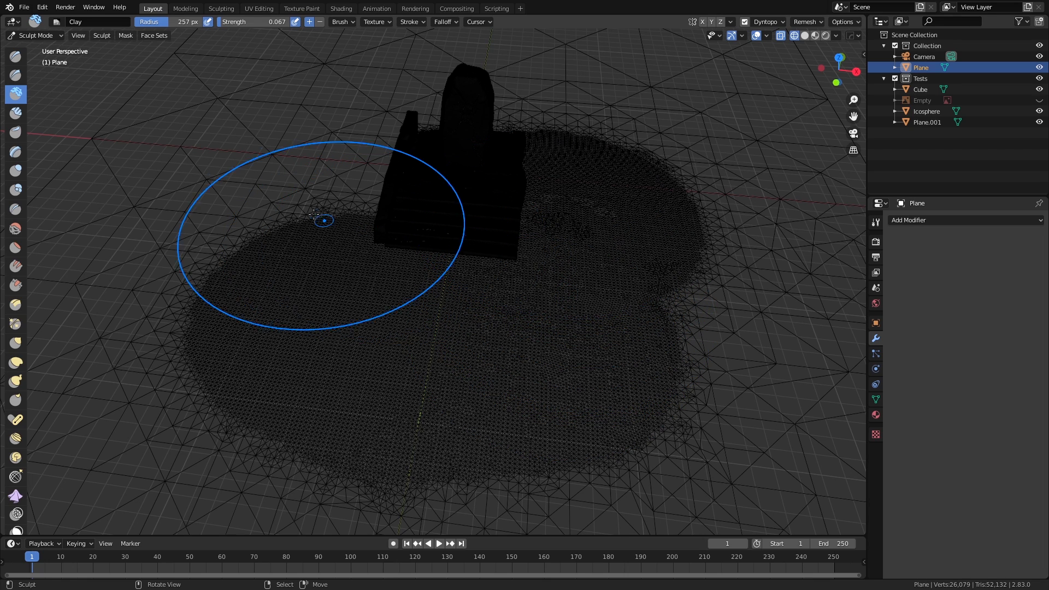
{"action": "left_click", "coordinate": [287, 178]}
{"action": "key", "text": "shift+z"}
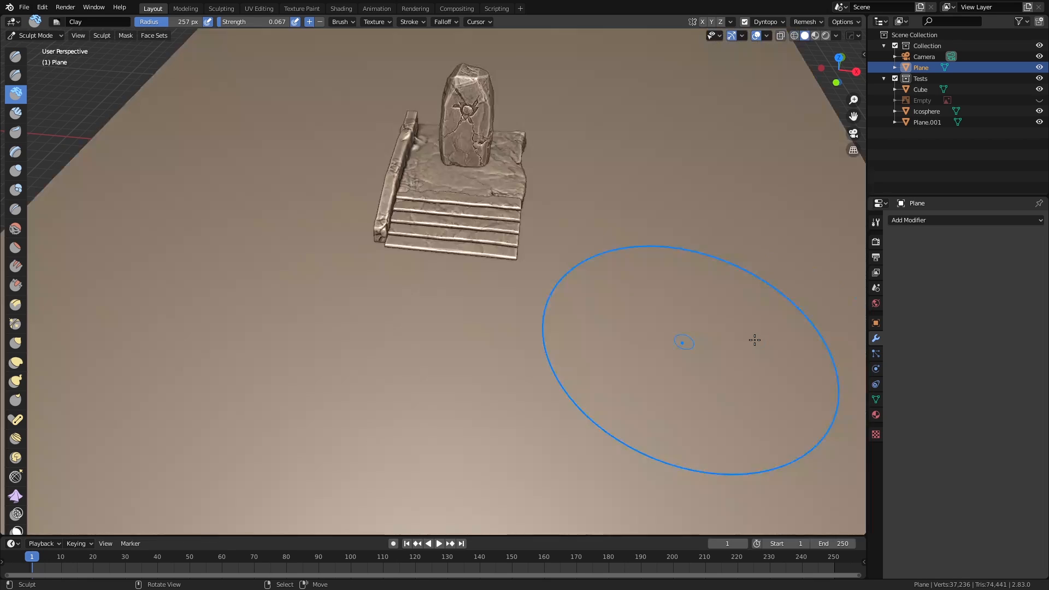
{"action": "mouse_move", "coordinate": [546, 342]}
{"action": "middle_mouse_down"}
{"action": "mouse_move", "coordinate": [558, 313]}
{"action": "mouse_move", "coordinate": [551, 335]}
{"action": "middle_mouse_up"}
{"action": "scroll", "coordinate": [558, 314], "scroll_direction": "down", "scroll_amount": 1}
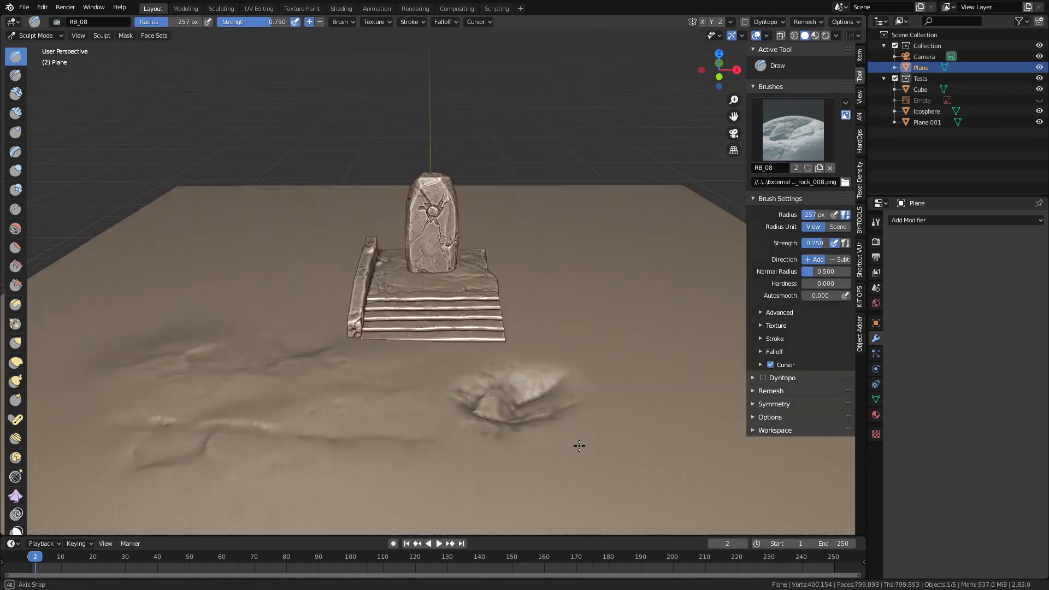
Sculpt rocky terrain into the ground plane around the stairs with rock stamp brushes such as RB_08, RB_09 and RB_20.
{"action": "left_click_drag", "start_coordinate": [578, 445], "coordinate": [650, 411]}
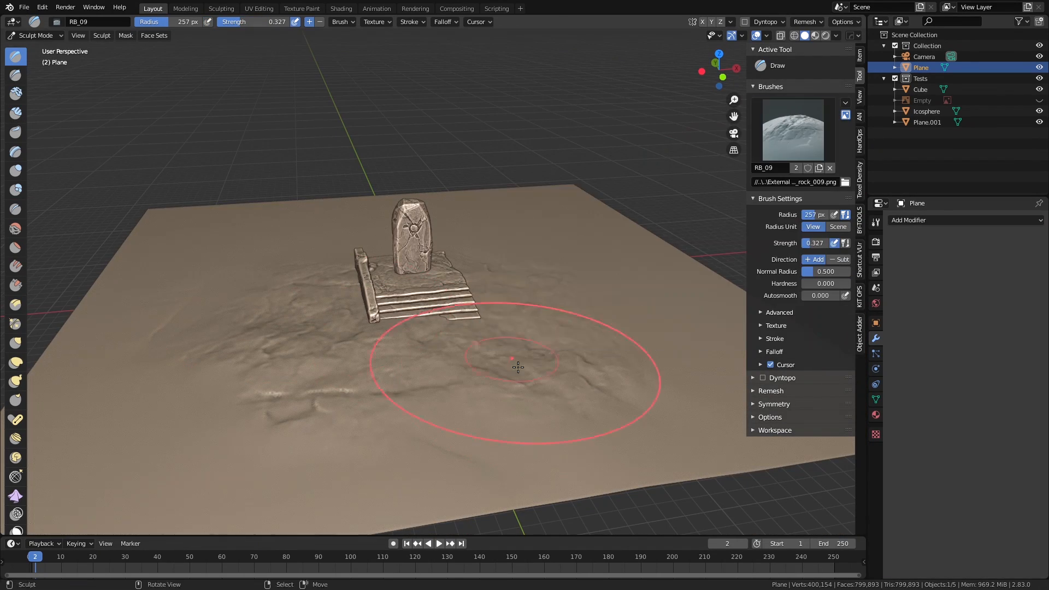
{"action": "left_click", "coordinate": [796, 138]}
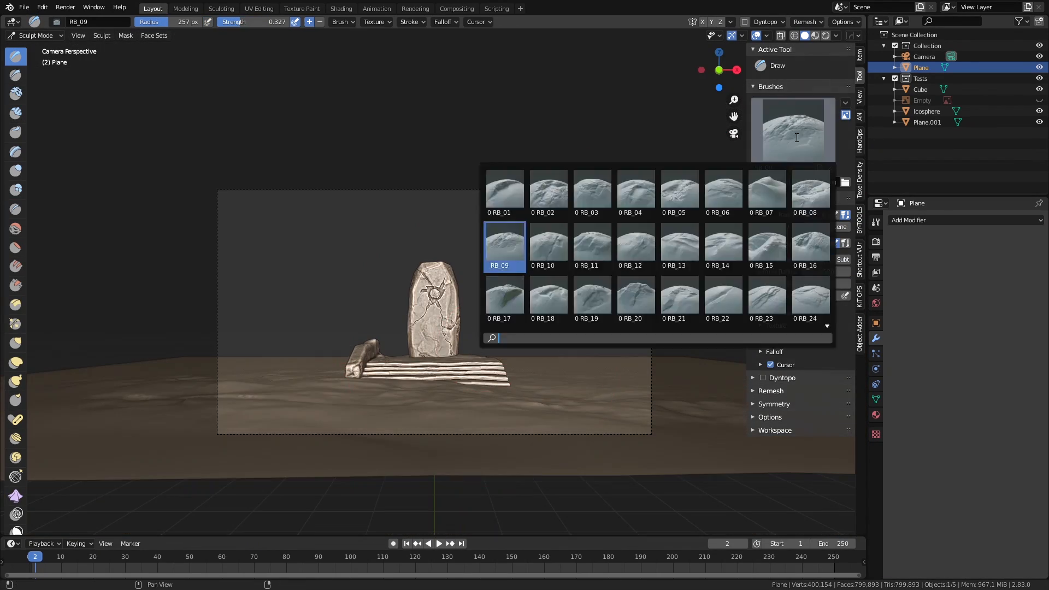
{"action": "left_click", "coordinate": [635, 298]}
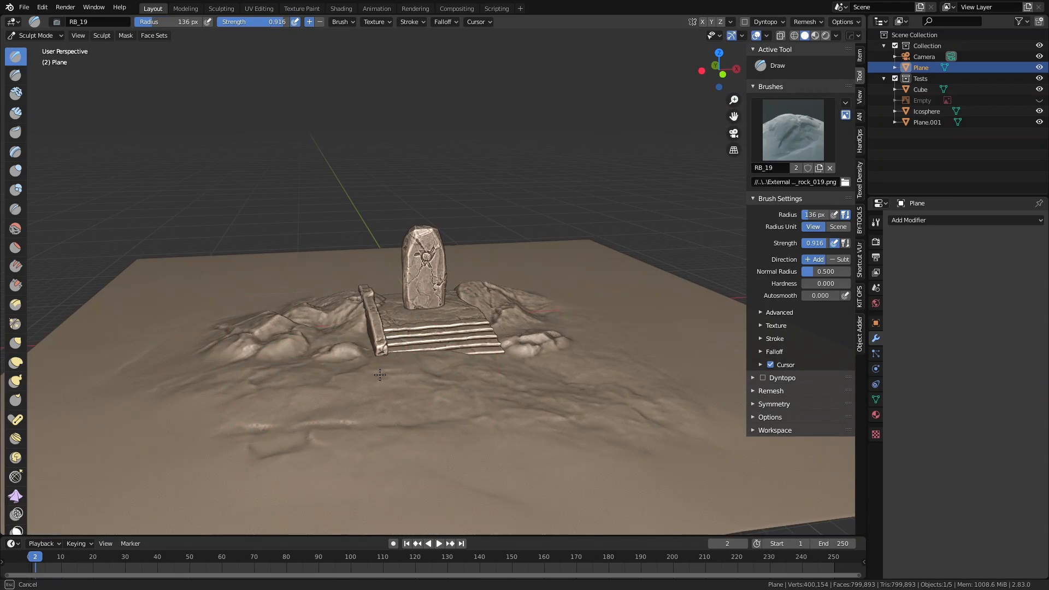
{"action": "left_click", "coordinate": [793, 130]}
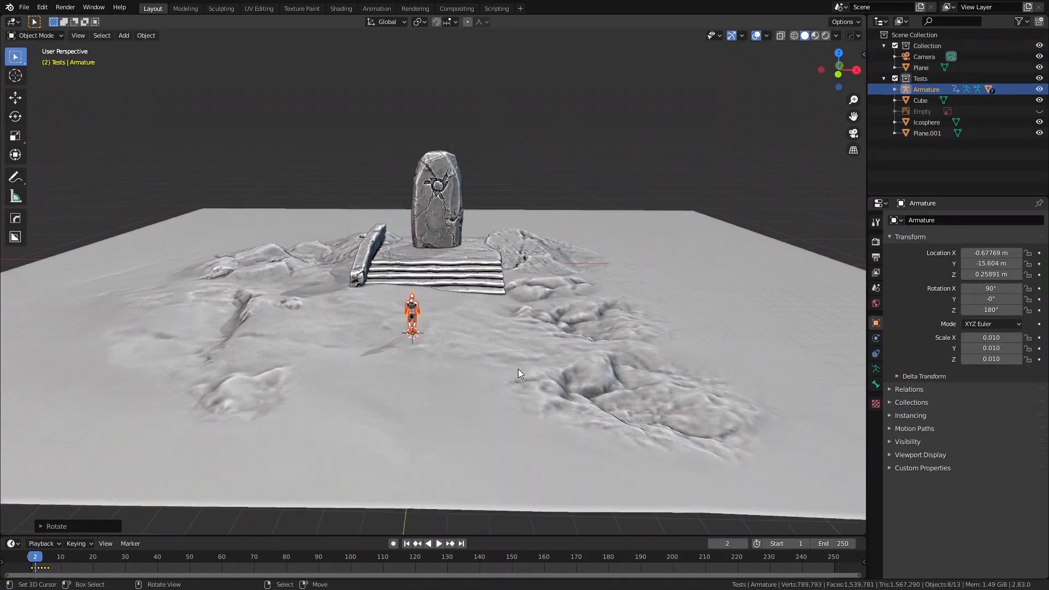
Examine the character armature's placement and scale before the stairs through the camera and from below the ground.
{"action": "key", "text": "g"}
{"action": "left_click", "coordinate": [537, 361]}
{"action": "key", "text": "KP_0"}
{"action": "middle_click_drag", "start_coordinate": [551, 365], "coordinate": [535, 340], "text": "shift"}
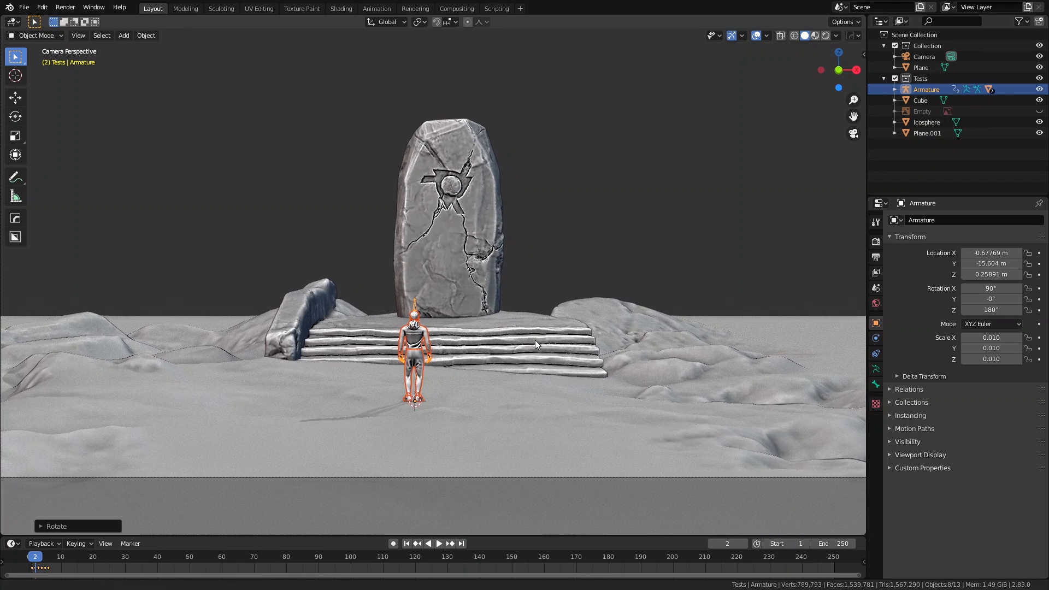
{"action": "scroll", "coordinate": [535, 340], "scroll_direction": "up", "scroll_amount": 1}
{"action": "scroll", "coordinate": [535, 342], "scroll_direction": "down", "scroll_amount": 1}
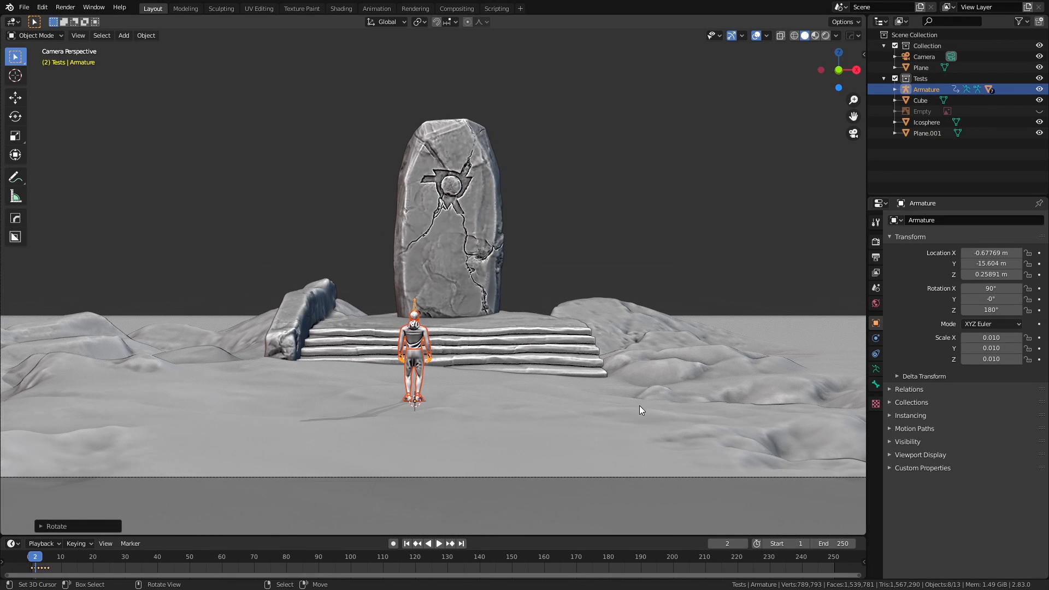
{"action": "middle_click_drag", "start_coordinate": [575, 416], "coordinate": [575, 332]}
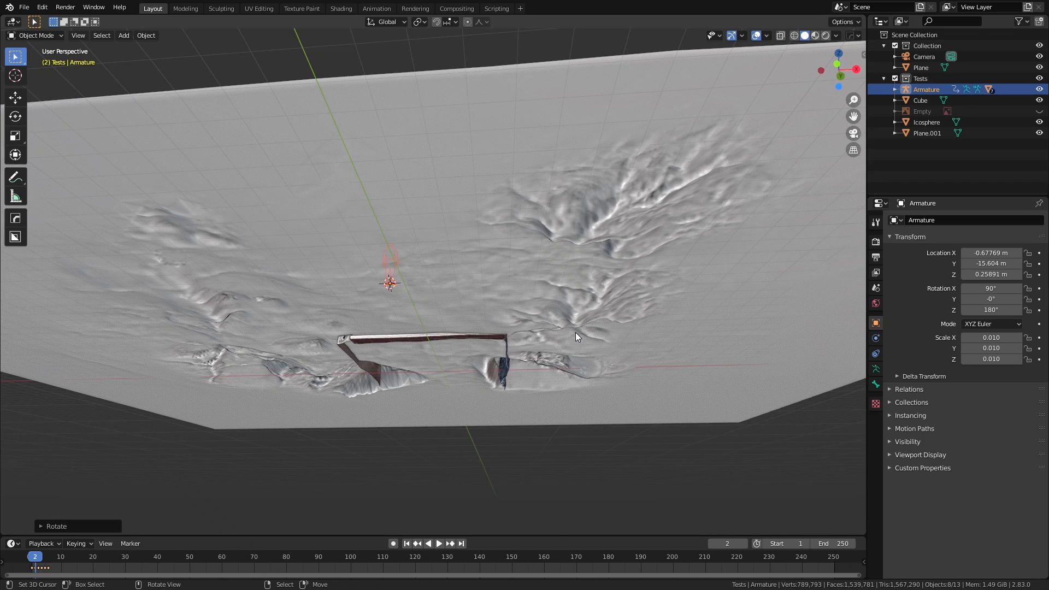
{"action": "key", "text": "KP_0"}
{"action": "scroll", "coordinate": [556, 353], "scroll_direction": "down", "scroll_amount": 3}
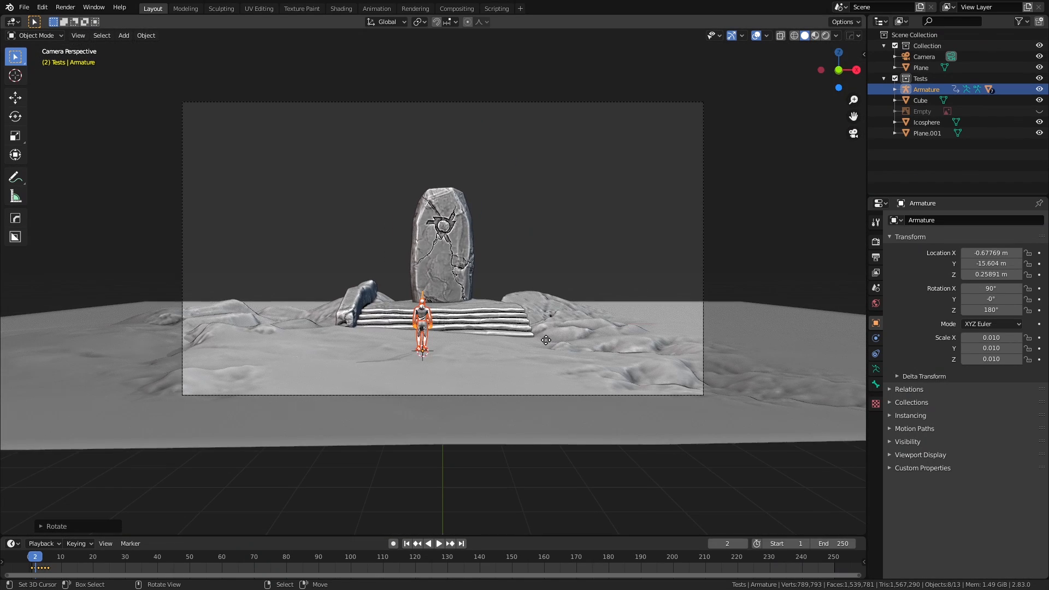
{"action": "key", "text": "g"}
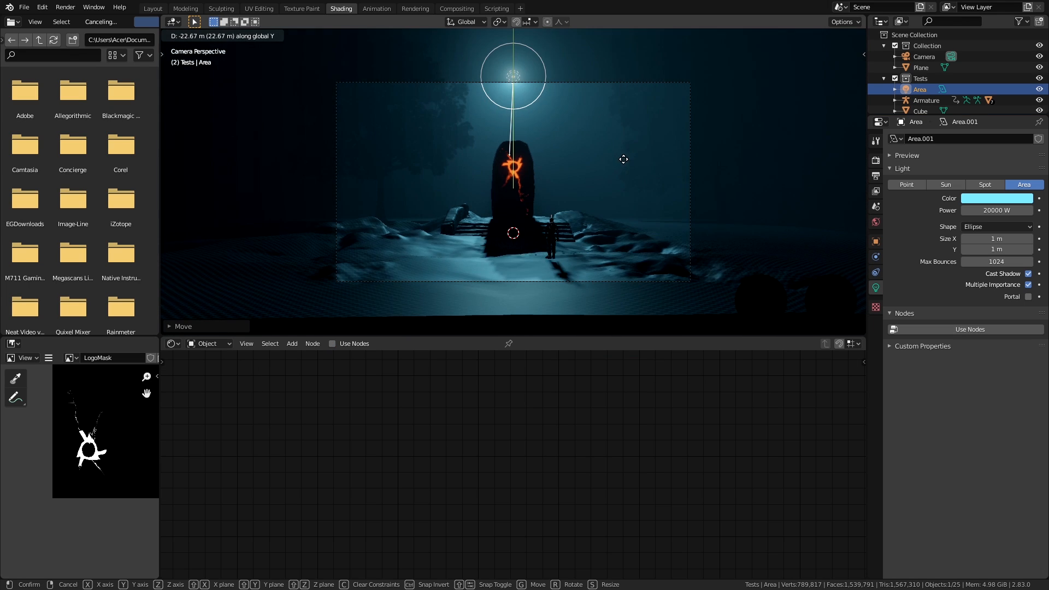
Rotate the area light freely to aim downward above the glowing stone and move it along the Z axis.
{"action": "key", "text": "r"}
{"action": "key", "text": "r"}
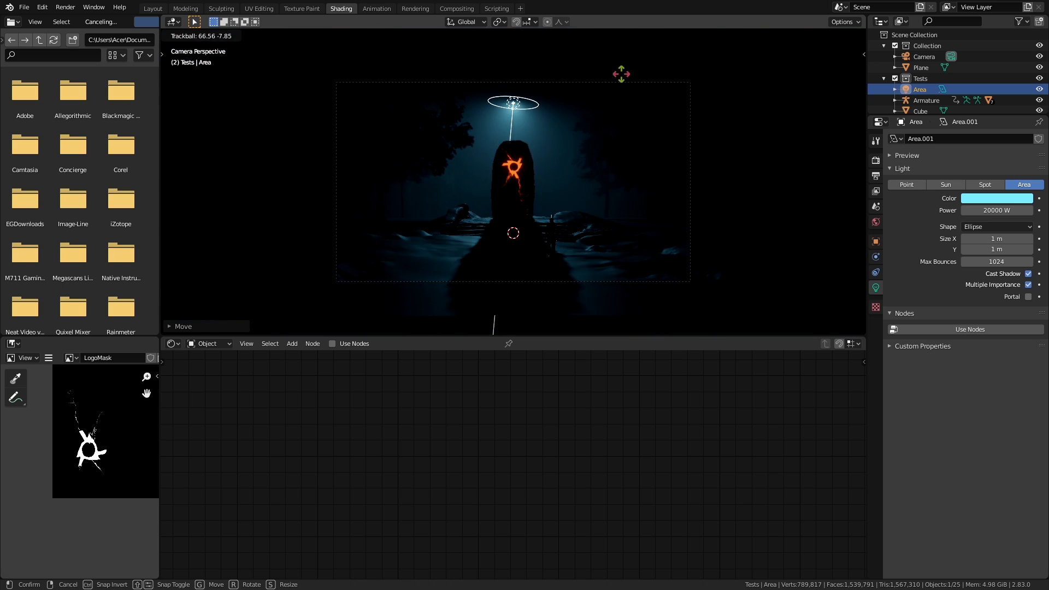
{"action": "key", "text": "g"}
{"action": "key", "text": "z"}
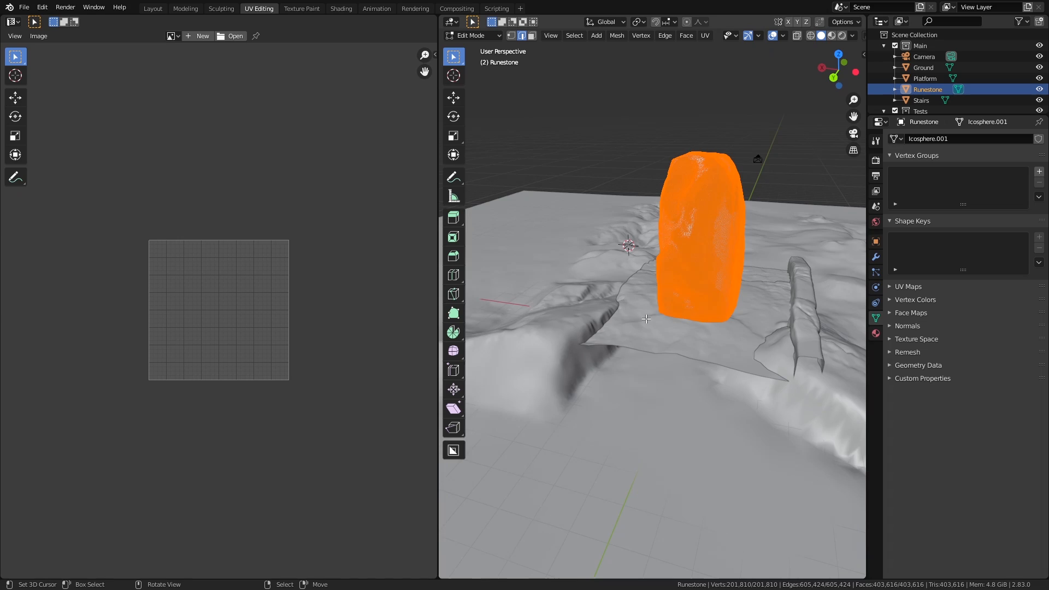
Isolate the Runestone in local view and unwrap its whole mesh with Smart UV Project.
{"action": "key", "text": "KP_Divide"}
{"action": "middle_click_drag", "start_coordinate": [646, 318], "coordinate": [683, 211]}
{"action": "middle_click_drag", "start_coordinate": [603, 172], "coordinate": [775, 345]}
{"action": "key", "text": "u"}
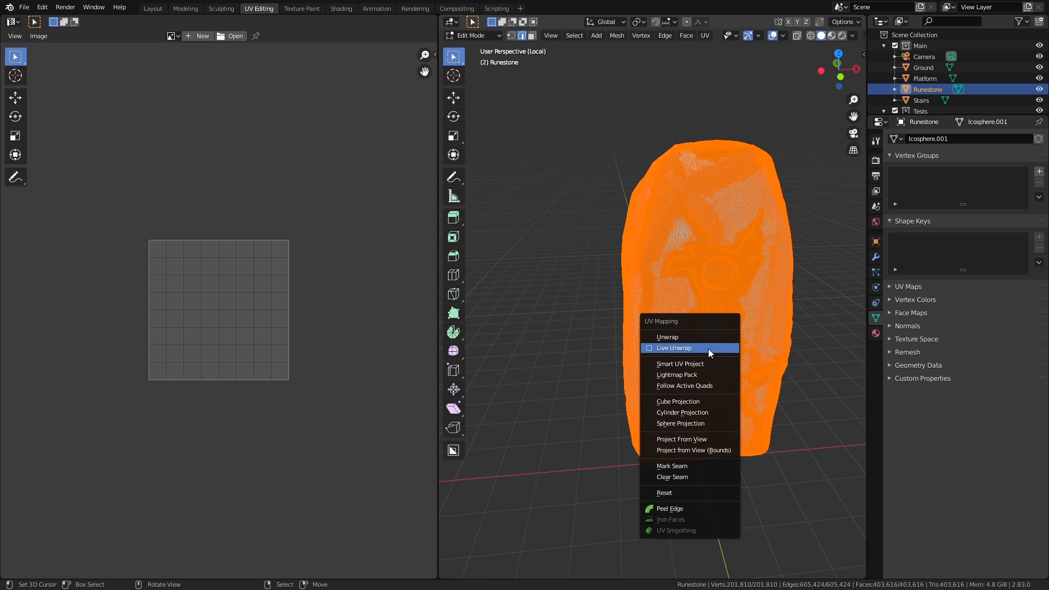
{"action": "left_click", "coordinate": [704, 360]}
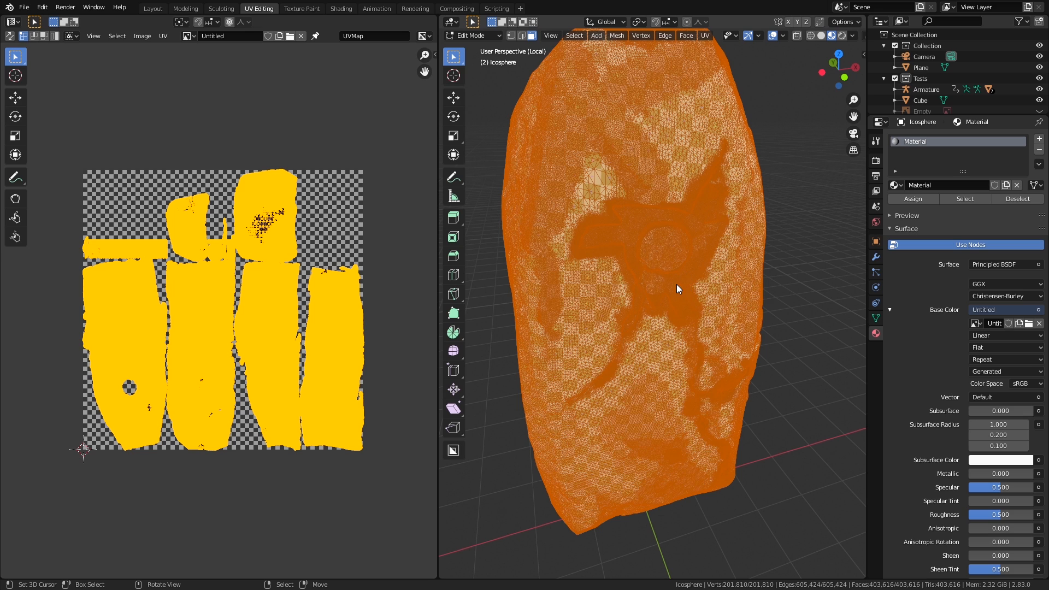
Calculate the stone's texel density in px/cm for a 2048px texture and copy it as the set value.
{"action": "key", "text": "Tab"}
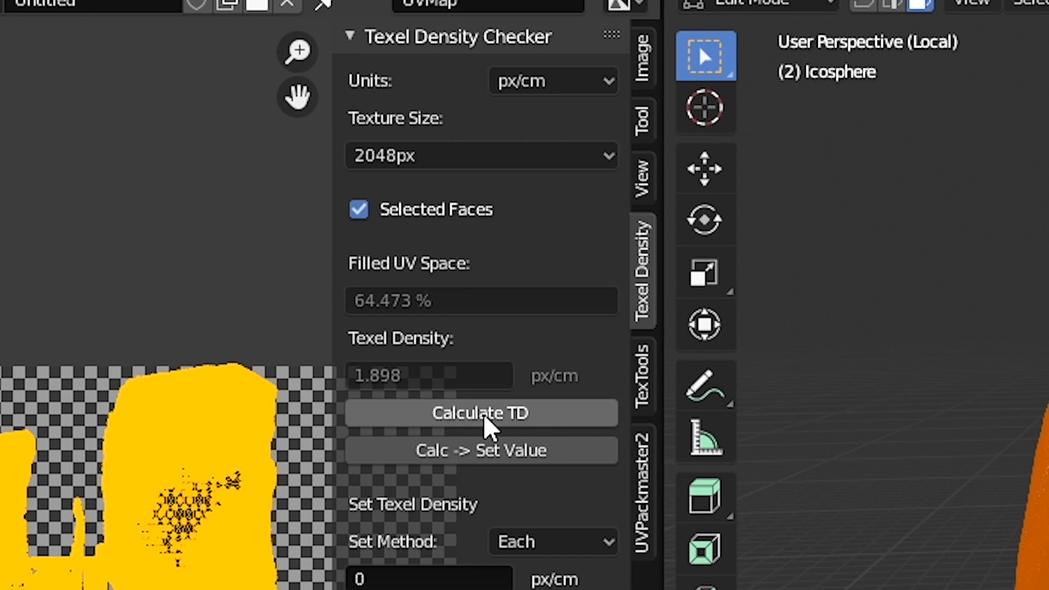
{"action": "left_click", "coordinate": [507, 415]}
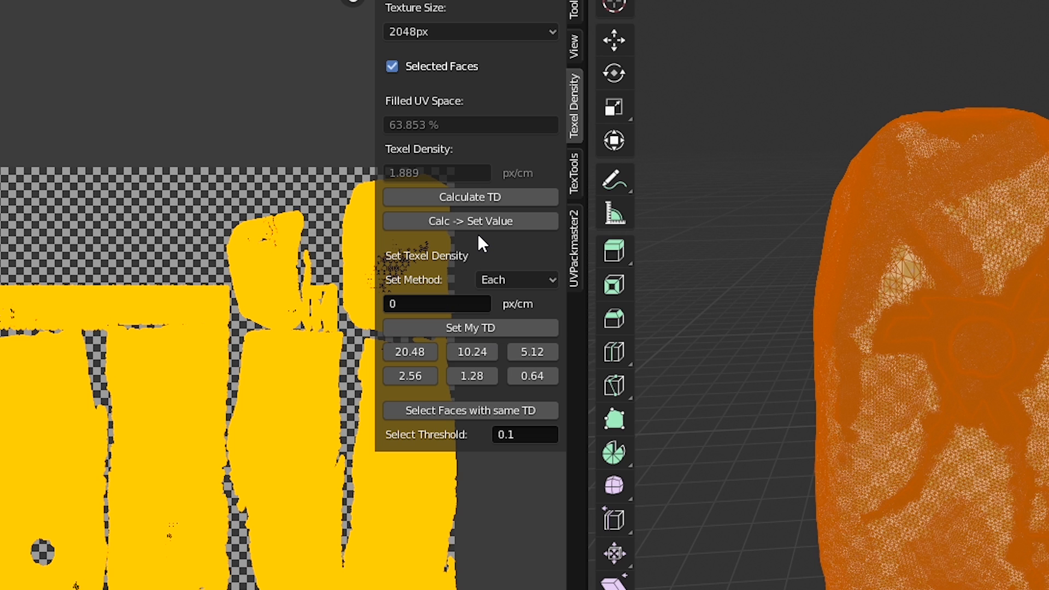
{"action": "left_click", "coordinate": [371, 200]}
{"action": "key", "text": "n"}
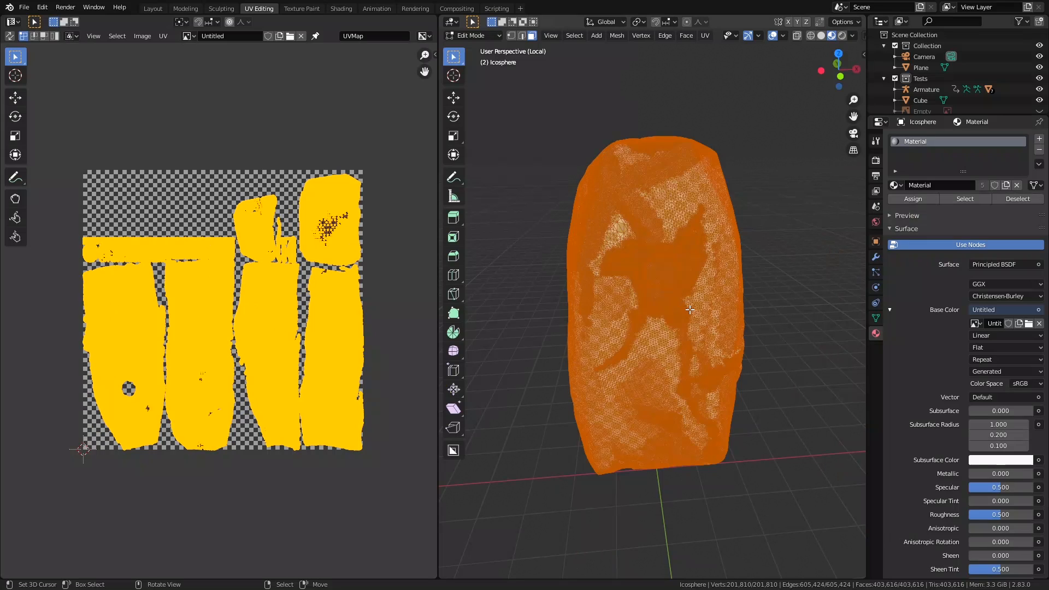
Leave the stone's edit mode and local view, and isolate the platform in local view.
{"action": "key", "text": "Tab"}
{"action": "middle_click_drag", "start_coordinate": [688, 332], "coordinate": [651, 370]}
{"action": "key", "text": "KP_Divide"}
{"action": "scroll", "coordinate": [653, 329], "scroll_direction": "down", "scroll_amount": 5}
{"action": "right_click", "coordinate": [609, 311]}
{"action": "right_click", "coordinate": [599, 282]}
{"action": "key", "text": "KP_Divide"}
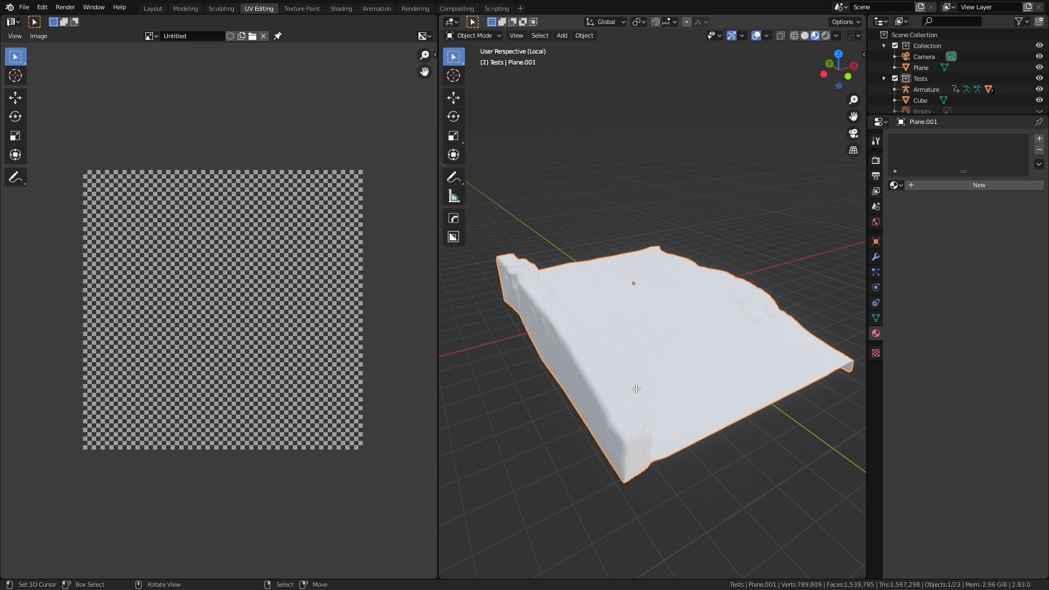
Apply the 1.889 px/cm texel density to the ground plane's UVs.
{"action": "left_click", "coordinate": [690, 362]}
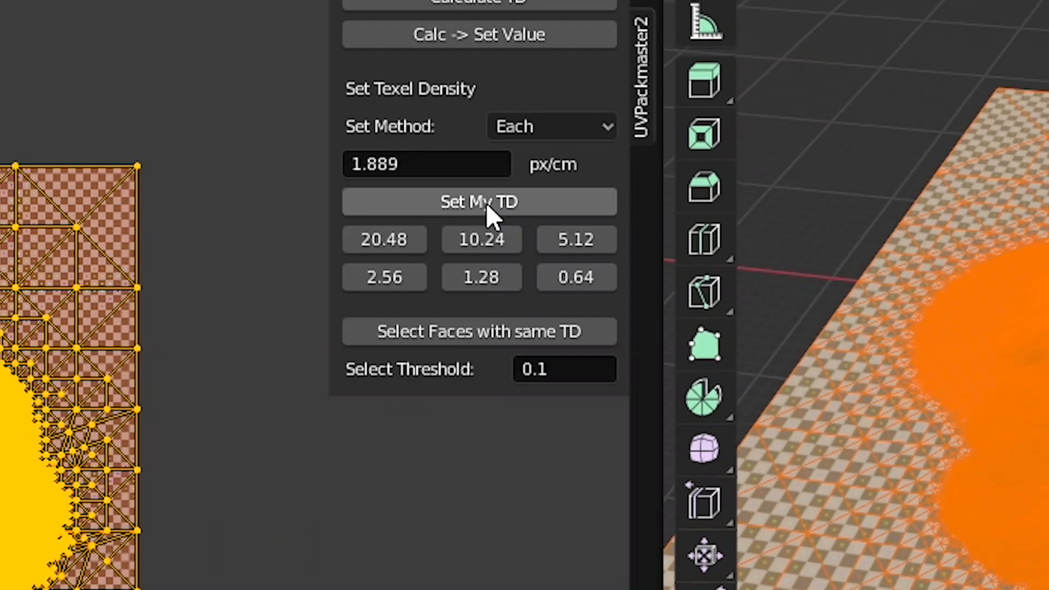
{"action": "left_click", "coordinate": [375, 261]}
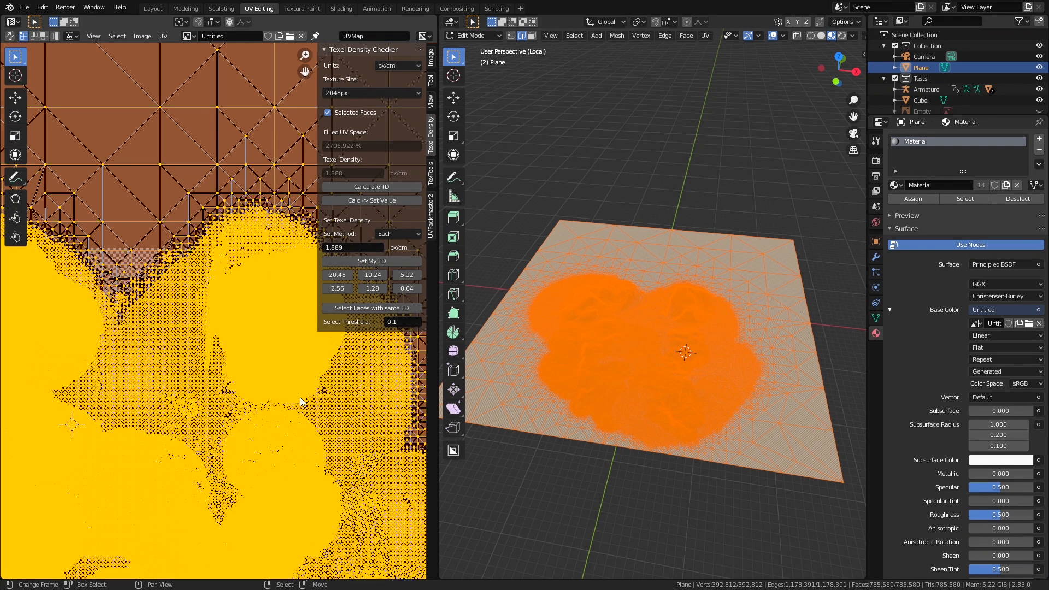
{"action": "scroll", "coordinate": [242, 416], "scroll_direction": "down", "scroll_amount": 8}
{"action": "scroll", "coordinate": [244, 410], "scroll_direction": "up", "scroll_amount": 3}
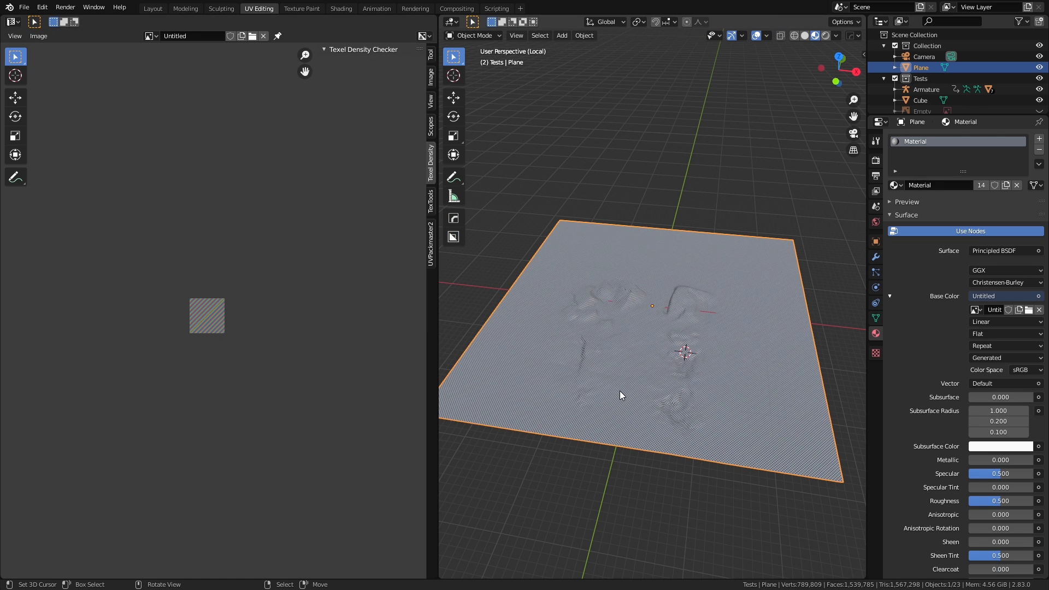
{"action": "middle_click_drag", "start_coordinate": [635, 388], "coordinate": [635, 385]}
{"action": "key", "text": "KP_1"}
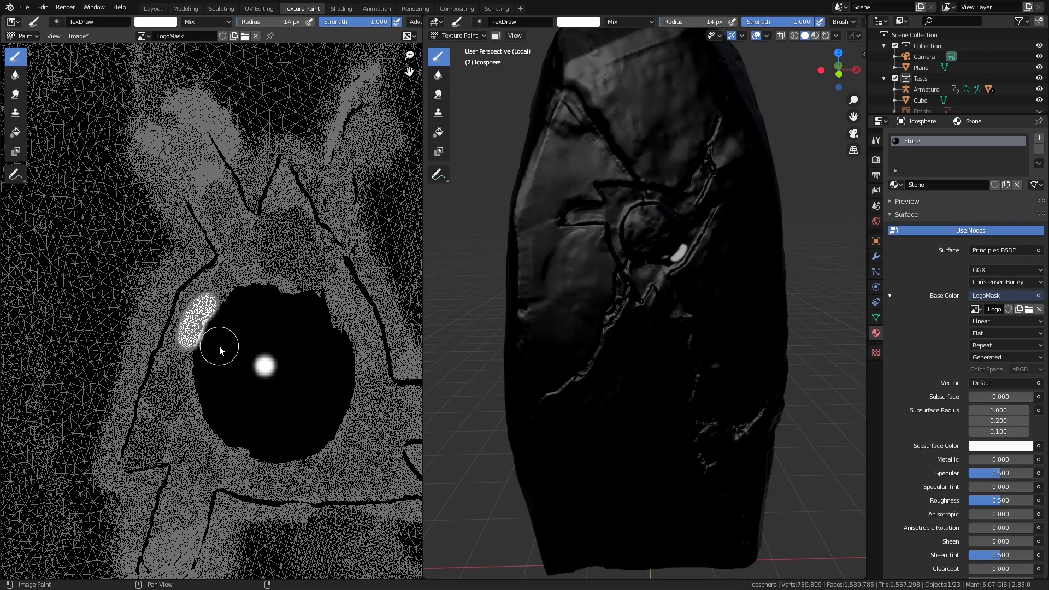
Examine how the painted LogoMask and Ground Mask strokes correspond between the UV layouts and the runestone and ground surfaces.
{"action": "mouse_move", "coordinate": [220, 348]}
{"action": "middle_mouse_down"}
{"action": "mouse_move", "coordinate": [299, 331]}
{"action": "mouse_move", "coordinate": [231, 339]}
{"action": "mouse_move", "coordinate": [234, 329]}
{"action": "middle_mouse_up"}
{"action": "scroll", "coordinate": [291, 341], "scroll_direction": "up", "scroll_amount": 5}
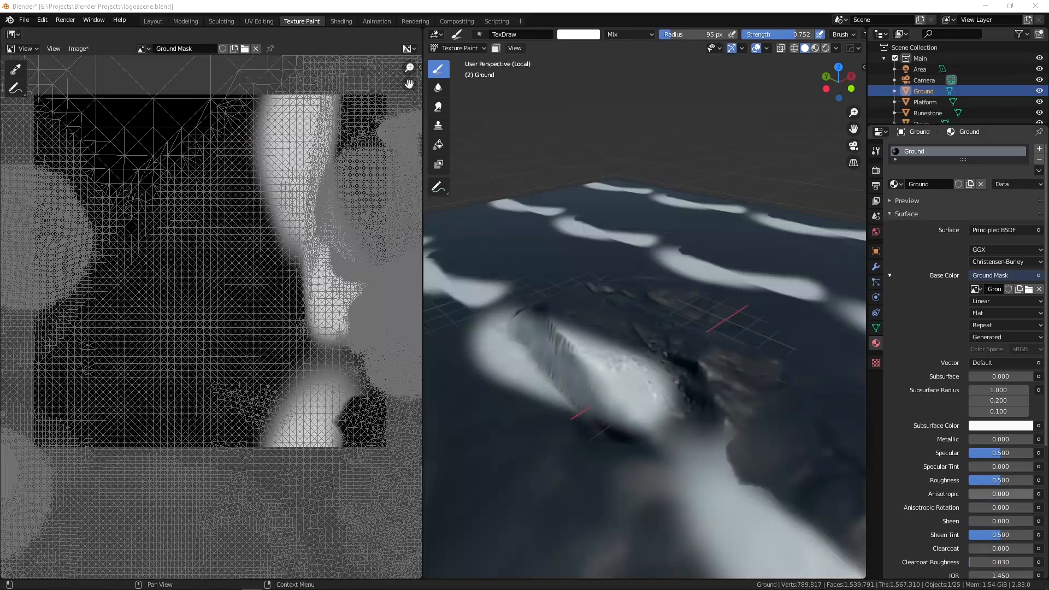
{"action": "middle_click_drag", "start_coordinate": [684, 336], "coordinate": [714, 399]}
{"action": "scroll", "coordinate": [597, 365], "scroll_direction": "down", "scroll_amount": 4}
{"action": "scroll", "coordinate": [570, 393], "scroll_direction": "down", "scroll_amount": 3}
{"action": "scroll", "coordinate": [570, 392], "scroll_direction": "up", "scroll_amount": 2}
{"action": "scroll", "coordinate": [710, 404], "scroll_direction": "down", "scroll_amount": 3}
{"action": "scroll", "coordinate": [249, 349], "scroll_direction": "down", "scroll_amount": 7}
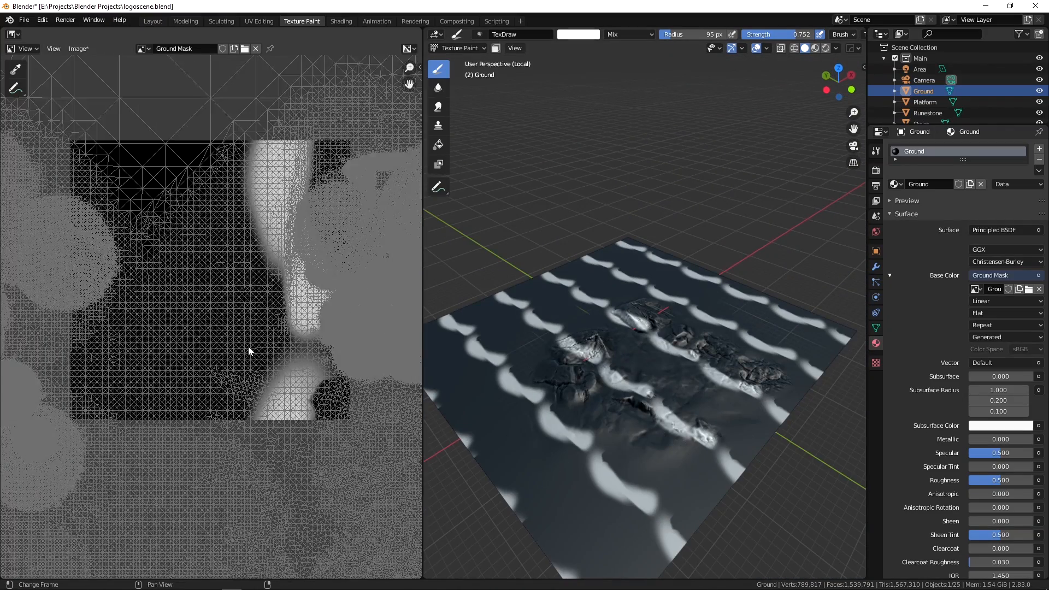
{"action": "scroll", "coordinate": [257, 360], "scroll_direction": "up", "scroll_amount": 1}
{"action": "scroll", "coordinate": [259, 364], "scroll_direction": "up", "scroll_amount": 3}
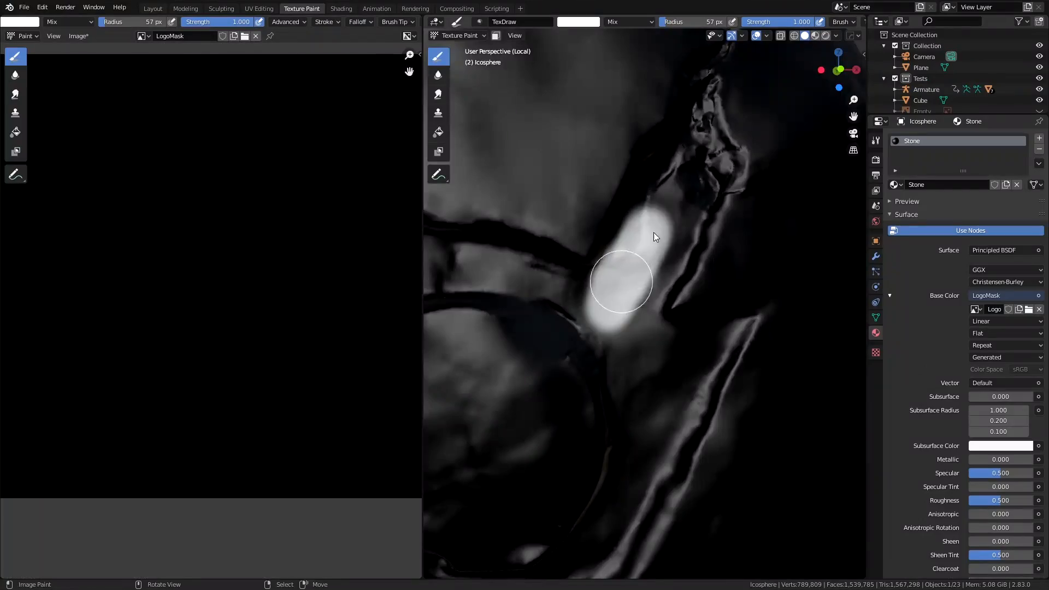
Paint the LogoMask white on the runestone from the logo's upper-right arm around to its lower arm, using a 35 px brush.
{"action": "mouse_move", "coordinate": [620, 281]}
{"action": "left_mouse_down"}
{"action": "mouse_move", "coordinate": [597, 257]}
{"action": "mouse_move", "coordinate": [518, 341]}
{"action": "left_mouse_up"}
{"action": "left_click", "coordinate": [836, 36]}
{"action": "left_click_drag", "start_coordinate": [841, 87], "coordinate": [593, 341]}
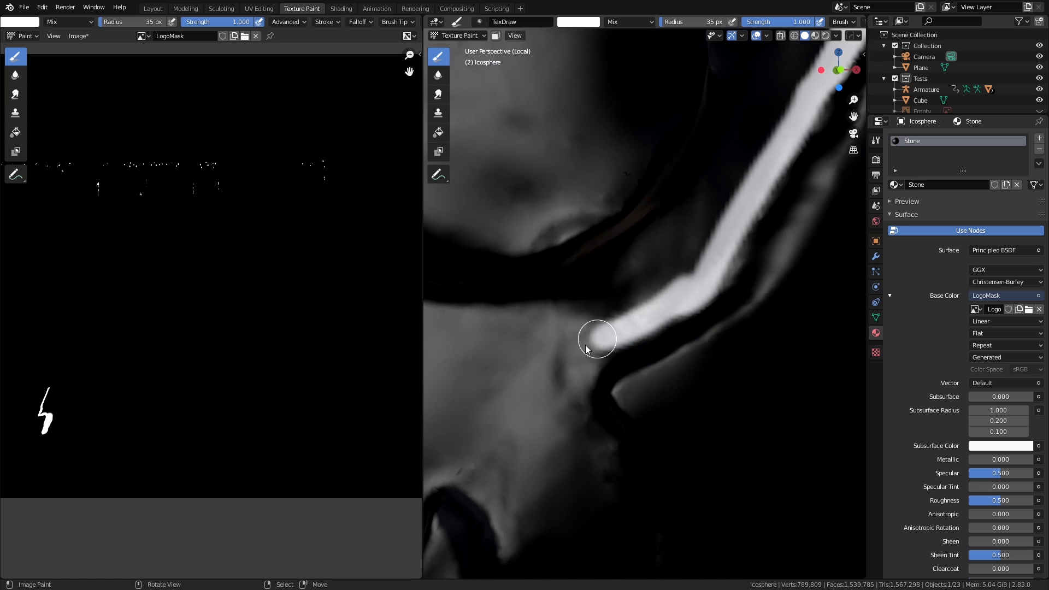
{"action": "left_click_drag", "start_coordinate": [564, 150], "coordinate": [754, 501]}
{"action": "left_click_drag", "start_coordinate": [505, 180], "coordinate": [624, 272]}
{"action": "middle_click_drag", "start_coordinate": [624, 272], "coordinate": [614, 415], "text": "shift"}
{"action": "mouse_move", "coordinate": [552, 249]}
{"action": "left_mouse_down"}
{"action": "mouse_move", "coordinate": [646, 417]}
{"action": "mouse_move", "coordinate": [677, 172]}
{"action": "left_mouse_up"}
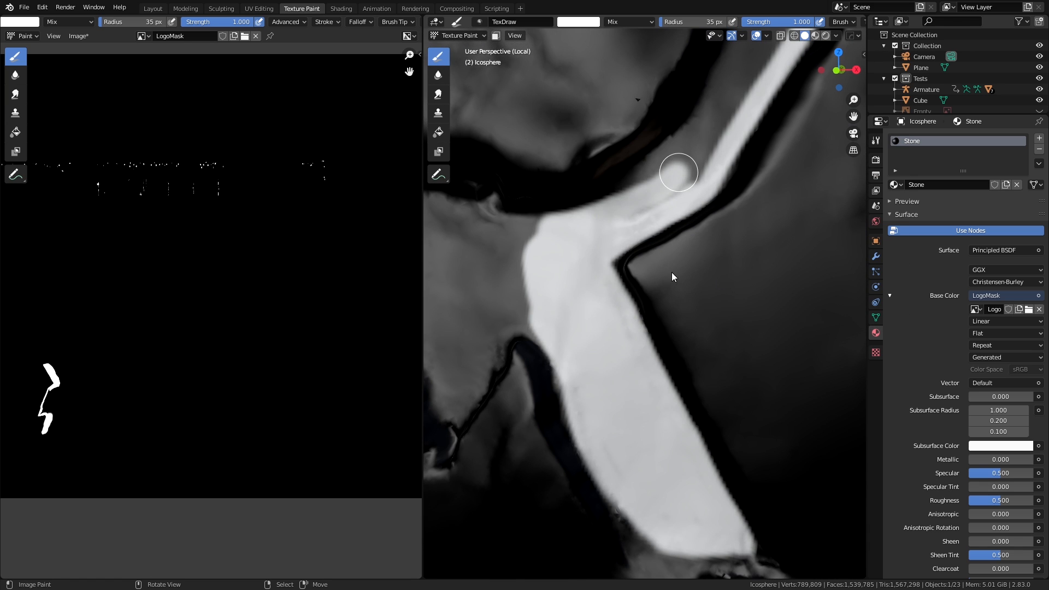
{"action": "middle_click_drag", "start_coordinate": [672, 277], "coordinate": [651, 352], "text": "shift"}
Change the viewport shading's lighting so the dark stone surface appears brighter for painting.
{"action": "left_click", "coordinate": [836, 36]}
{"action": "left_click", "coordinate": [827, 115]}
{"action": "left_click", "coordinate": [766, 153]}
{"action": "left_click", "coordinate": [826, 89]}
{"action": "left_click", "coordinate": [801, 109]}
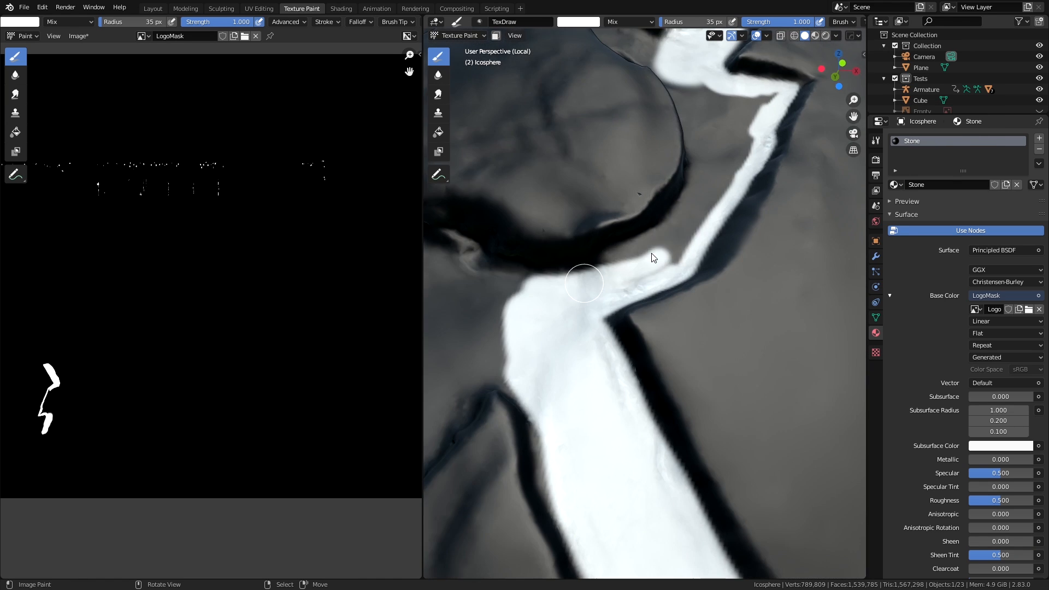
Fill the ring's right side and paint white along the logo's upper edge with the 35 px brush.
{"action": "left_click_drag", "start_coordinate": [654, 258], "coordinate": [709, 119]}
{"action": "scroll", "coordinate": [709, 119], "scroll_direction": "up", "scroll_amount": 3}
{"action": "mouse_move", "coordinate": [709, 119]}
{"action": "middle_mouse_down", "text": "shift"}
{"action": "mouse_move", "coordinate": [633, 279]}
{"action": "mouse_move", "coordinate": [678, 257]}
{"action": "middle_mouse_up", "text": "shift"}
{"action": "mouse_move", "coordinate": [705, 262]}
{"action": "left_mouse_down"}
{"action": "mouse_move", "coordinate": [539, 233]}
{"action": "mouse_move", "coordinate": [688, 328]}
{"action": "left_mouse_up"}
{"action": "middle_click_drag", "start_coordinate": [453, 230], "coordinate": [677, 328], "text": "shift"}
{"action": "mouse_move", "coordinate": [513, 252]}
{"action": "left_mouse_down"}
{"action": "mouse_move", "coordinate": [576, 441]}
{"action": "mouse_move", "coordinate": [614, 284]}
{"action": "mouse_move", "coordinate": [680, 288]}
{"action": "left_mouse_up"}
{"action": "middle_click_drag", "start_coordinate": [680, 288], "coordinate": [496, 284], "text": "shift"}
{"action": "left_click_drag", "start_coordinate": [503, 293], "coordinate": [743, 347]}
{"action": "middle_click_drag", "start_coordinate": [743, 346], "coordinate": [612, 306], "text": "shift"}
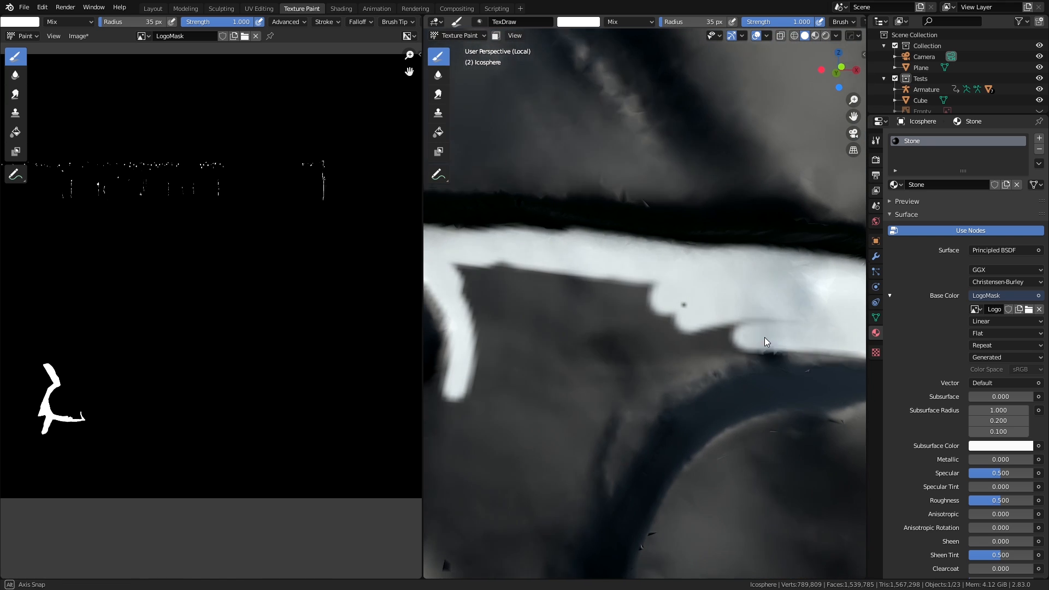
Paint the area between the logo's upper edge and ring white, and extend the mask into the left arm.
{"action": "mouse_move", "coordinate": [763, 342]}
{"action": "left_mouse_down"}
{"action": "mouse_move", "coordinate": [503, 426]}
{"action": "mouse_move", "coordinate": [576, 523]}
{"action": "left_mouse_up"}
{"action": "scroll", "coordinate": [635, 392], "scroll_direction": "down", "scroll_amount": 4}
{"action": "middle_click_drag", "start_coordinate": [634, 393], "coordinate": [710, 350], "text": "shift"}
{"action": "left_click_drag", "start_coordinate": [669, 328], "coordinate": [526, 335]}
{"action": "scroll", "coordinate": [601, 328], "scroll_direction": "up", "scroll_amount": 4}
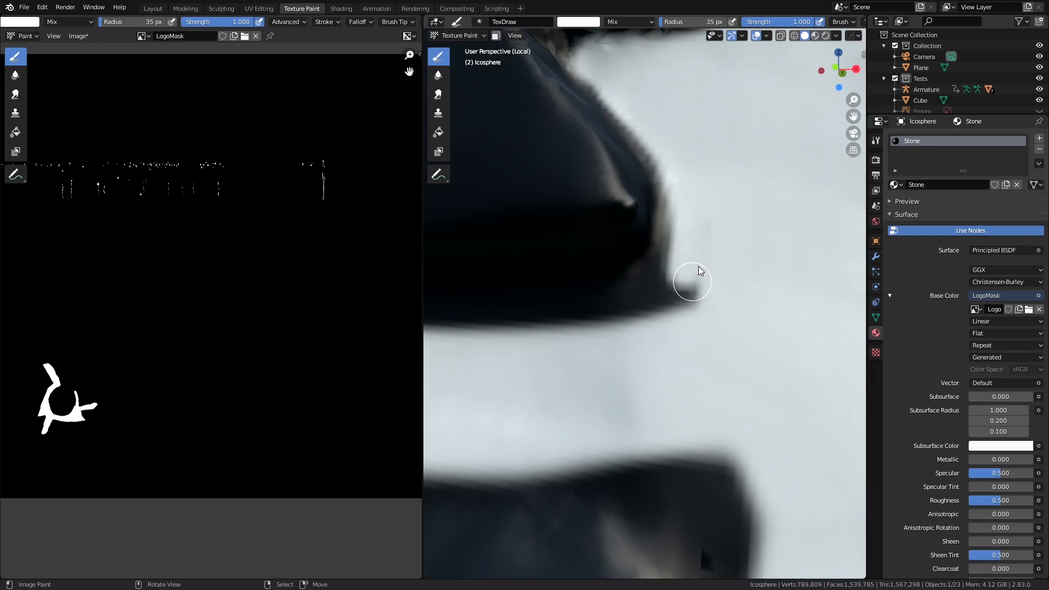
Fill the logo's left arm with white up to its carved borders and the adjoining edge of the ring.
{"action": "left_click_drag", "start_coordinate": [688, 288], "coordinate": [573, 328]}
{"action": "middle_click_drag", "start_coordinate": [698, 266], "coordinate": [658, 377]}
{"action": "left_click_drag", "start_coordinate": [787, 350], "coordinate": [442, 375]}
{"action": "middle_click_drag", "start_coordinate": [441, 375], "coordinate": [536, 355]}
{"action": "left_click_drag", "start_coordinate": [574, 377], "coordinate": [520, 431]}
{"action": "middle_click_drag", "start_coordinate": [782, 377], "coordinate": [511, 373], "text": "shift"}
{"action": "left_click_drag", "start_coordinate": [510, 374], "coordinate": [762, 427]}
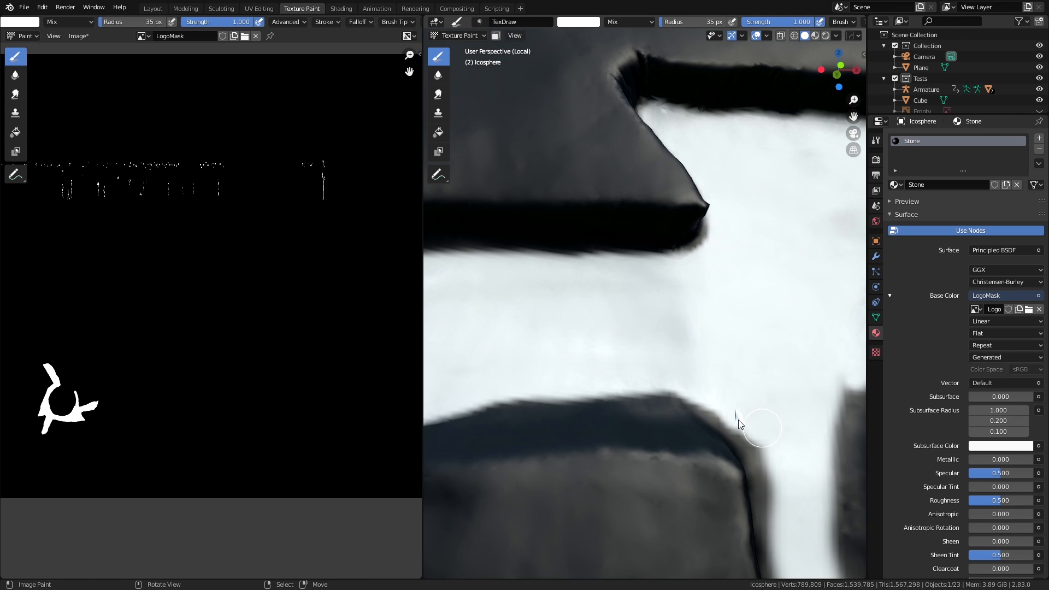
Paint white down the ring's left side to the lower arm to close the logo's ring in the mask.
{"action": "middle_click_drag", "start_coordinate": [762, 427], "coordinate": [734, 426]}
{"action": "middle_click_drag", "start_coordinate": [735, 426], "coordinate": [614, 350], "text": "shift"}
{"action": "left_click_drag", "start_coordinate": [606, 350], "coordinate": [680, 479]}
{"action": "middle_click_drag", "start_coordinate": [701, 313], "coordinate": [650, 219], "text": "shift"}
{"action": "left_click_drag", "start_coordinate": [650, 219], "coordinate": [654, 316]}
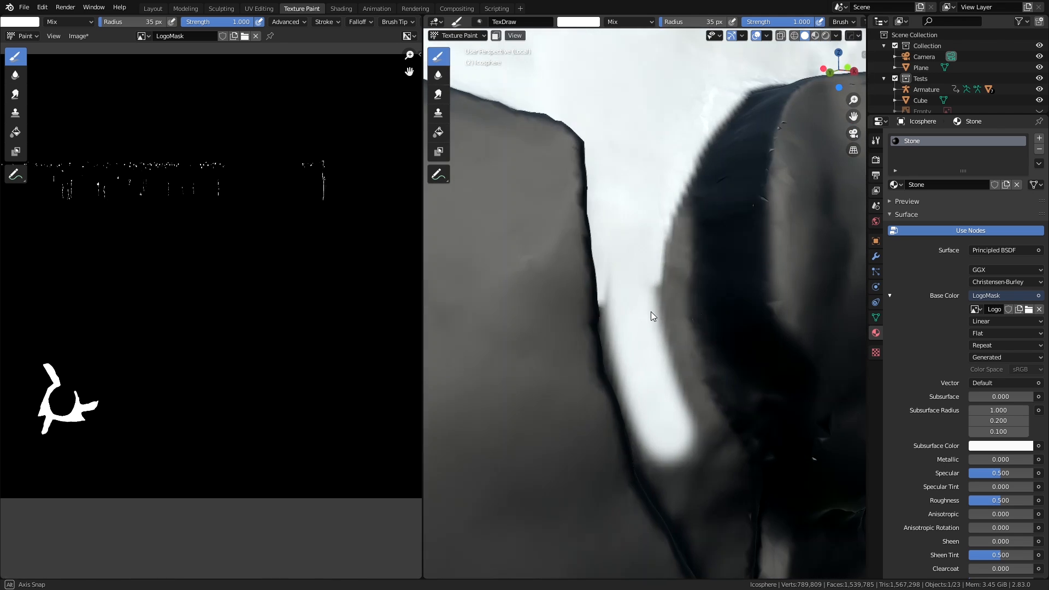
{"action": "scroll", "coordinate": [630, 297], "scroll_direction": "down", "scroll_amount": 8}
{"action": "scroll", "coordinate": [630, 297], "scroll_direction": "up", "scroll_amount": 8}
{"action": "left_click_drag", "start_coordinate": [639, 193], "coordinate": [738, 426]}
{"action": "middle_click_drag", "start_coordinate": [737, 426], "coordinate": [659, 306], "text": "shift"}
{"action": "left_click_drag", "start_coordinate": [659, 306], "coordinate": [659, 377]}
Paint white along the carved crack below the logo's lower arm and its side branch with an 18 px brush.
{"action": "scroll", "coordinate": [659, 376], "scroll_direction": "down", "scroll_amount": 4}
{"action": "scroll", "coordinate": [659, 377], "scroll_direction": "up", "scroll_amount": 6}
{"action": "left_click_drag", "start_coordinate": [667, 336], "coordinate": [675, 483]}
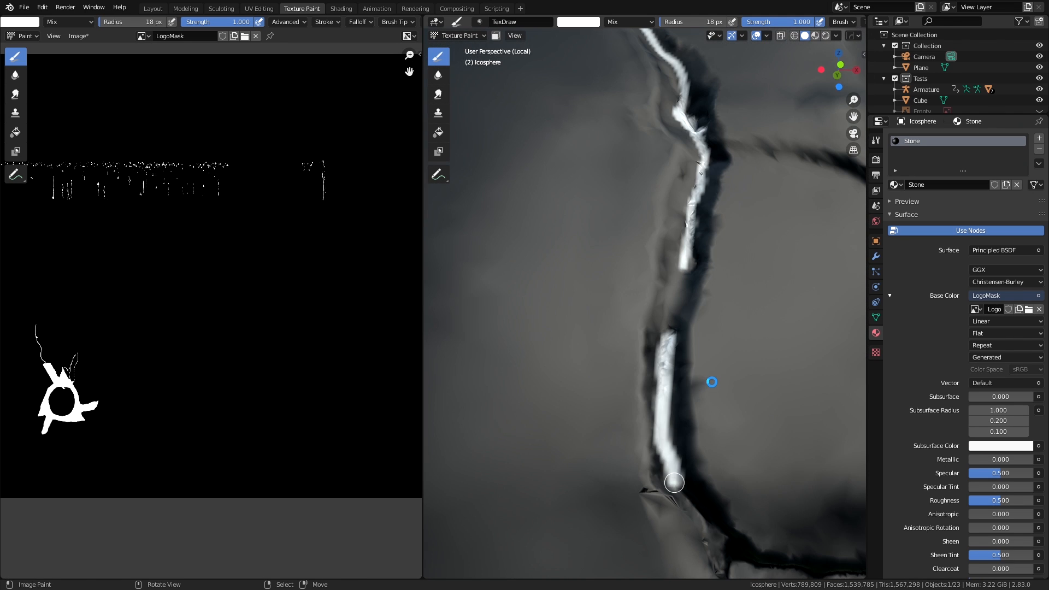
{"action": "middle_click_drag", "start_coordinate": [679, 366], "coordinate": [568, 181], "text": "shift"}
{"action": "left_click_drag", "start_coordinate": [525, 213], "coordinate": [578, 304]}
{"action": "middle_click_drag", "start_coordinate": [737, 371], "coordinate": [492, 279], "text": "shift"}
{"action": "left_click_drag", "start_coordinate": [475, 278], "coordinate": [699, 300]}
{"action": "middle_click_drag", "start_coordinate": [683, 306], "coordinate": [808, 126], "text": "shift"}
{"action": "left_click_drag", "start_coordinate": [628, 99], "coordinate": [639, 138]}
Reduce the brush radius to 4 px and paint the thin crack that continues downward from the side branch.
{"action": "scroll", "coordinate": [639, 136], "scroll_direction": "down", "scroll_amount": 3}
{"action": "middle_click_drag", "start_coordinate": [640, 137], "coordinate": [648, 143]}
{"action": "key", "text": "f"}
{"action": "left_click", "coordinate": [658, 213]}
{"action": "left_click_drag", "start_coordinate": [660, 217], "coordinate": [656, 341]}
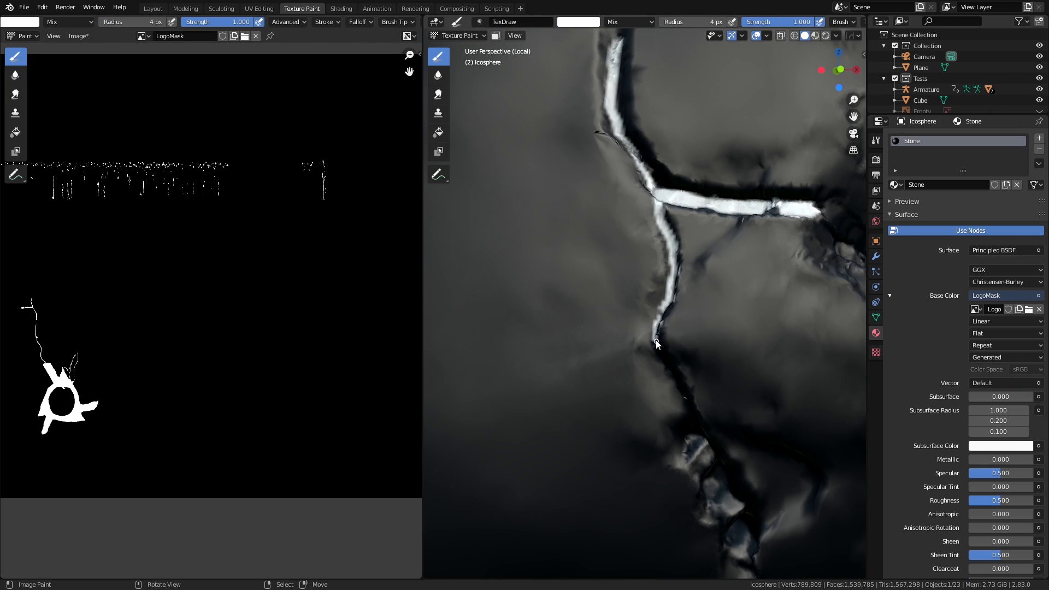
{"action": "scroll", "coordinate": [683, 377], "scroll_direction": "up", "scroll_amount": 3}
{"action": "middle_click_drag", "start_coordinate": [683, 377], "coordinate": [628, 273], "text": "shift"}
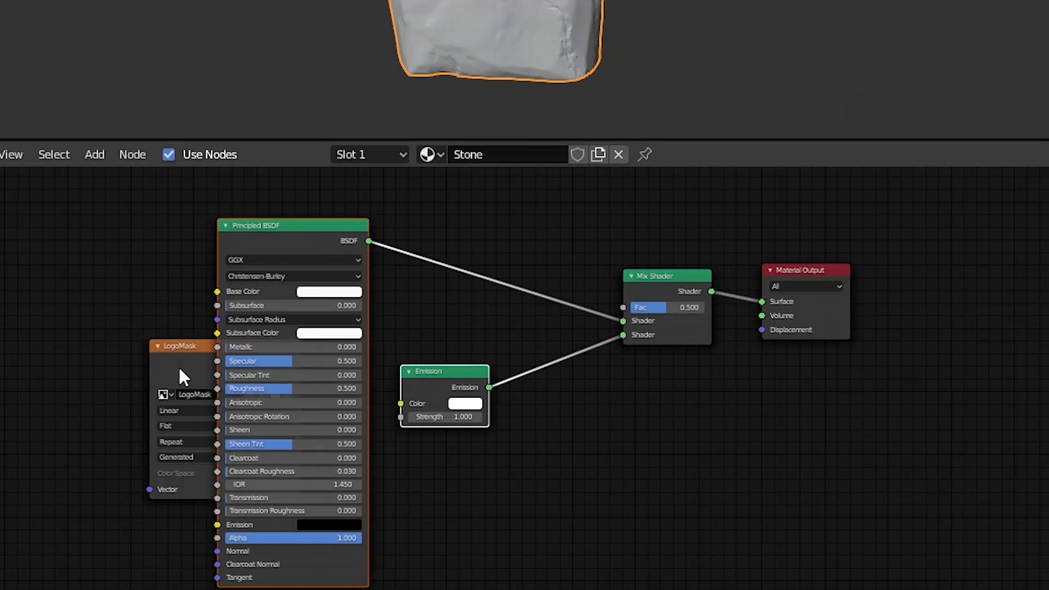
Connect the LogoMask colour to the Mix Shader's factor and set the Emission shader's colour to orange.
{"action": "left_click_drag", "start_coordinate": [183, 367], "coordinate": [244, 548]}
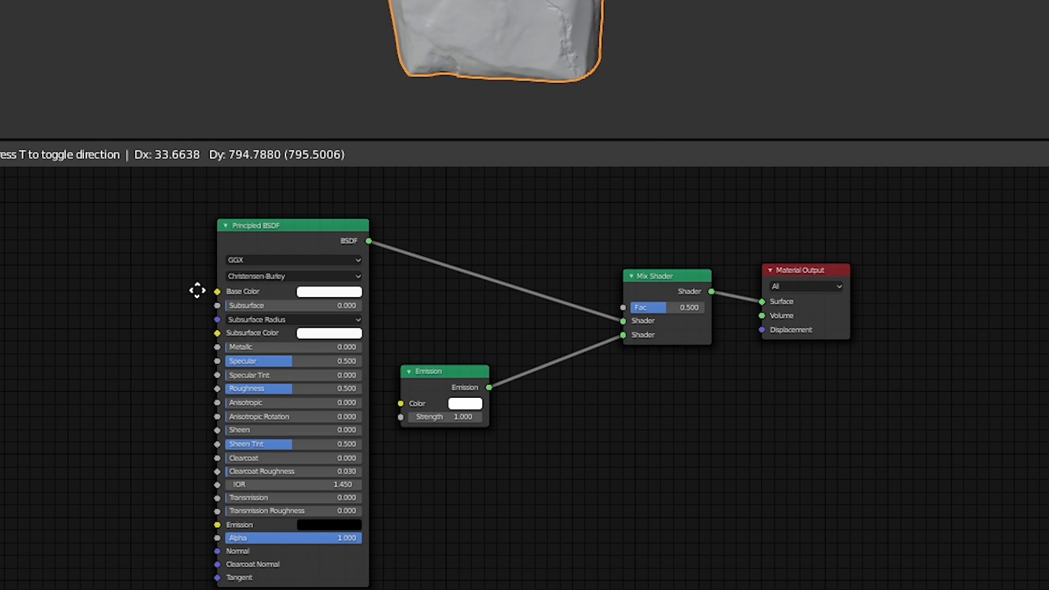
{"action": "left_click_drag", "start_coordinate": [23, 498], "coordinate": [285, 212]}
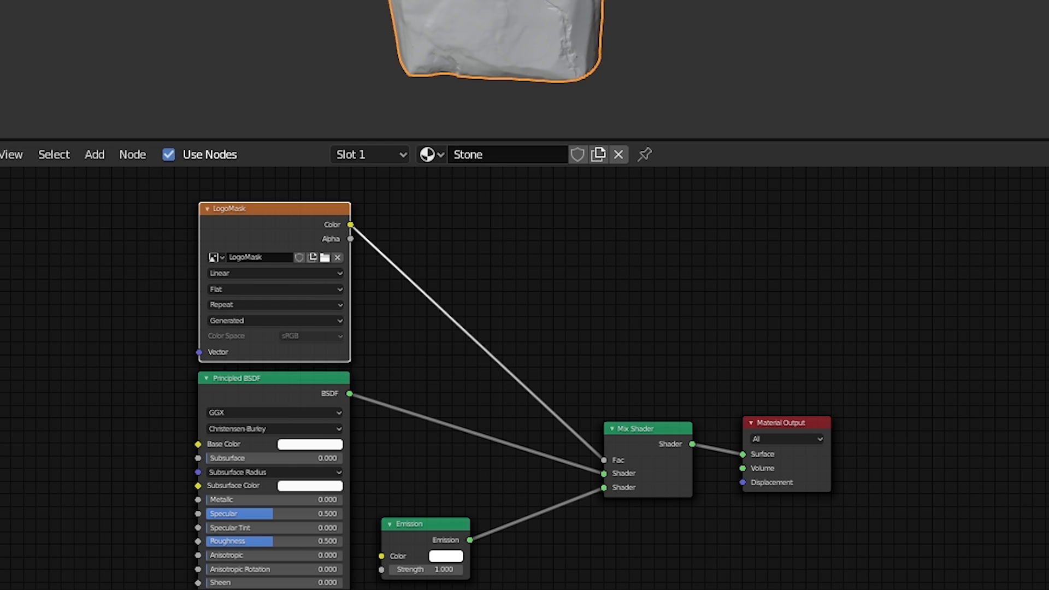
{"action": "scroll", "coordinate": [445, 560], "scroll_direction": "up", "scroll_amount": 3}
{"action": "middle_click_drag", "start_coordinate": [445, 560], "coordinate": [581, 427]}
{"action": "left_click", "coordinate": [581, 426]}
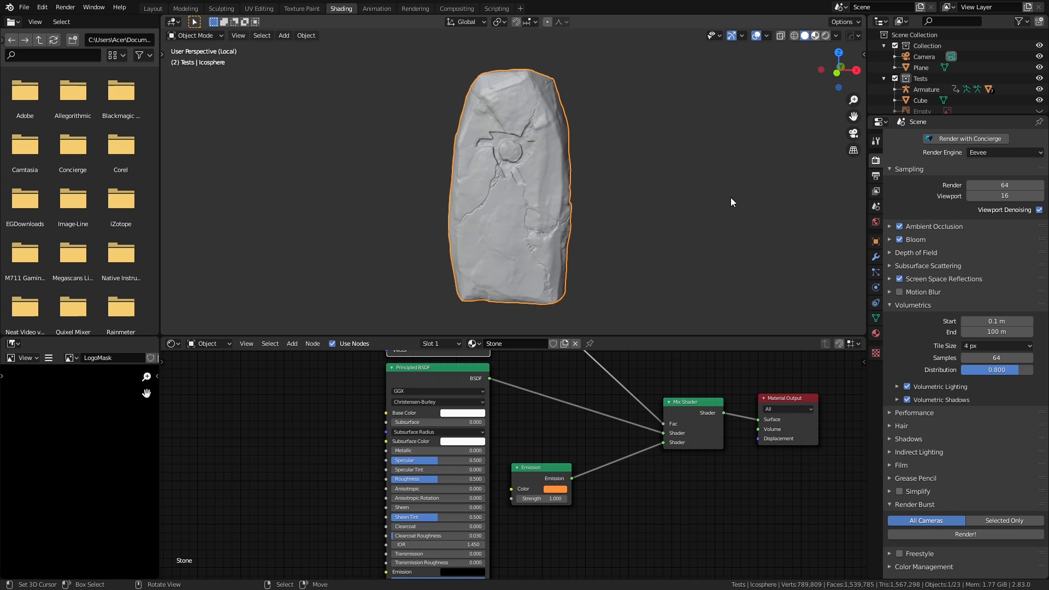
{"action": "key", "text": "z"}
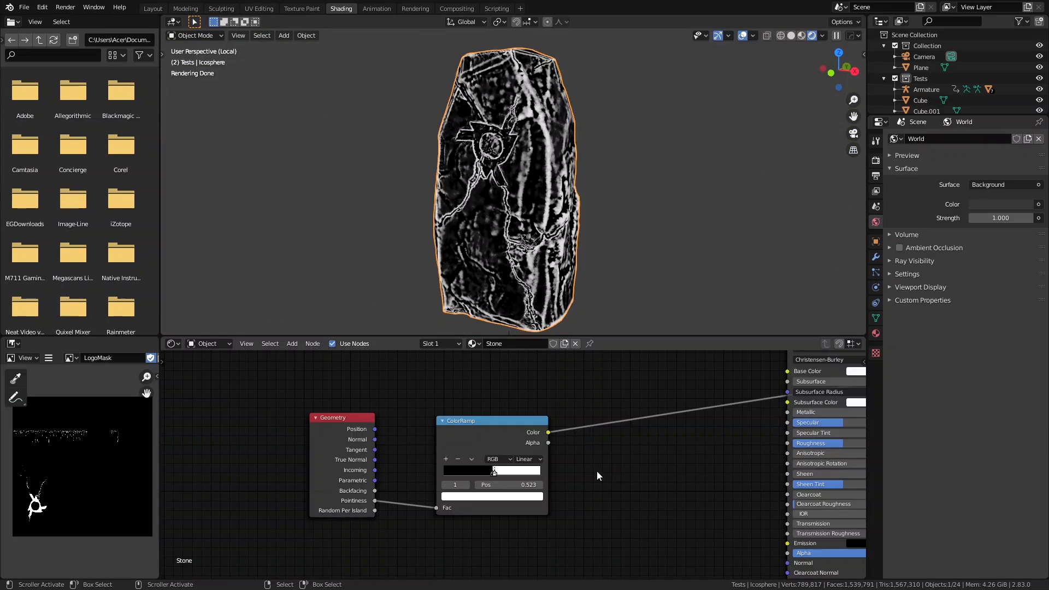
Set the black stop of the Stone material's pointiness ColorRamp to position 0.5015.
{"action": "scroll", "coordinate": [465, 513], "scroll_direction": "up", "scroll_amount": 3}
{"action": "left_click", "coordinate": [507, 444]}
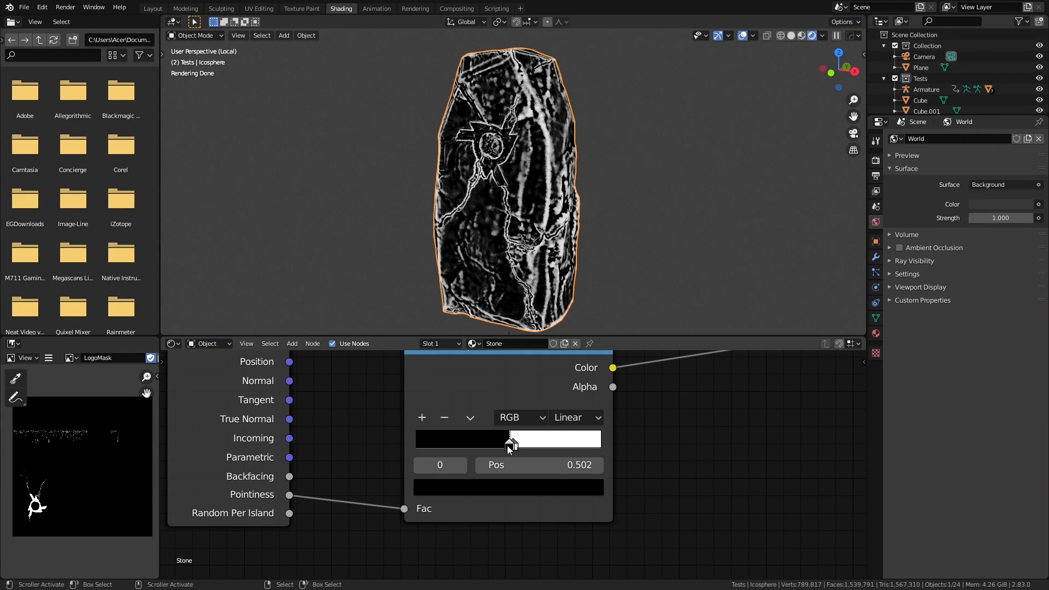
{"action": "left_click", "coordinate": [569, 465]}
{"action": "type", "text": "0.5015"}
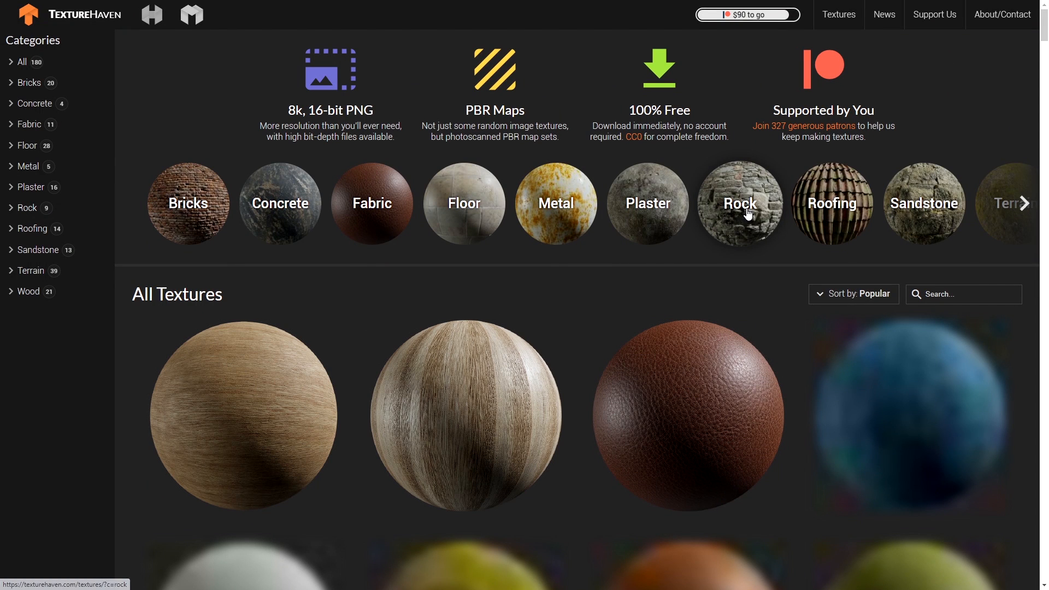
Open the Rock texture category on the Texture Haven website.
{"action": "left_click", "coordinate": [747, 213]}
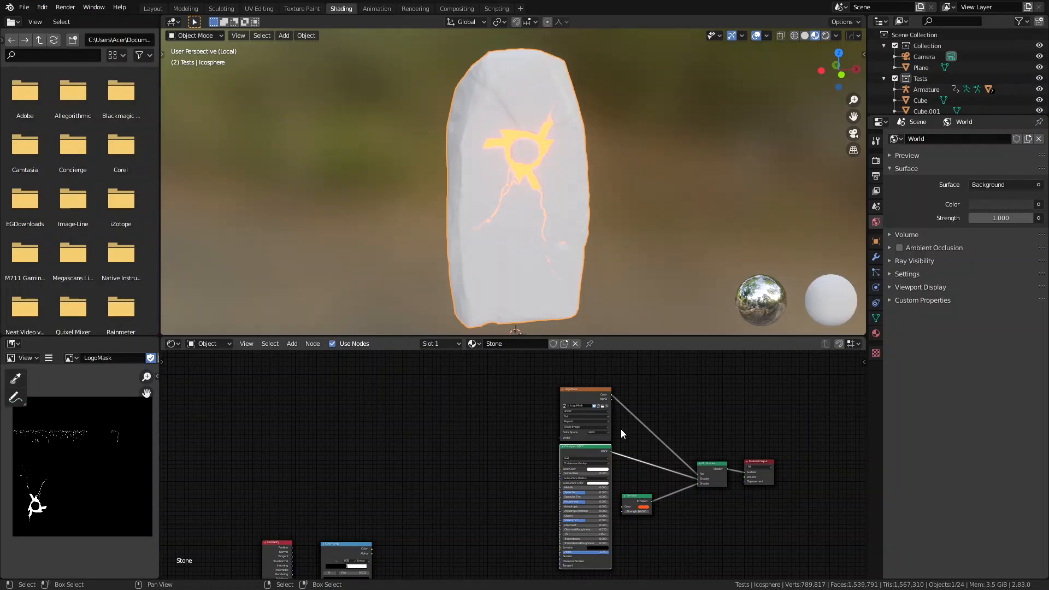
Load the Rock032 2K roughness, normal, color, displacement and occlusion maps onto the stone's Principled BSDF using Principled Texture Setup.
{"action": "scroll", "coordinate": [621, 428], "scroll_direction": "up", "scroll_amount": 3}
{"action": "key", "text": "ctrl+shift+t"}
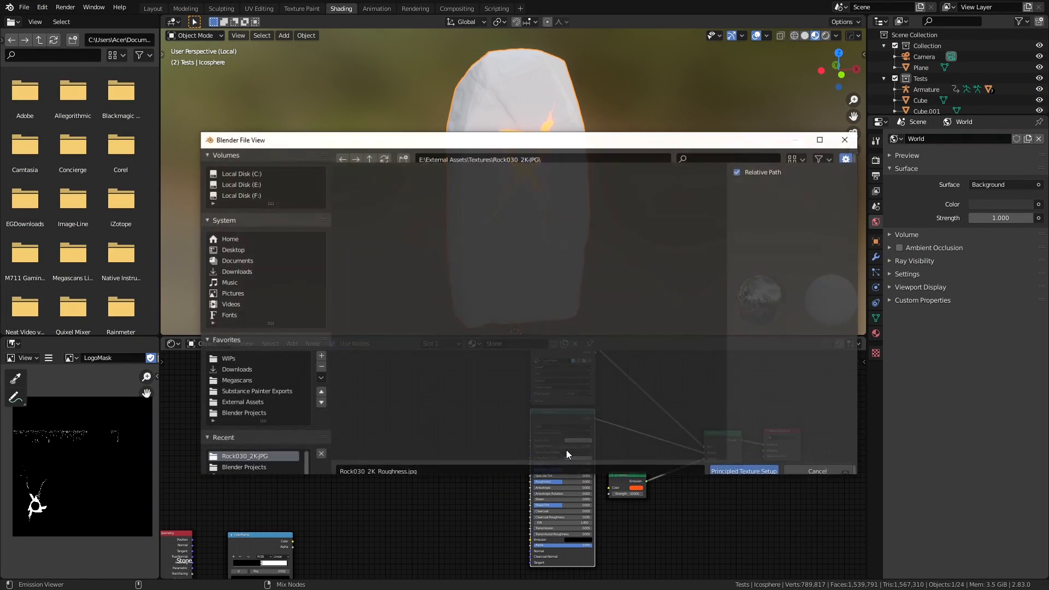
{"action": "left_click", "coordinate": [369, 159]}
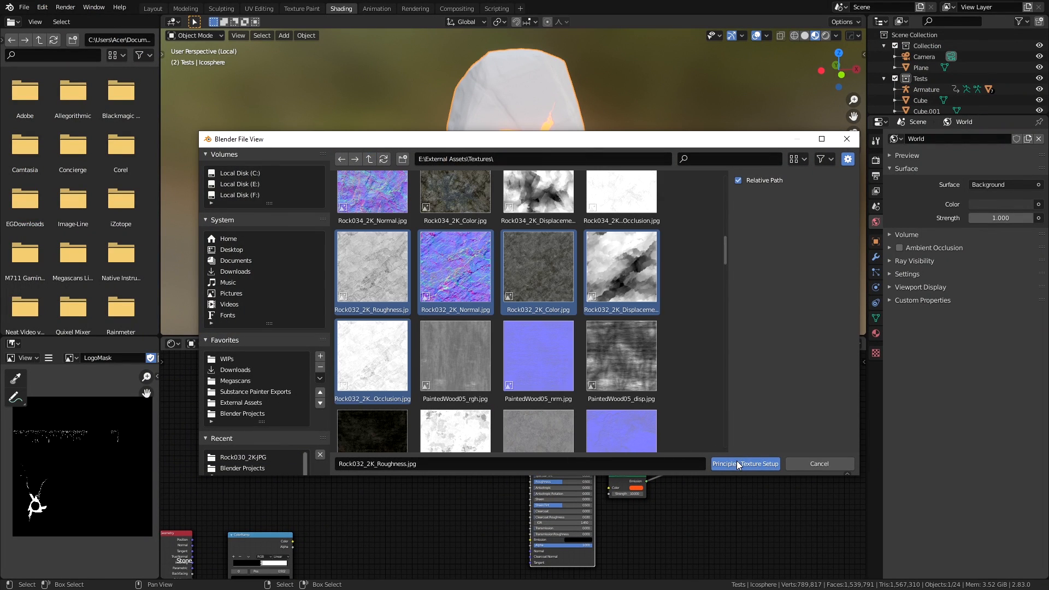
{"action": "left_click", "coordinate": [736, 463]}
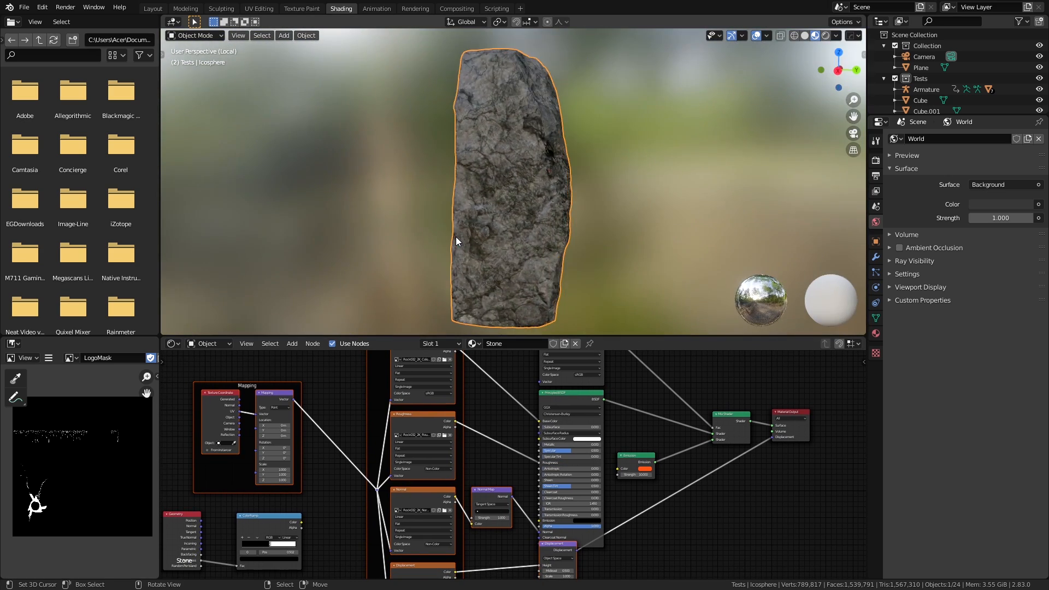
{"action": "middle_click_drag", "start_coordinate": [455, 237], "coordinate": [638, 291]}
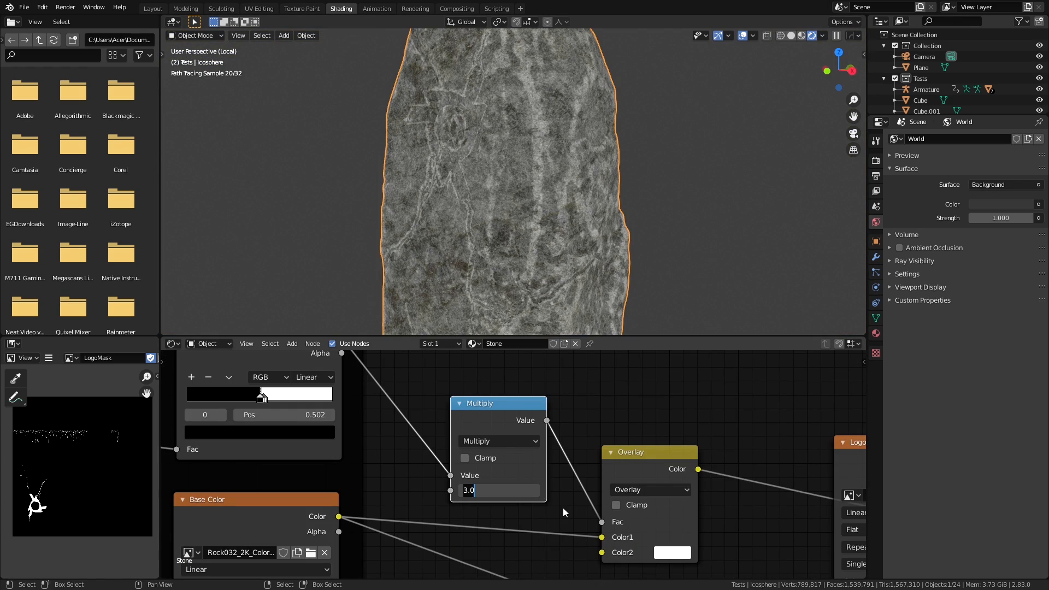
Set the Multiply node feeding the Overlay factor to 2 and check the edge highlights around the stone.
{"action": "key", "text": "Escape"}
{"action": "scroll", "coordinate": [502, 257], "scroll_direction": "down", "scroll_amount": 4}
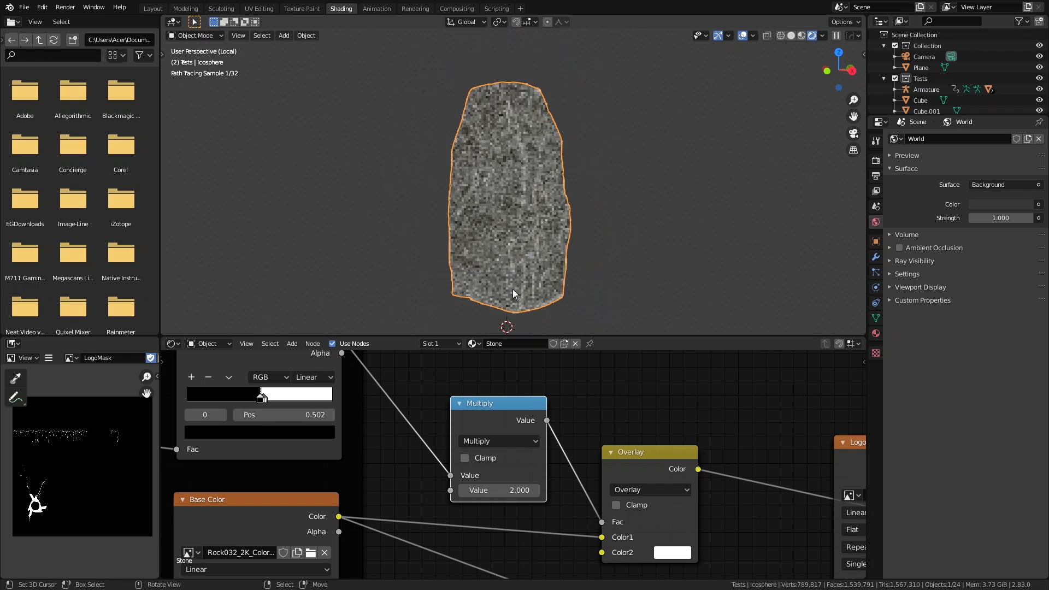
{"action": "middle_click_drag", "start_coordinate": [512, 290], "coordinate": [603, 289]}
{"action": "middle_click_drag", "start_coordinate": [543, 254], "coordinate": [560, 267]}
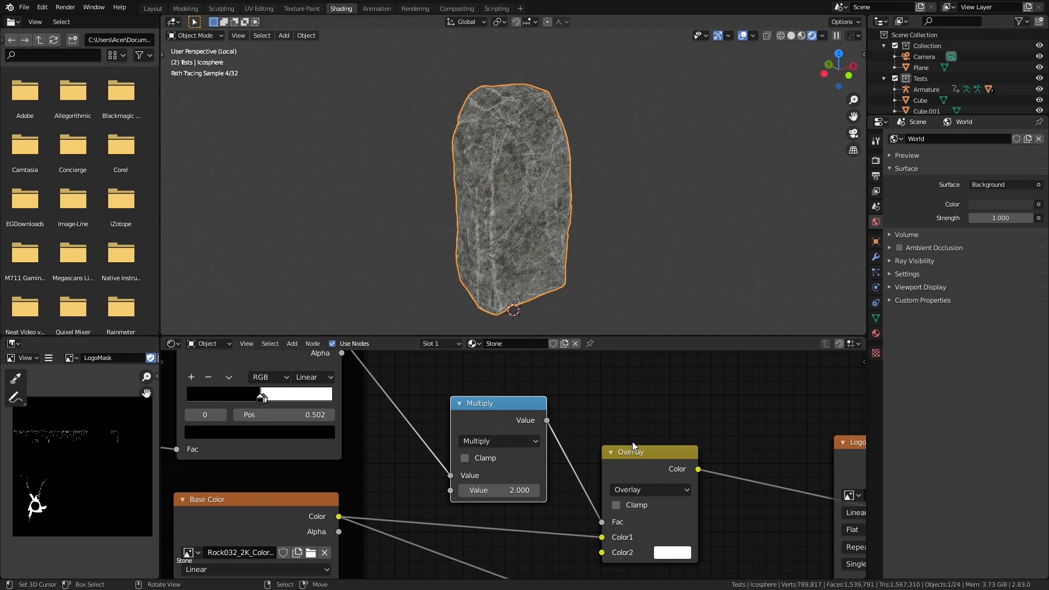
{"action": "middle_click_drag", "start_coordinate": [633, 447], "coordinate": [447, 415]}
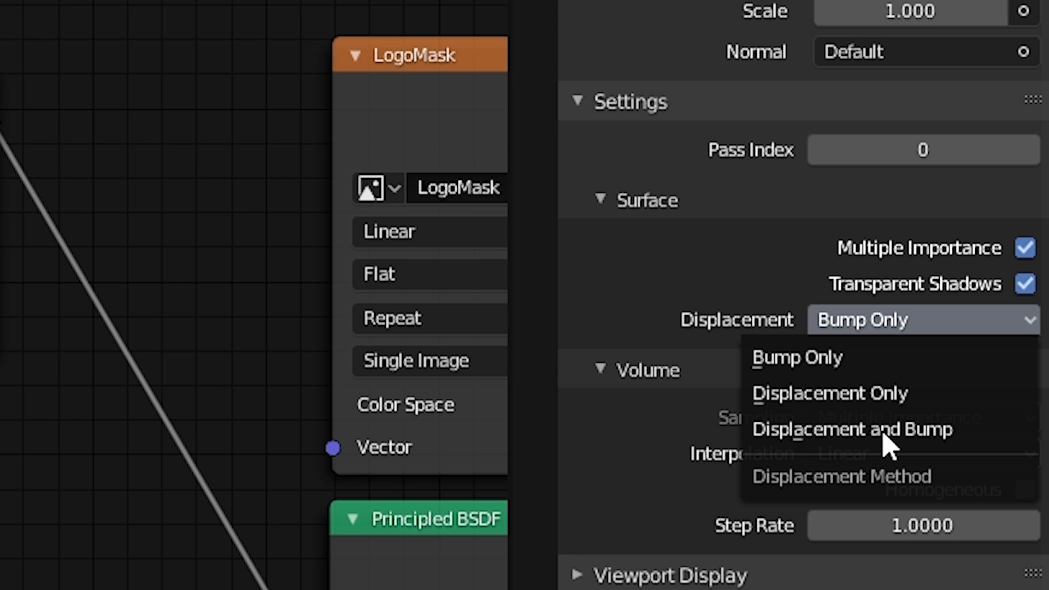
Set the Stone material's displacement method to Displacement and Bump and review its Displacement node.
{"action": "left_click", "coordinate": [839, 429]}
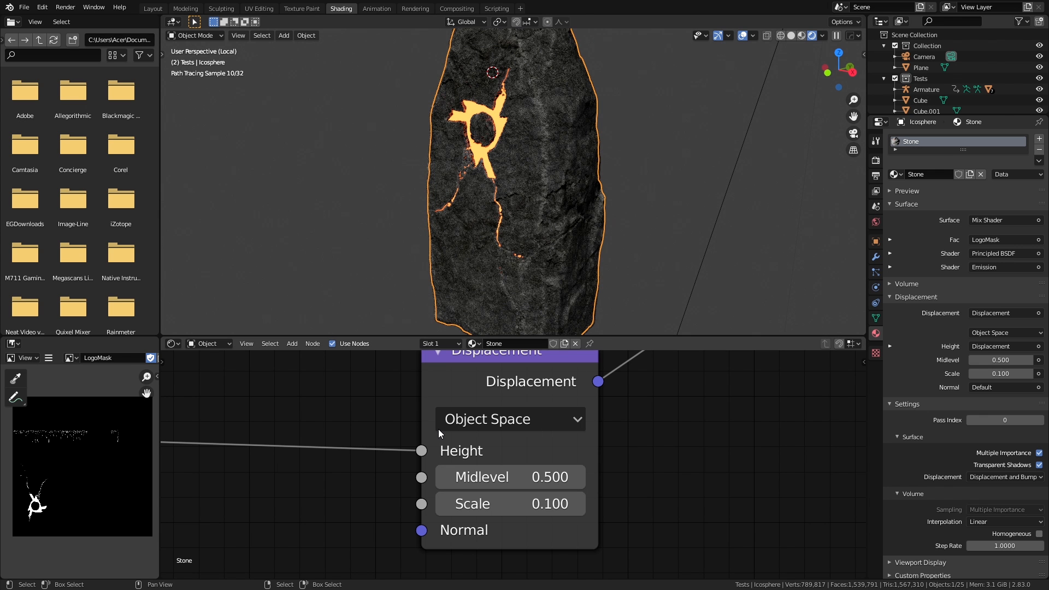
{"action": "scroll", "coordinate": [438, 420], "scroll_direction": "down", "scroll_amount": 6}
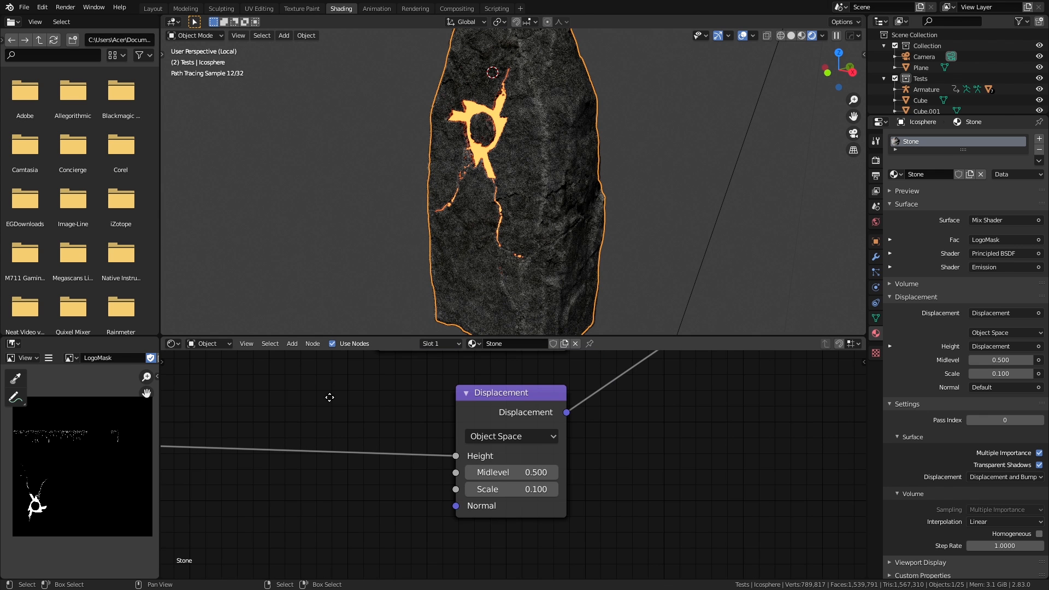
{"action": "middle_click_drag", "start_coordinate": [330, 398], "coordinate": [632, 519]}
{"action": "scroll", "coordinate": [480, 428], "scroll_direction": "down", "scroll_amount": 2}
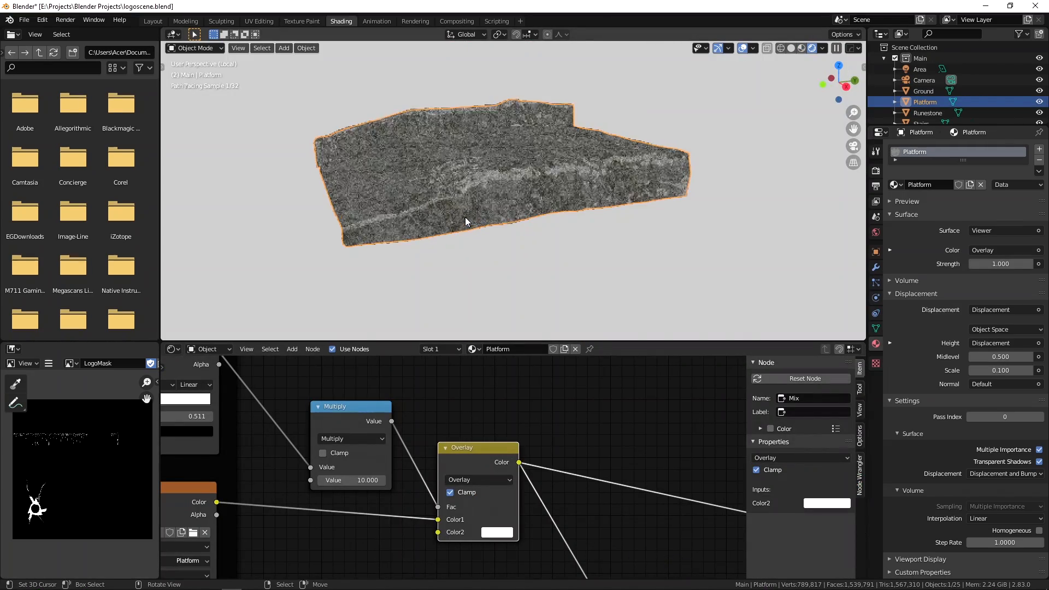
Fine-tune the black stop of the Platform material's inverted pointiness ColorRamp and preview the colour Multiply node's output.
{"action": "middle_click_drag", "start_coordinate": [466, 218], "coordinate": [529, 237]}
{"action": "middle_click_drag", "start_coordinate": [470, 468], "coordinate": [494, 480]}
{"action": "middle_click_drag", "start_coordinate": [445, 218], "coordinate": [508, 252]}
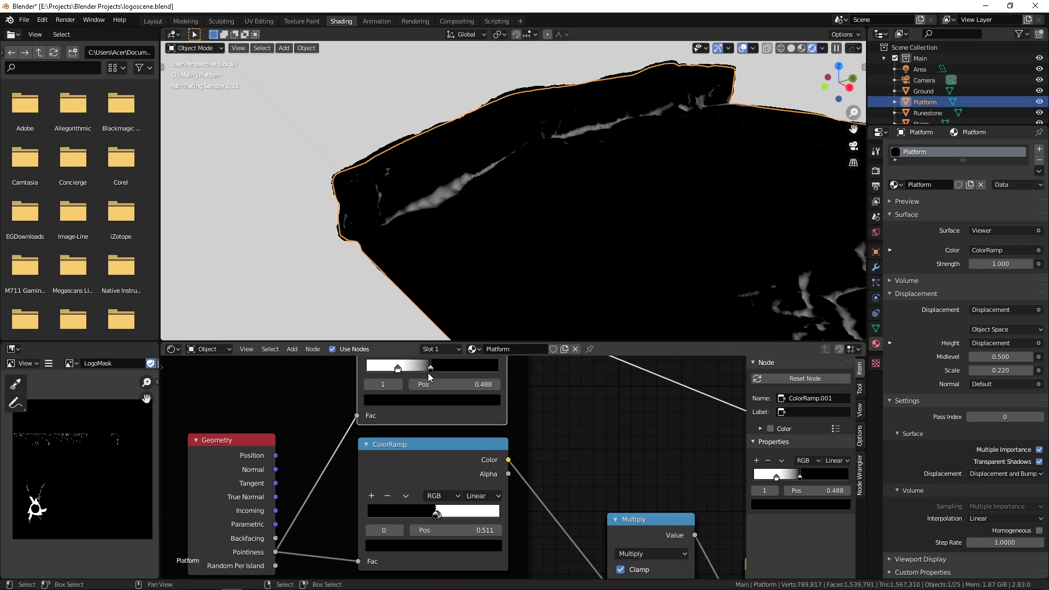
{"action": "left_click_drag", "start_coordinate": [430, 376], "coordinate": [431, 376]}
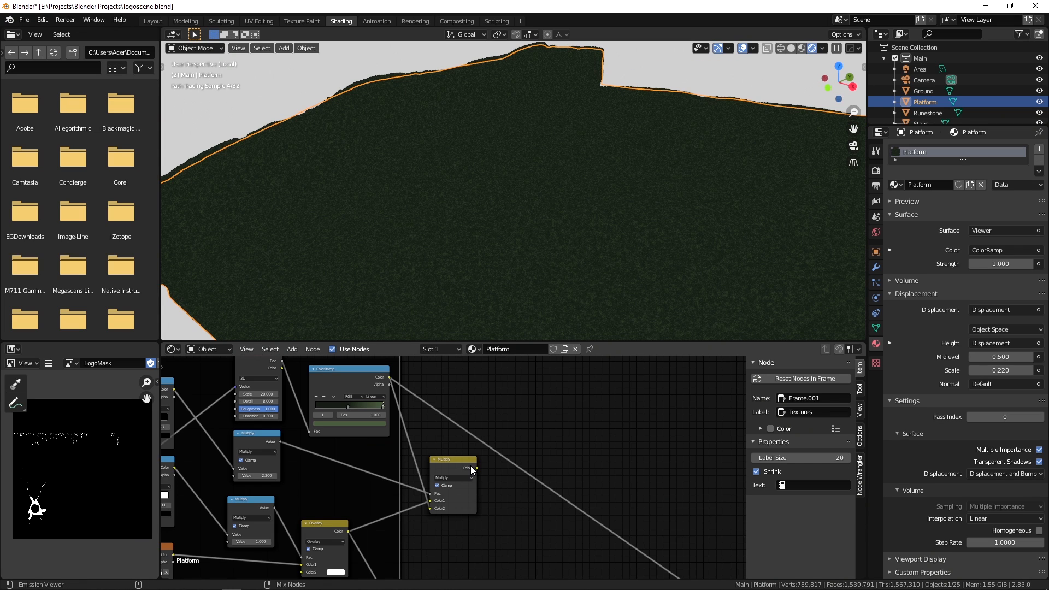
{"action": "left_click", "coordinate": [470, 465]}
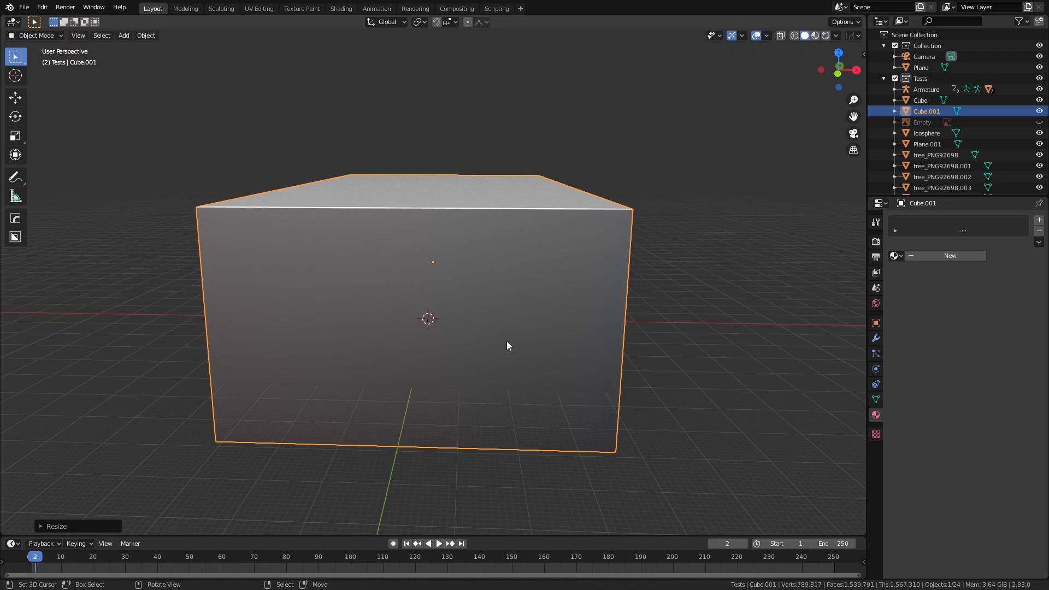
Create a new material for the large box enclosing the scene and name it Vol.
{"action": "middle_click_drag", "start_coordinate": [506, 341], "coordinate": [504, 339]}
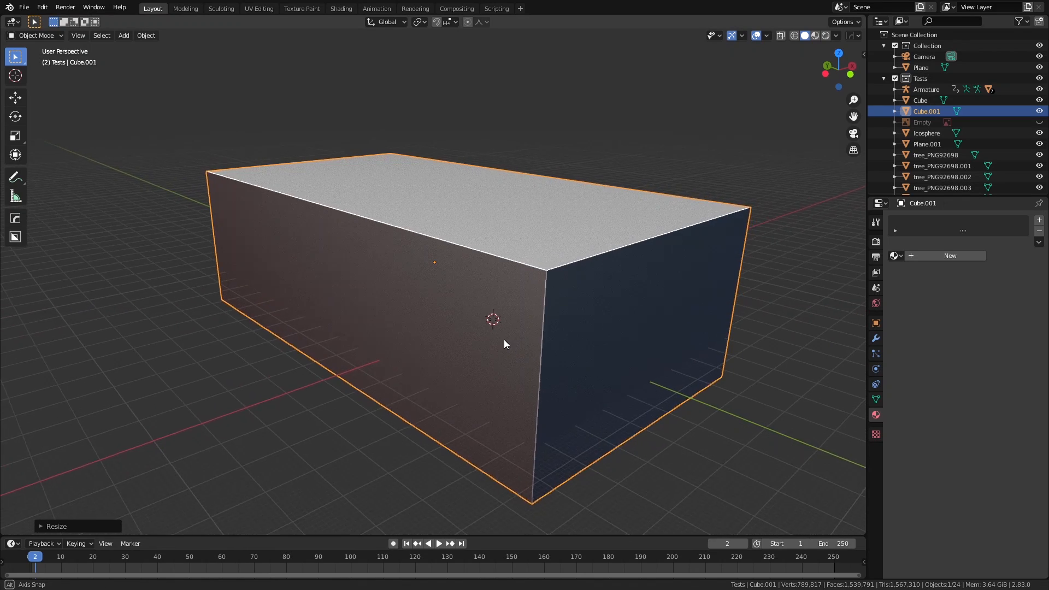
{"action": "left_click", "coordinate": [932, 257]}
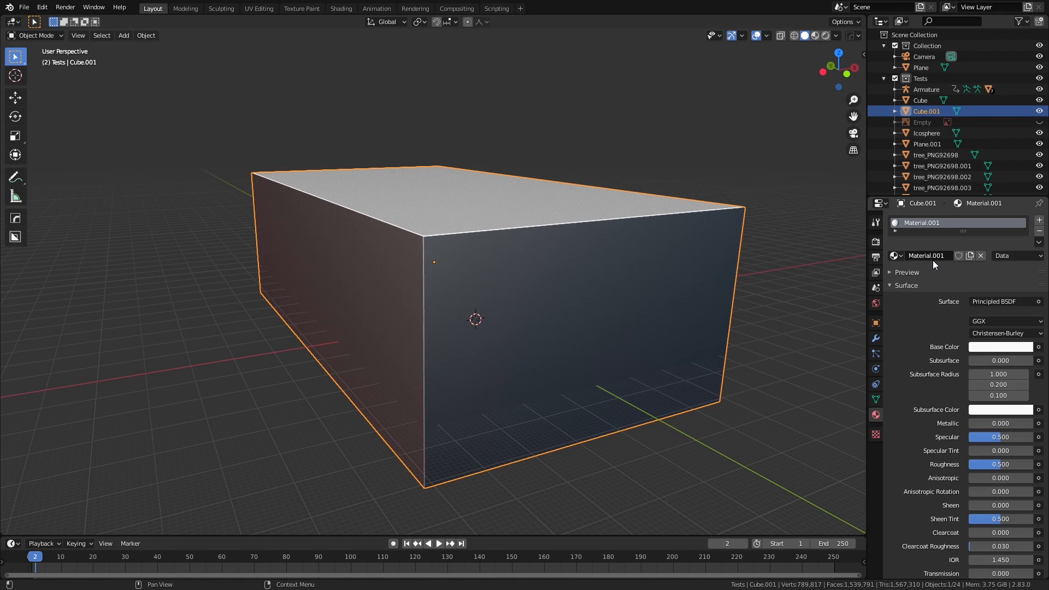
{"action": "left_click", "coordinate": [933, 258]}
{"action": "key", "text": "Return"}
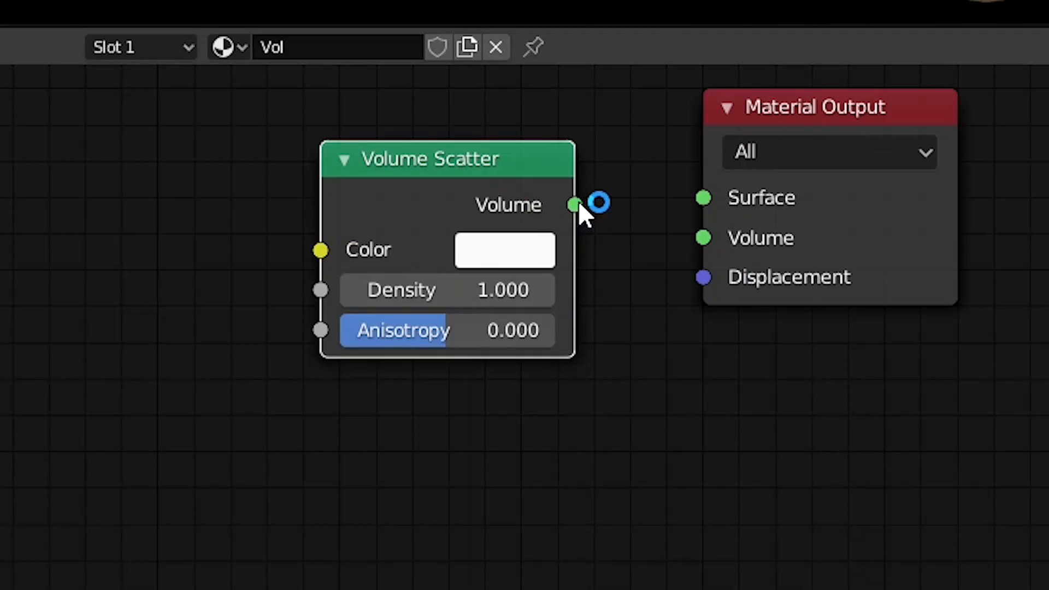
Connect the Volume Scatter node to the Volume input of the Vol material's output.
{"action": "left_click_drag", "start_coordinate": [575, 205], "coordinate": [722, 239]}
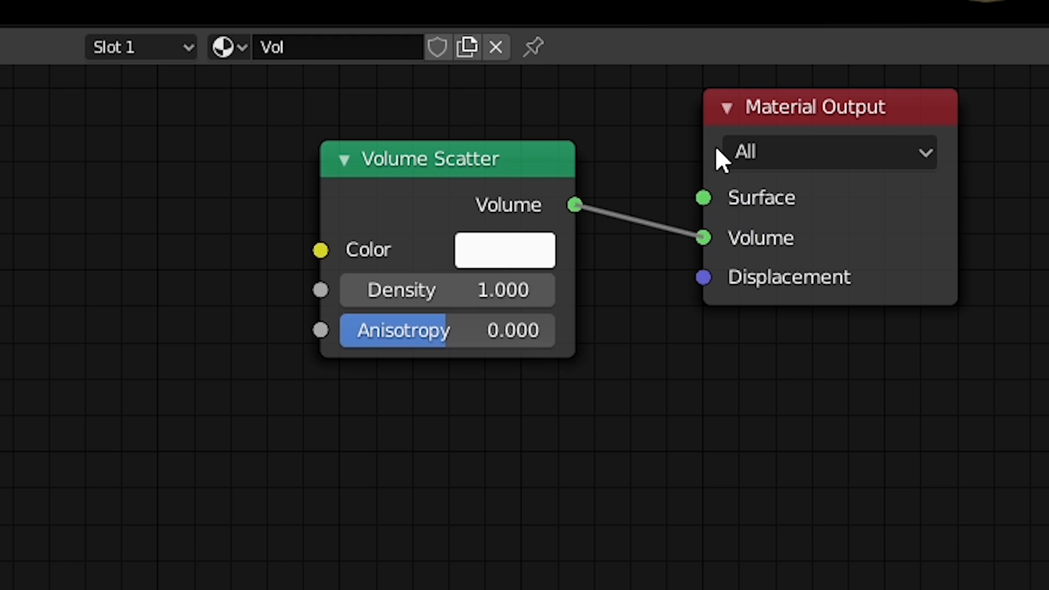
{"action": "scroll", "coordinate": [584, 358], "scroll_direction": "up", "scroll_amount": 2}
{"action": "middle_click_drag", "start_coordinate": [639, 368], "coordinate": [510, 415]}
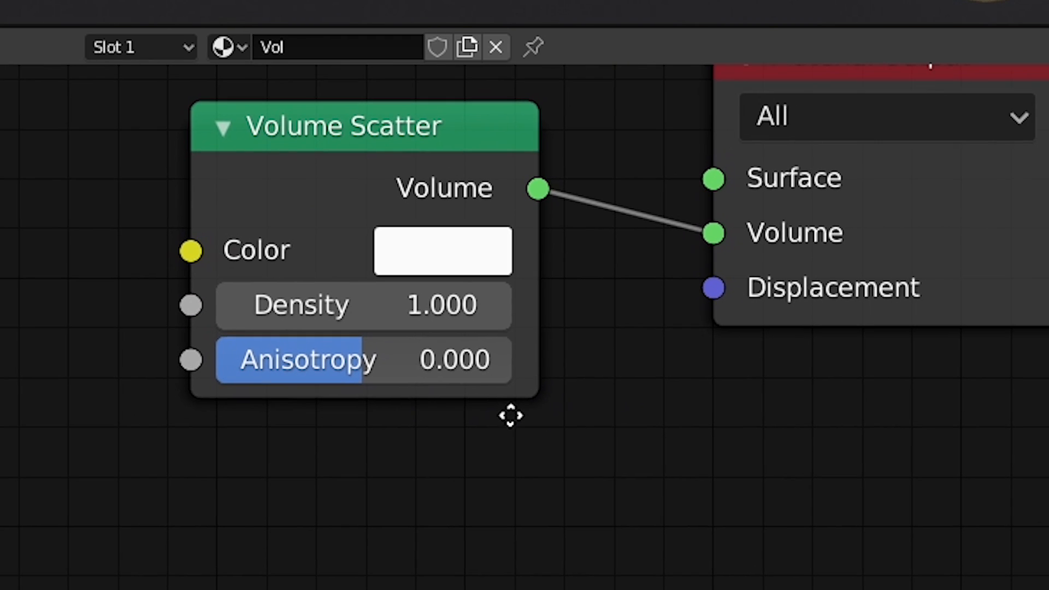
Lower the Volume Scatter density in stages, trying 0.5, 0.2 and 0.1.
{"action": "left_click", "coordinate": [391, 302]}
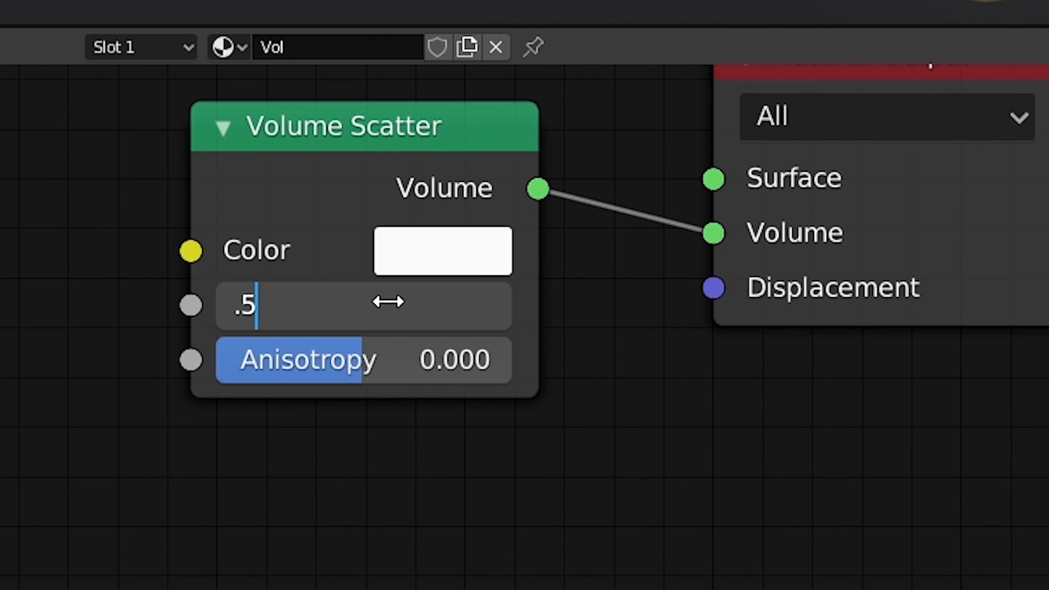
{"action": "type", "text": ".5"}
{"action": "key", "text": "Return"}
{"action": "left_click", "coordinate": [391, 302]}
{"action": "type", "text": ".2"}
{"action": "key", "text": "Return"}
{"action": "left_click", "coordinate": [391, 303]}
{"action": "key", "text": "Return"}
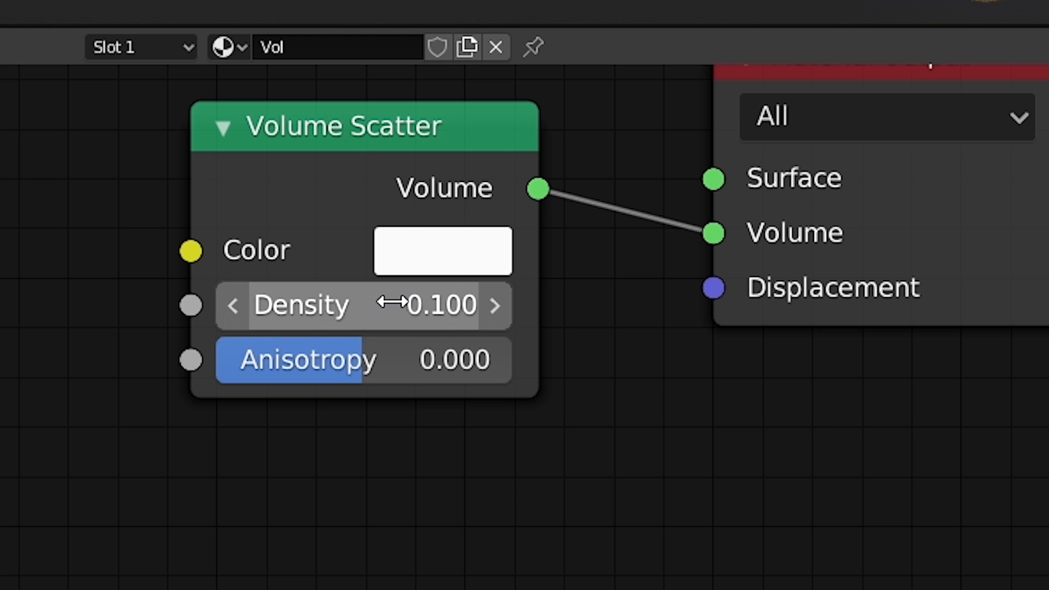
{"action": "left_click", "coordinate": [391, 302]}
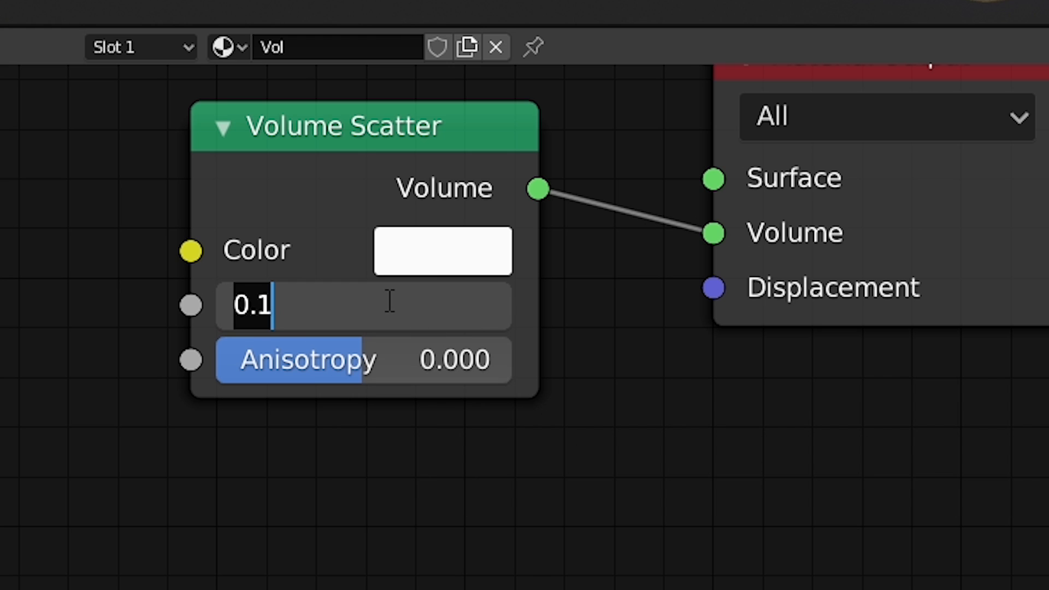
{"action": "key", "text": "Return"}
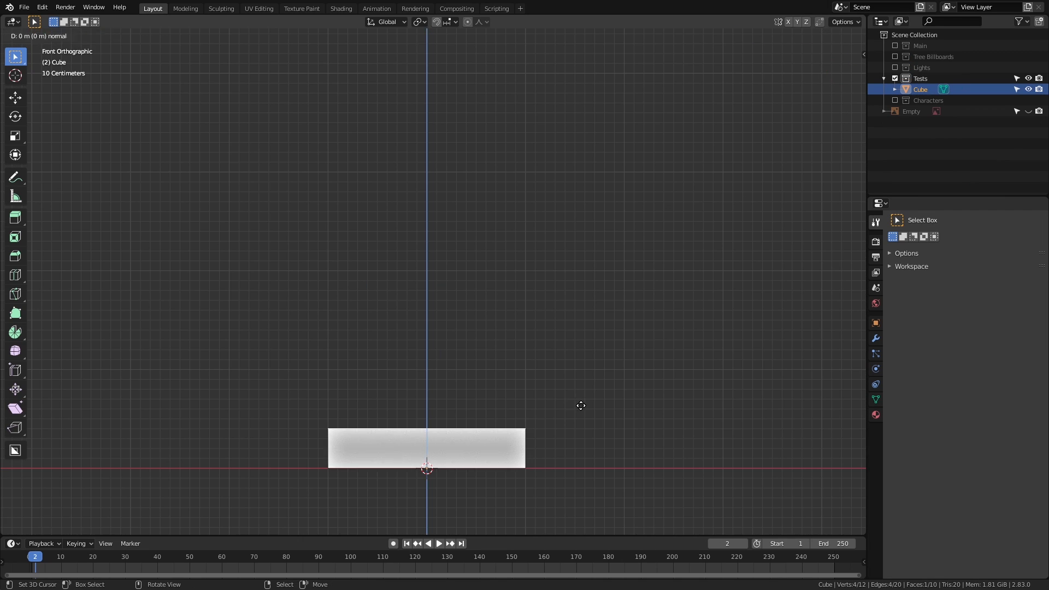
Shape the shrine lantern's tapered tiers by repeatedly extruding and scaling the cube's top face, and change the transform orientation for the waist edges.
{"action": "key", "text": "e"}
{"action": "key", "text": "s"}
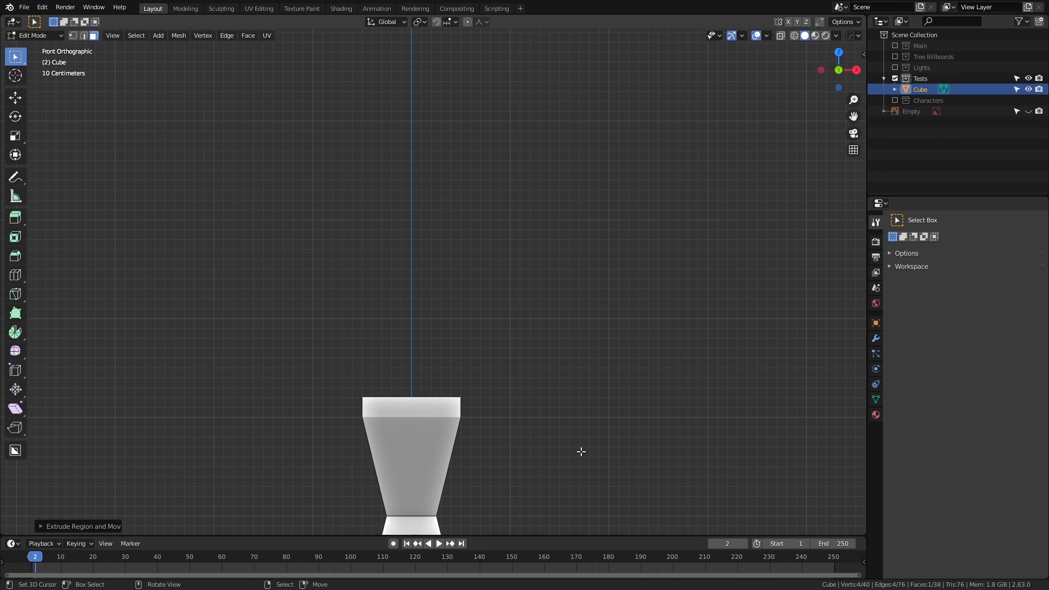
{"action": "key", "text": "e"}
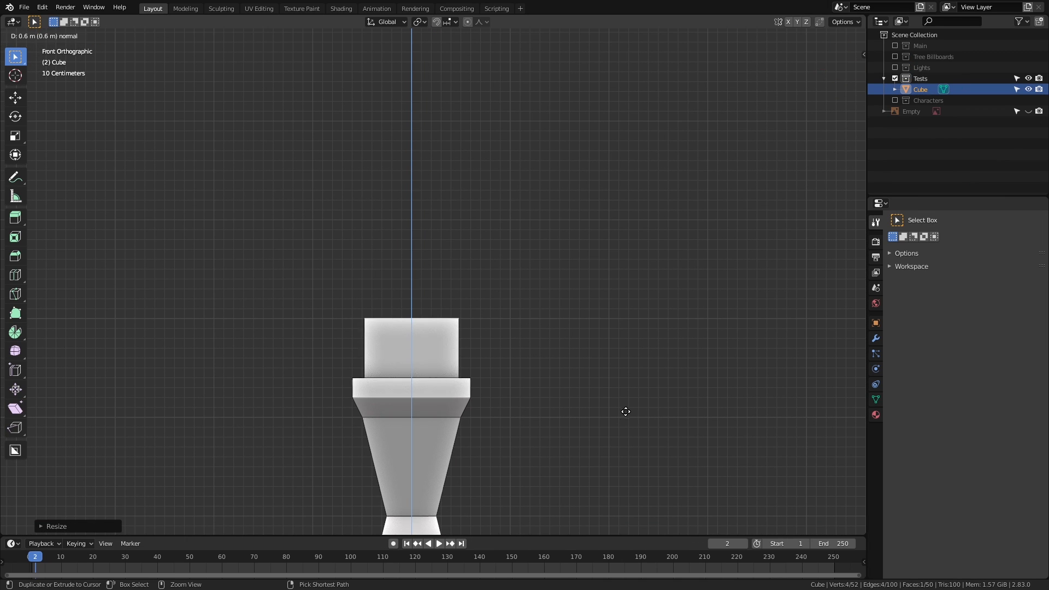
{"action": "left_click", "coordinate": [622, 412]}
{"action": "key", "text": "e"}
{"action": "key", "text": "s"}
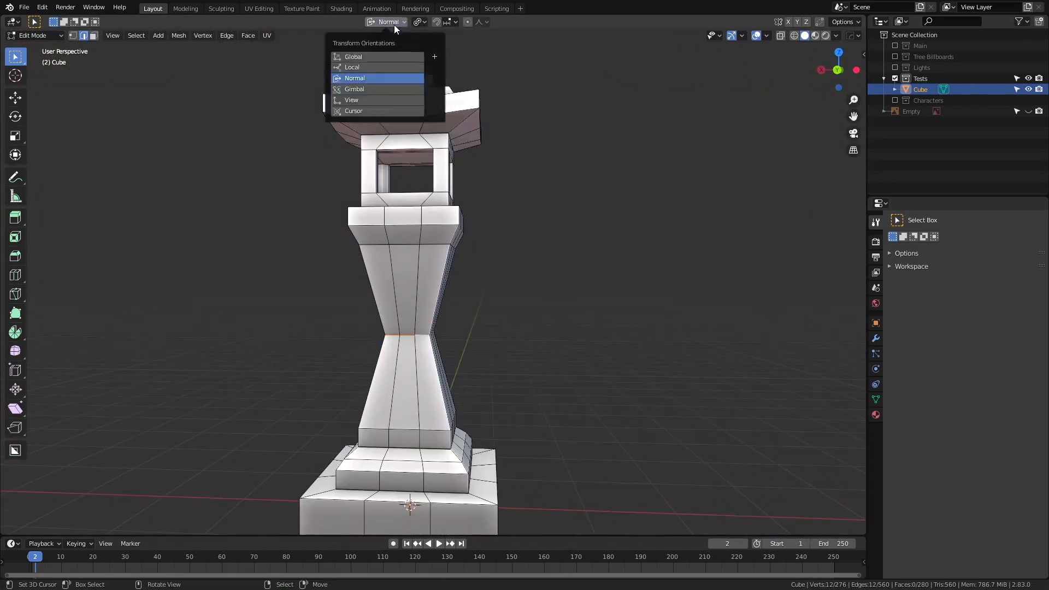
{"action": "left_click", "coordinate": [382, 48]}
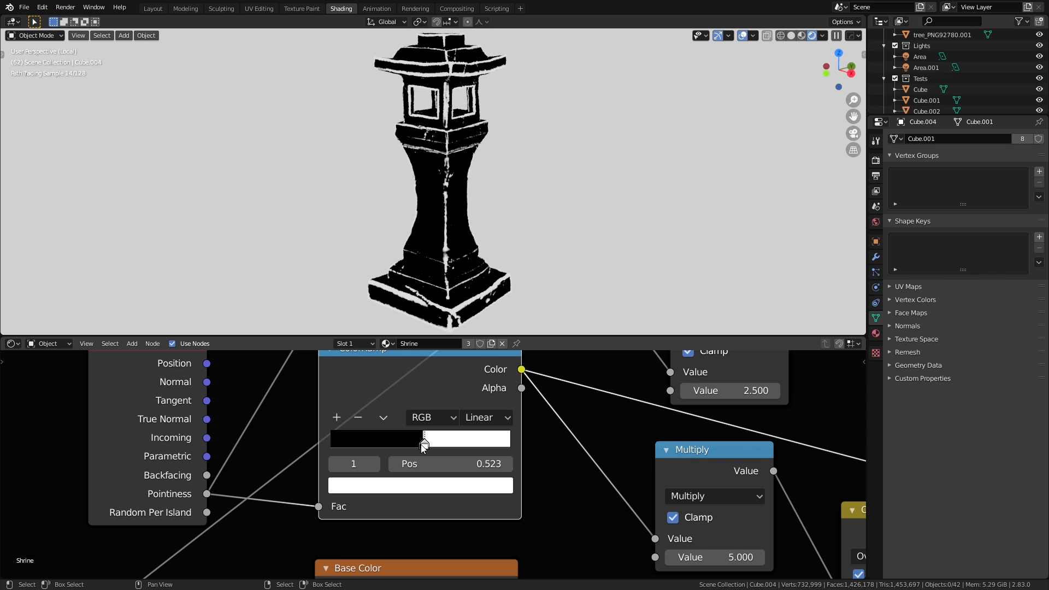
Fine-tune the white stop of the Shrine material's pointiness ColorRamp.
{"action": "left_click_drag", "start_coordinate": [415, 443], "coordinate": [415, 445]}
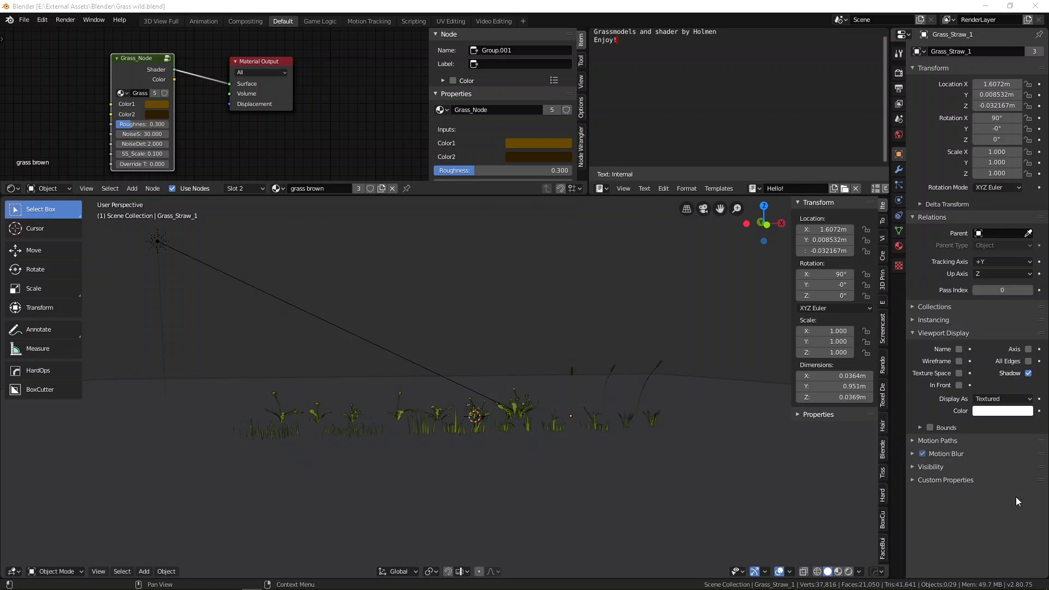
Examine the grass and weed models in the Grass wild file.
{"action": "middle_click_drag", "start_coordinate": [536, 425], "coordinate": [710, 391]}
{"action": "scroll", "coordinate": [493, 418], "scroll_direction": "up", "scroll_amount": 3}
{"action": "middle_click_drag", "start_coordinate": [494, 417], "coordinate": [474, 382], "text": "shift"}
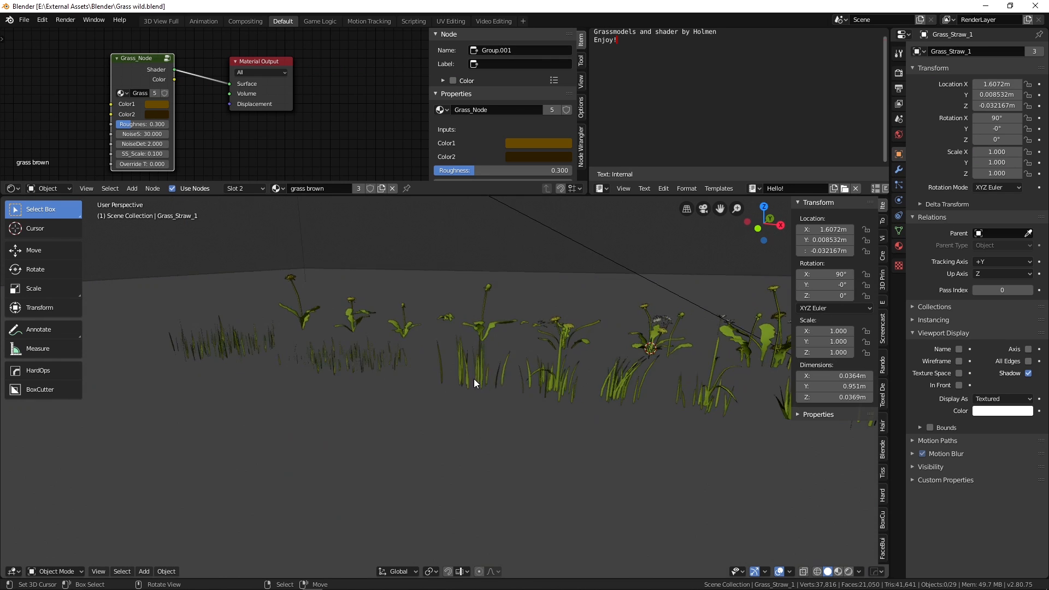
{"action": "scroll", "coordinate": [541, 408], "scroll_direction": "up", "scroll_amount": 3}
{"action": "scroll", "coordinate": [370, 392], "scroll_direction": "down", "scroll_amount": 4}
{"action": "middle_click_drag", "start_coordinate": [369, 392], "coordinate": [542, 423]}
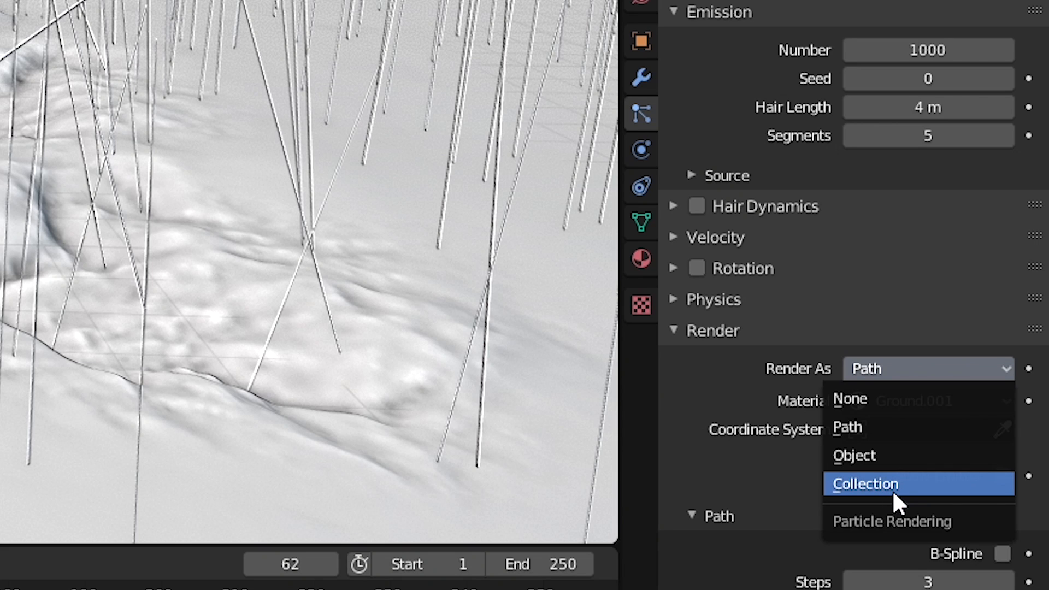
Set the ground's hair particles to render as Collection and open the instance collection choice.
{"action": "left_click", "coordinate": [893, 489]}
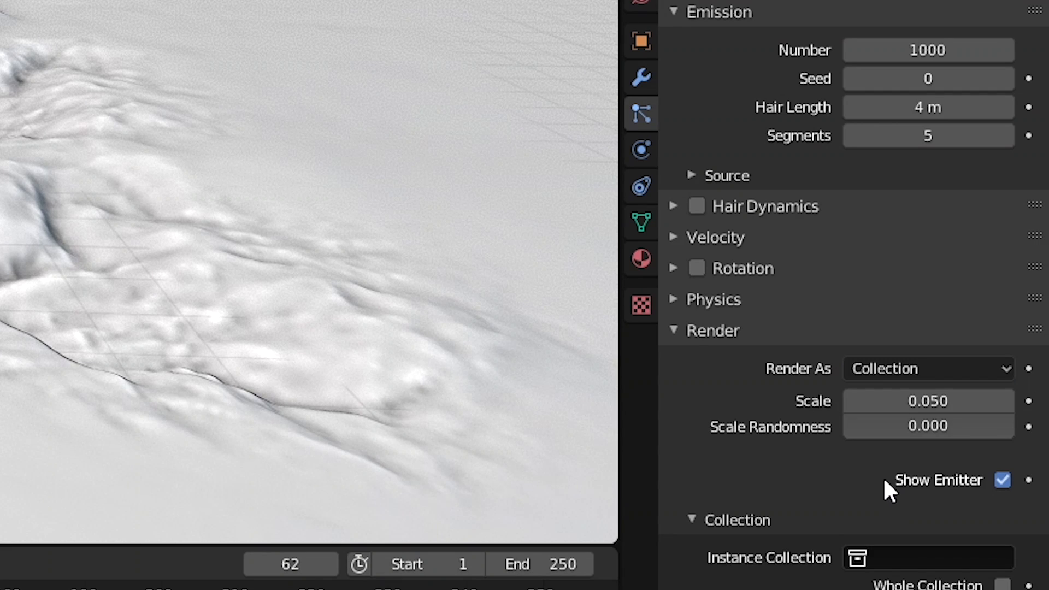
{"action": "scroll", "coordinate": [883, 476], "scroll_direction": "down", "scroll_amount": 5}
{"action": "left_click", "coordinate": [928, 403]}
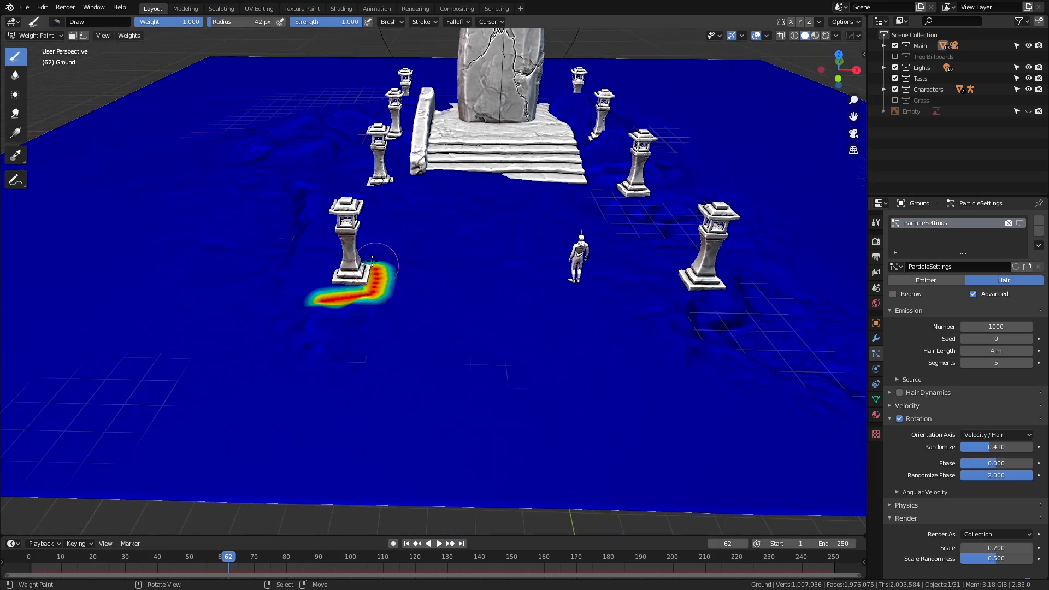
Paint grass weight on the ground around the front lanterns and assign the Grass vertex group to the particle density.
{"action": "left_click_drag", "start_coordinate": [726, 273], "coordinate": [757, 277]}
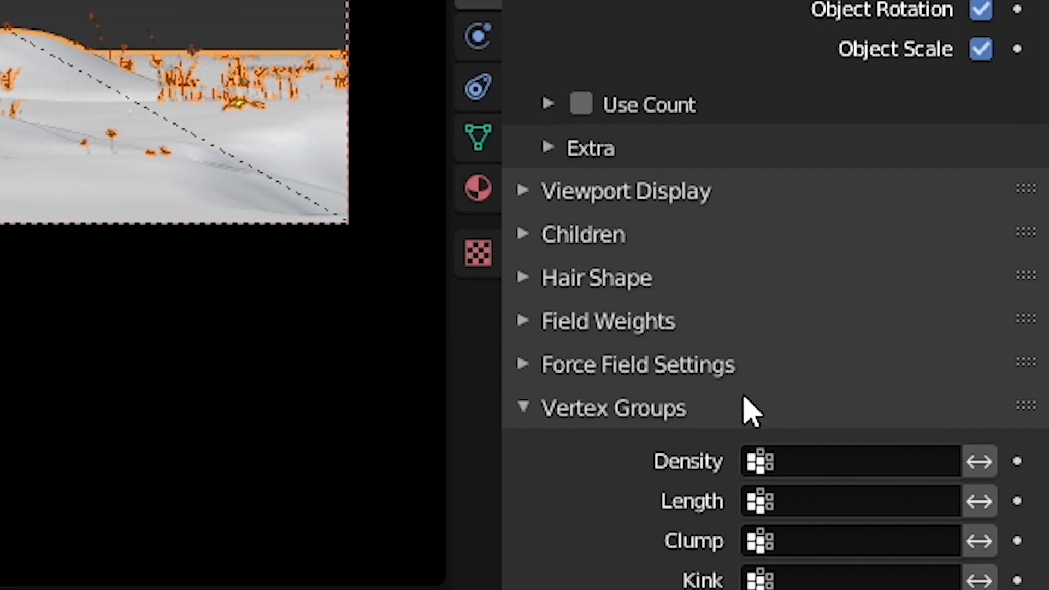
{"action": "left_click", "coordinate": [820, 461]}
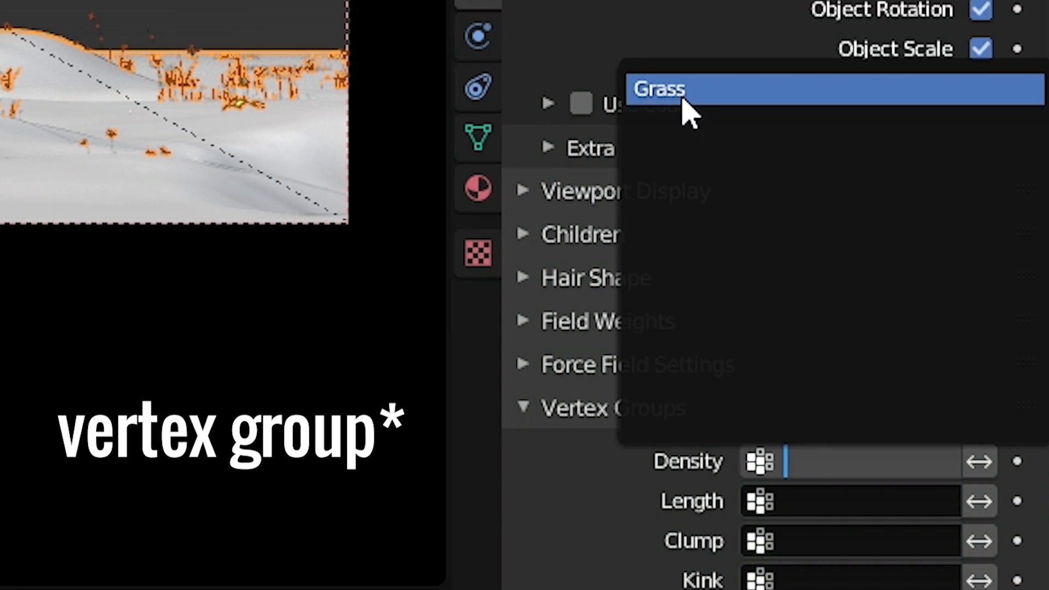
{"action": "left_click", "coordinate": [660, 89]}
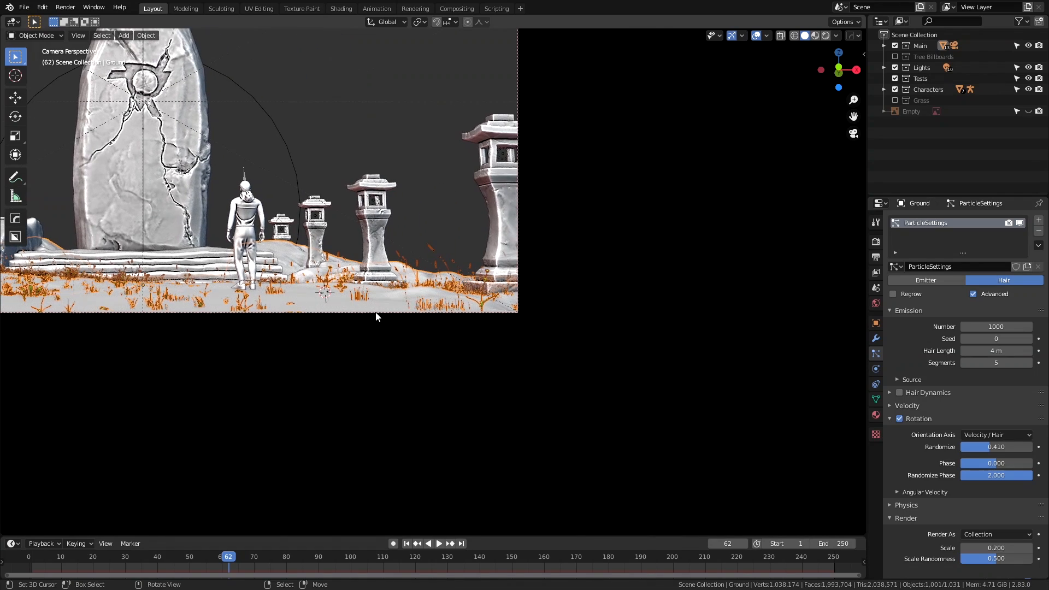
Check the grass distribution across the whole camera view and open the interaction mode choices.
{"action": "scroll", "coordinate": [381, 317], "scroll_direction": "down", "scroll_amount": 1}
{"action": "middle_click_drag", "start_coordinate": [360, 309], "coordinate": [550, 327], "text": "shift"}
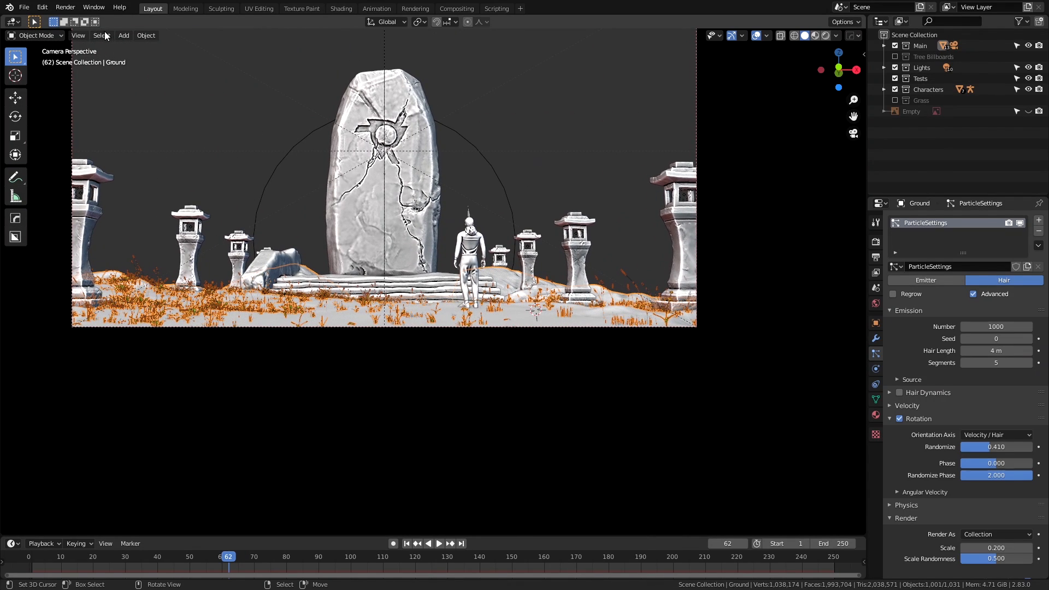
{"action": "left_click", "coordinate": [53, 35]}
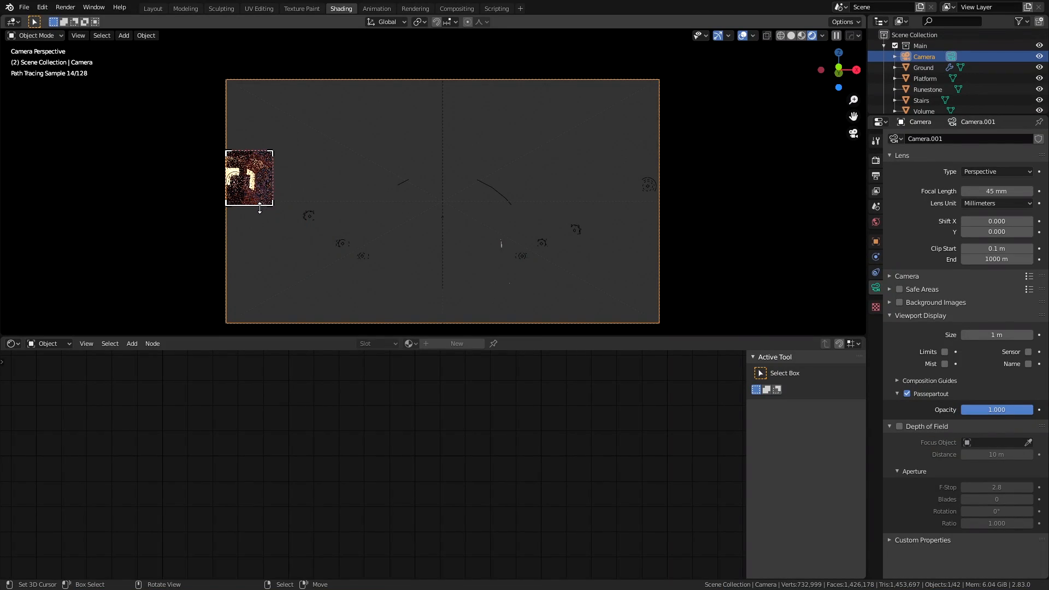
Inspect the small rendered region at the edge of the camera frame up close.
{"action": "scroll", "coordinate": [260, 208], "scroll_direction": "up", "scroll_amount": 3}
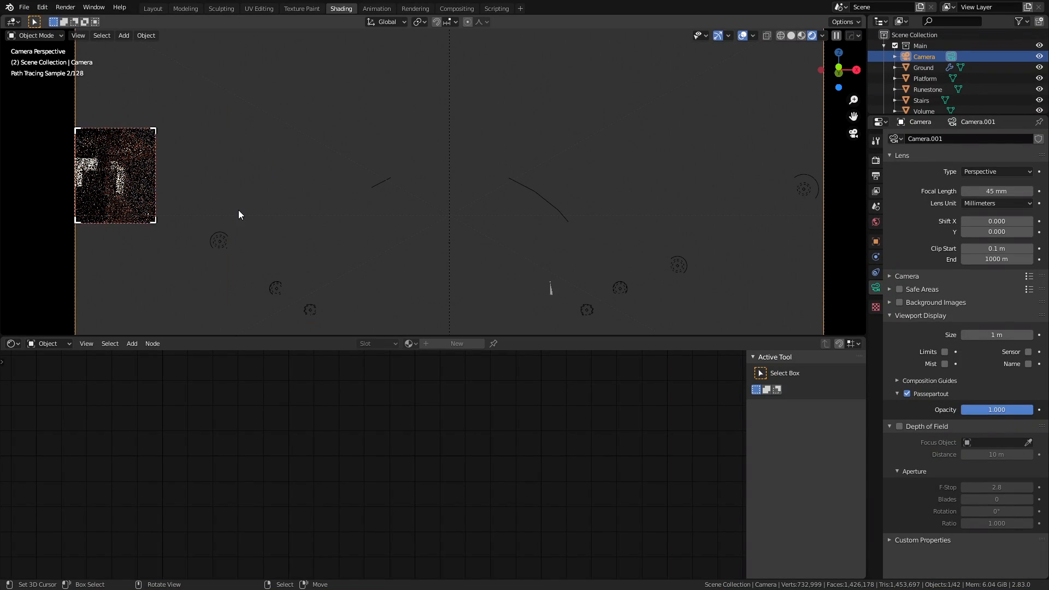
{"action": "middle_click_drag", "start_coordinate": [238, 210], "coordinate": [466, 226], "text": "shift"}
{"action": "scroll", "coordinate": [382, 258], "scroll_direction": "up", "scroll_amount": 4}
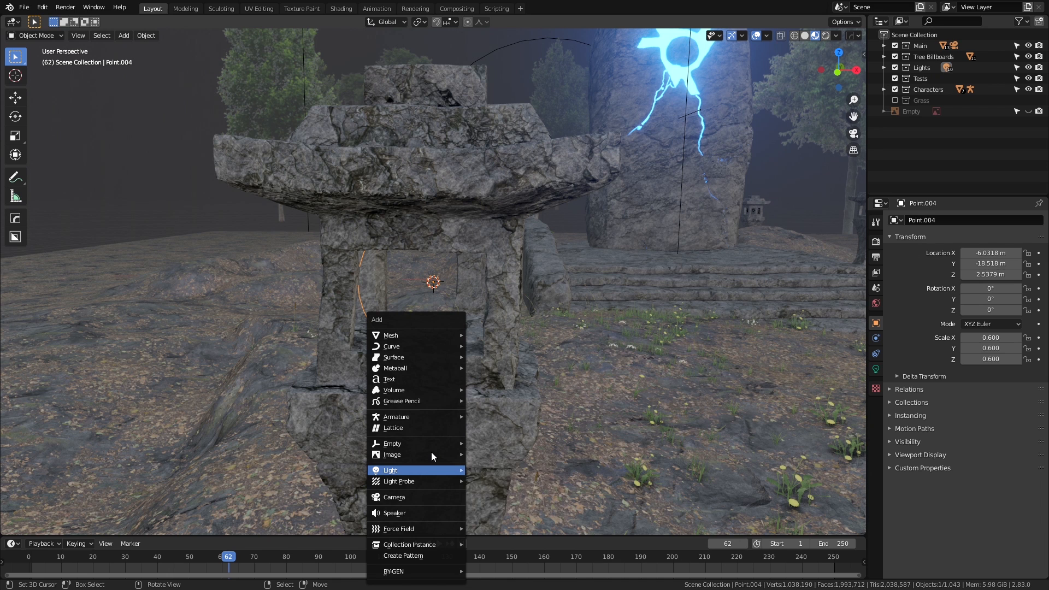
Import the flame image preview-222317-9dPHibcfiH-high_0008 as an image plane and rotate it inside the shrine lantern.
{"action": "mouse_move", "coordinate": [431, 452]}
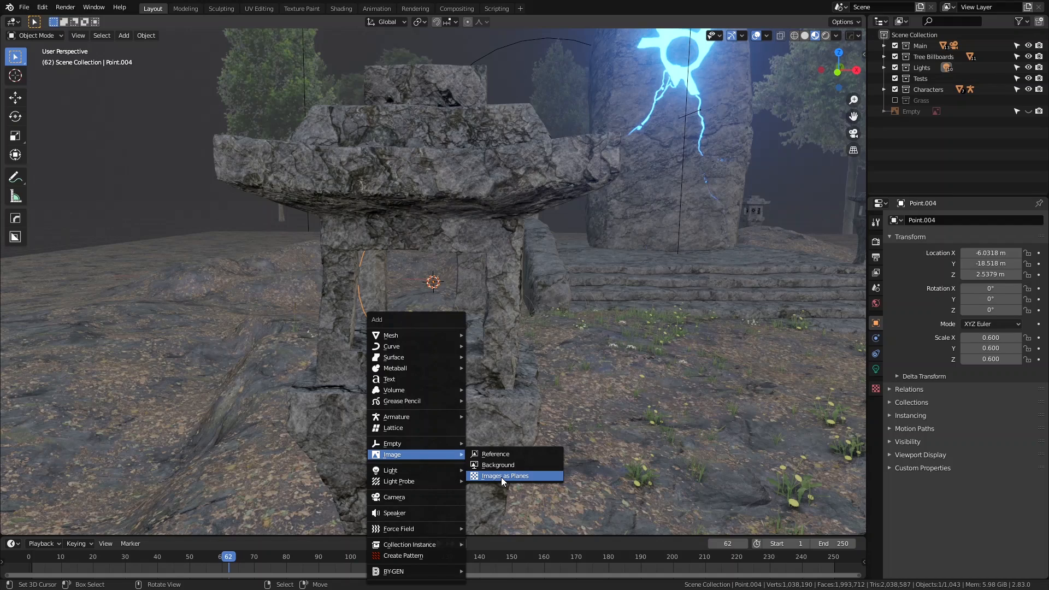
{"action": "left_click", "coordinate": [502, 477]}
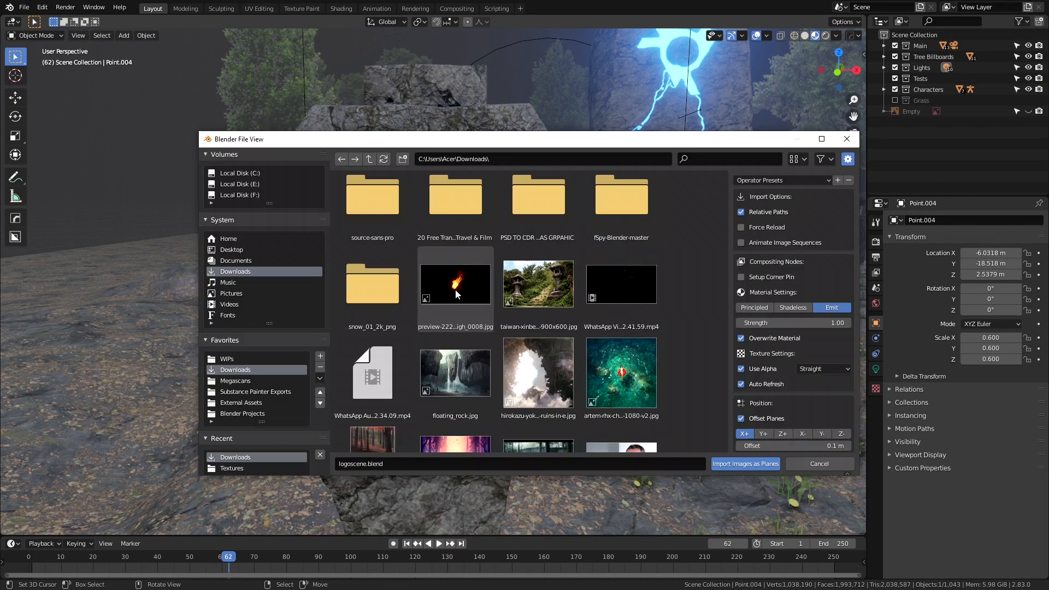
{"action": "double_click", "coordinate": [455, 290]}
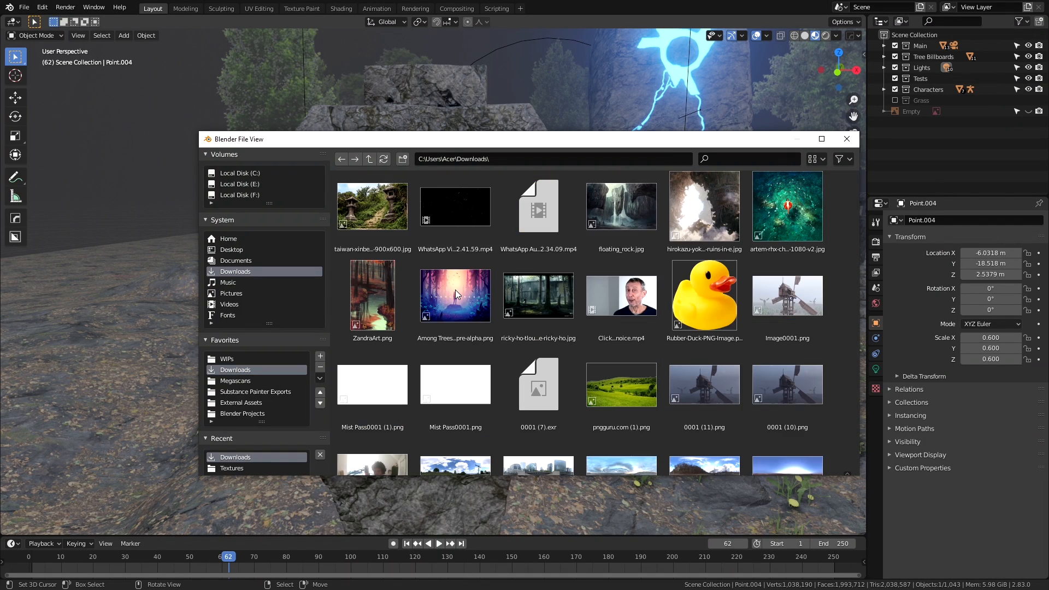
{"action": "left_click", "coordinate": [875, 353]}
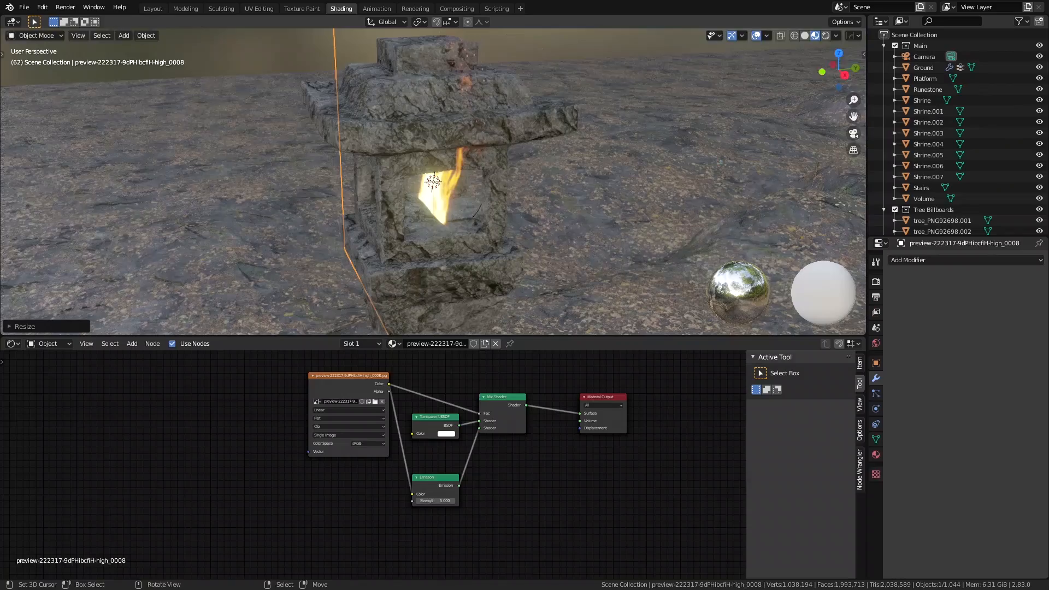
{"action": "key", "text": "r"}
{"action": "left_click", "coordinate": [480, 251]}
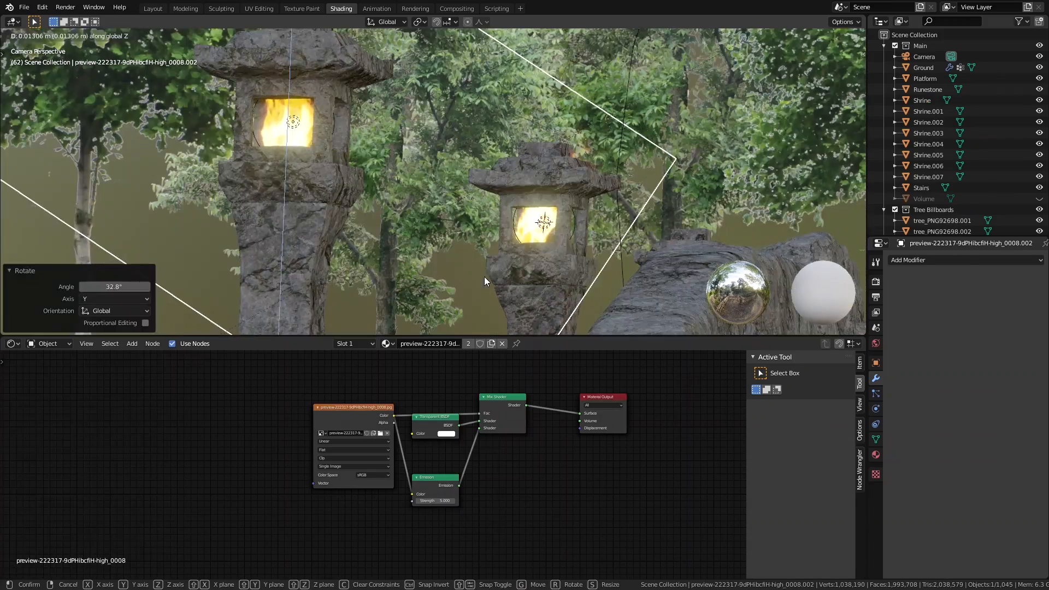
Make a linked duplicate of the flame plane 8 m along Y and lower it about 0.46 m into that lantern's opening.
{"action": "middle_click_drag", "start_coordinate": [484, 277], "coordinate": [407, 173]}
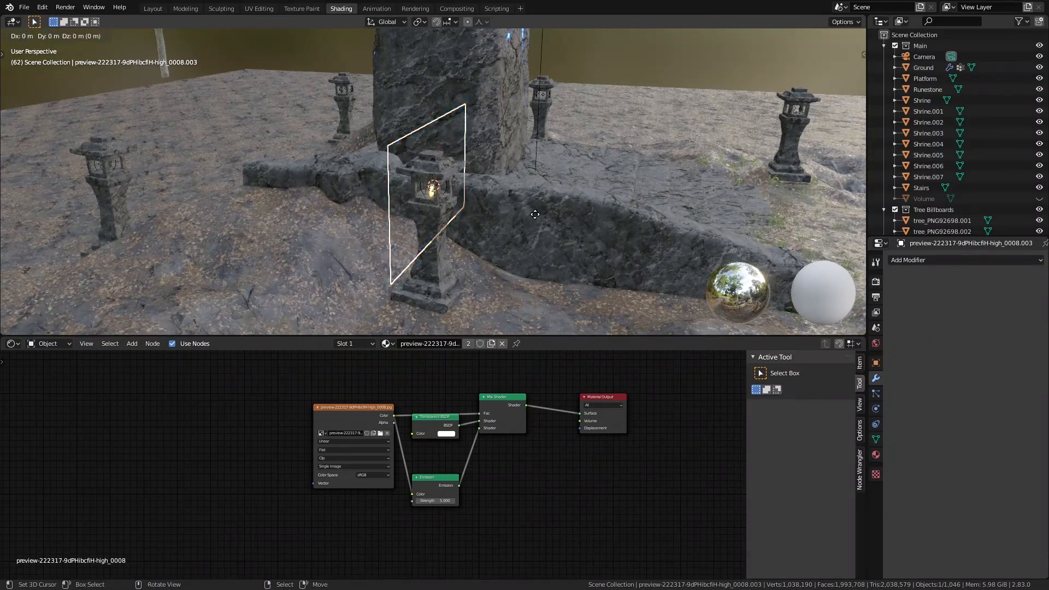
{"action": "key", "text": "alt+d"}
{"action": "key", "text": "y"}
{"action": "key", "text": "8"}
{"action": "key", "text": "Return"}
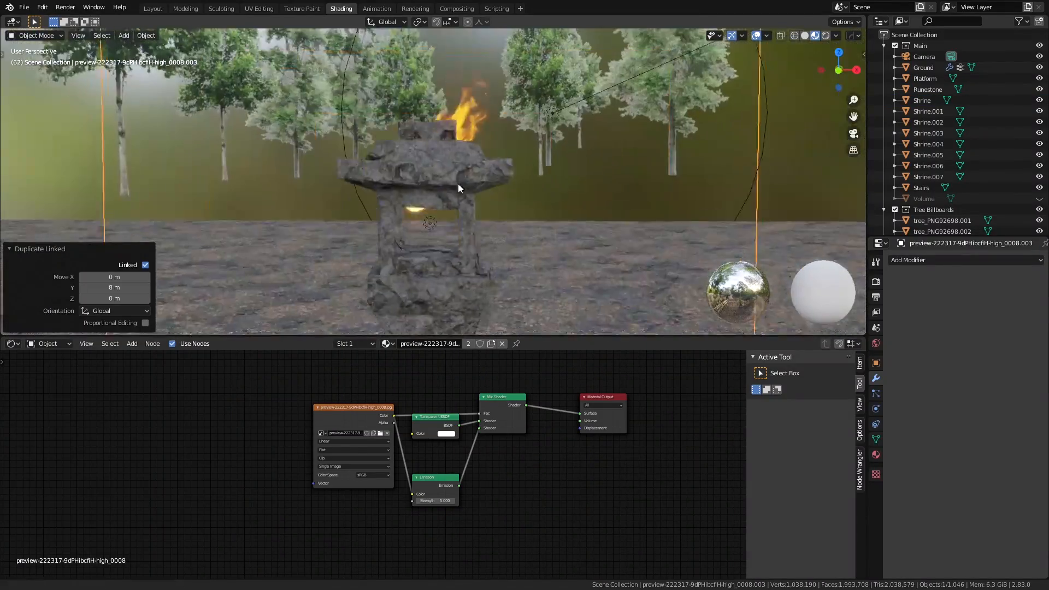
{"action": "key", "text": "g"}
{"action": "key", "text": "z"}
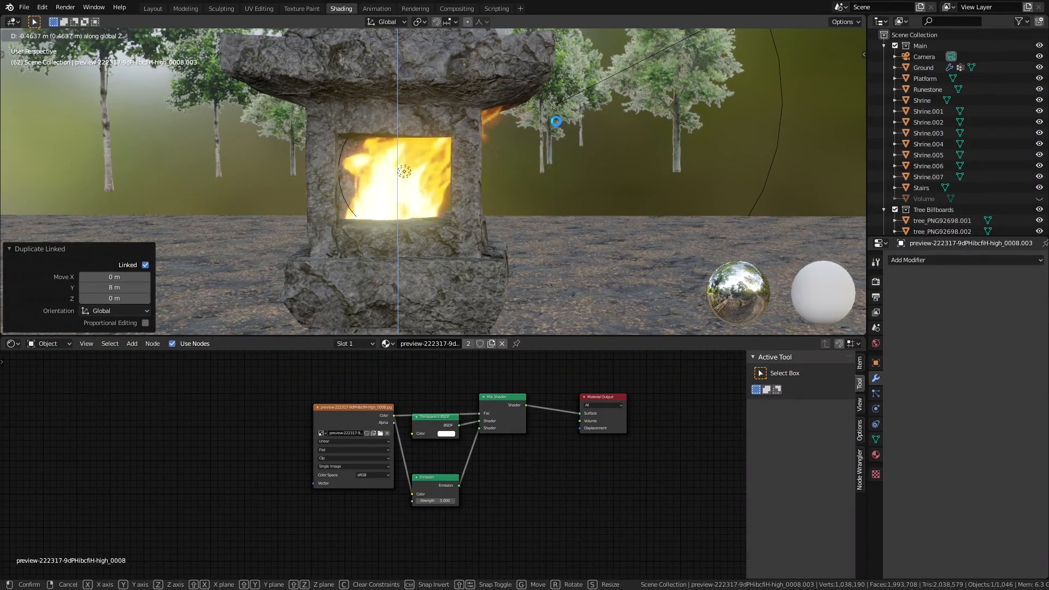
Select the surplus faces of the flame plane's mesh in Edit Mode and delete them.
{"action": "key", "text": "Tab"}
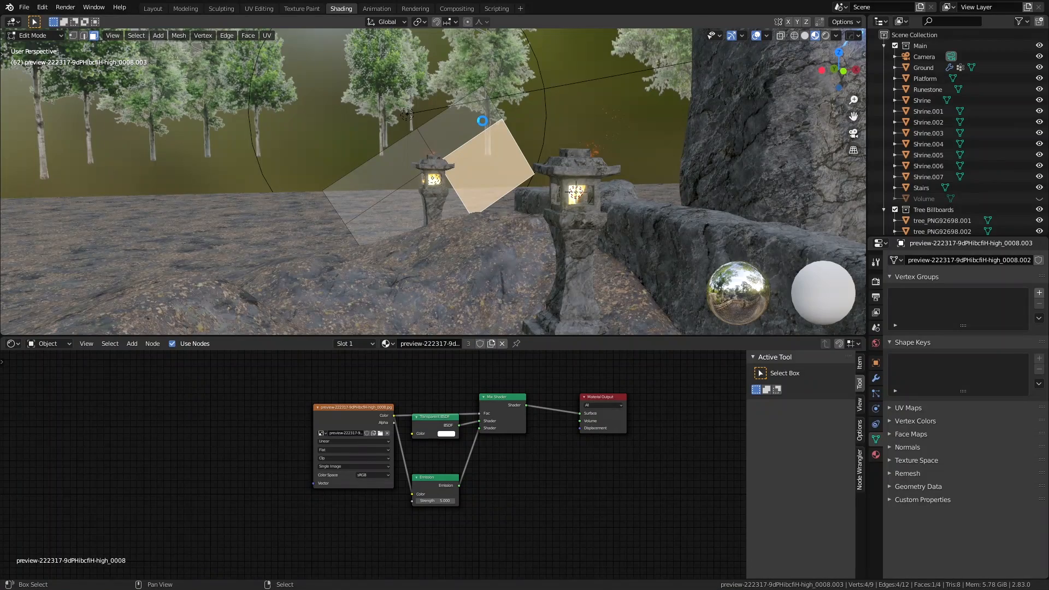
{"action": "left_click", "coordinate": [482, 120], "text": "shift"}
{"action": "left_click", "coordinate": [399, 160], "text": "shift"}
{"action": "key", "text": "x"}
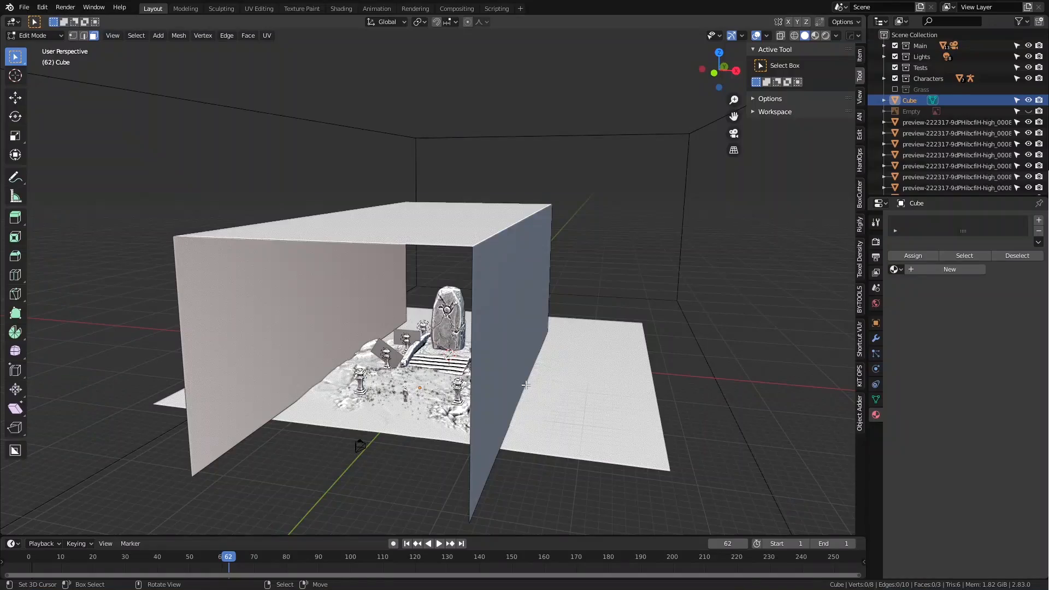
Put the open-sided cube around the scene into Sculpt Mode, enable Dyntopo and sculpt rocky detail into its walls.
{"action": "middle_click_drag", "start_coordinate": [428, 357], "coordinate": [471, 358]}
{"action": "scroll", "coordinate": [470, 363], "scroll_direction": "up", "scroll_amount": 1}
{"action": "left_click", "coordinate": [33, 35]}
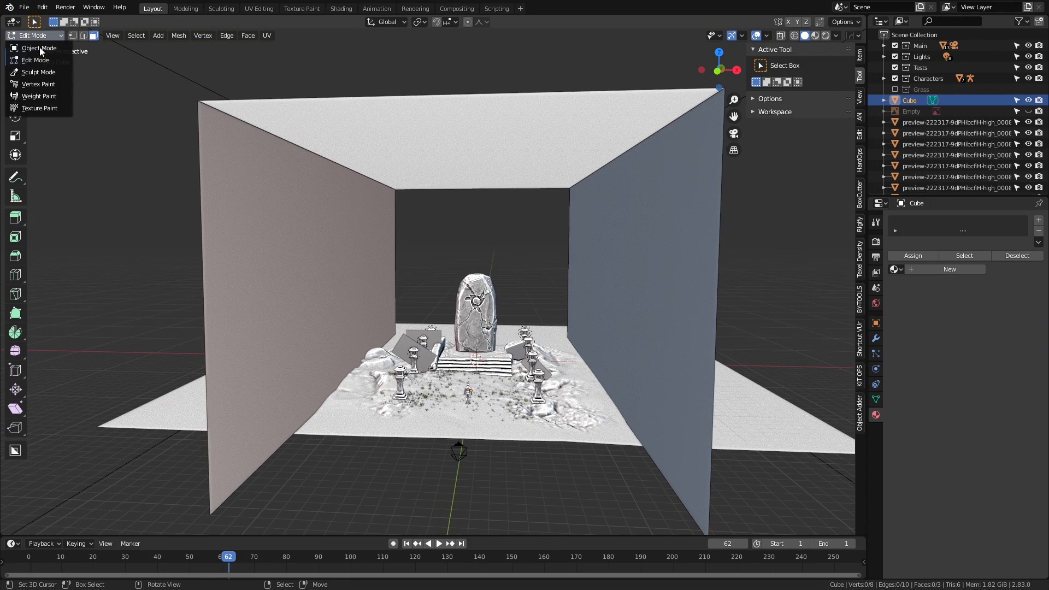
{"action": "left_click", "coordinate": [41, 72]}
{"action": "middle_click_drag", "start_coordinate": [427, 276], "coordinate": [630, 145]}
{"action": "left_click", "coordinate": [744, 22]}
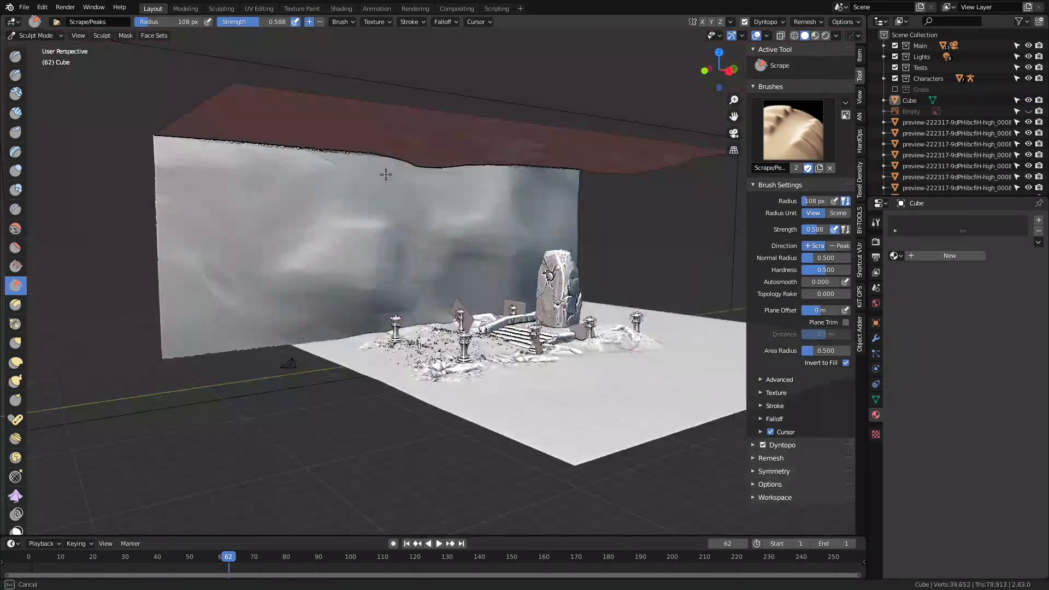
{"action": "middle_click_drag", "start_coordinate": [386, 169], "coordinate": [580, 270]}
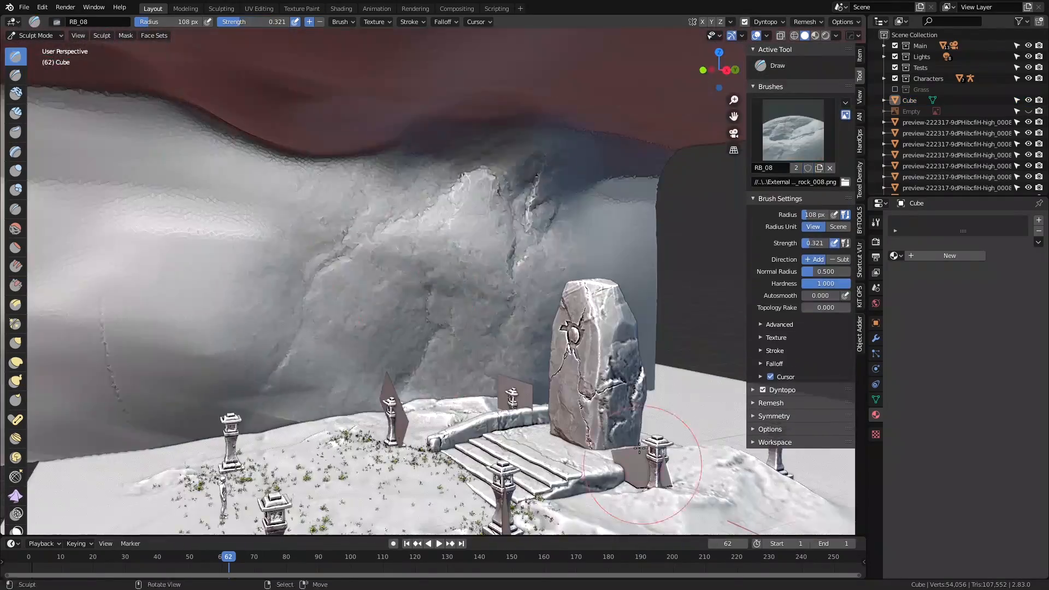
{"action": "left_click", "coordinate": [798, 135]}
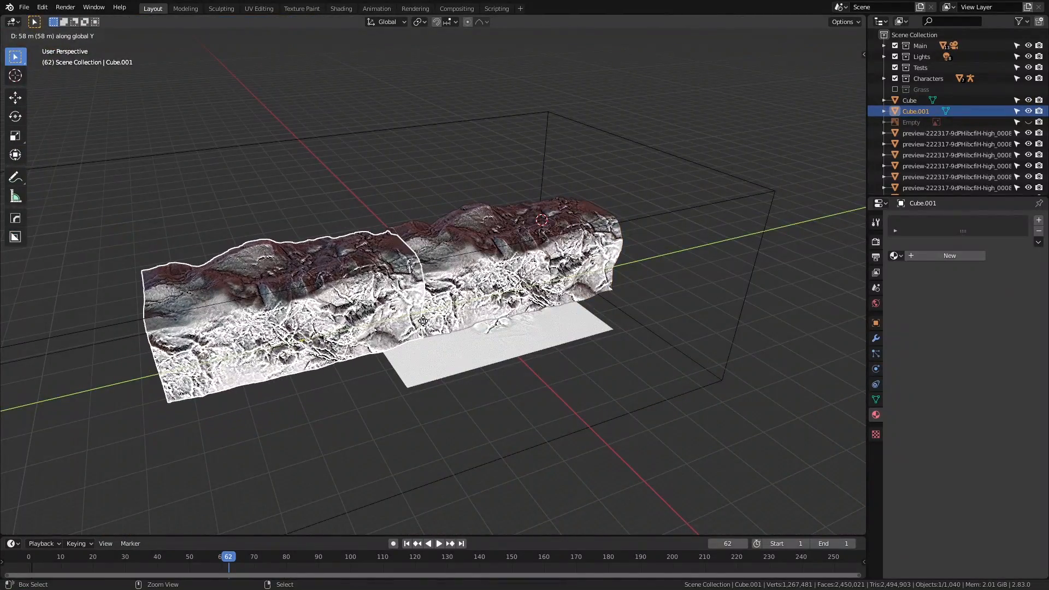
Duplicate the sculpted cave mesh 58 m along the global Y axis and view it through the camera.
{"action": "left_click", "coordinate": [440, 324]}
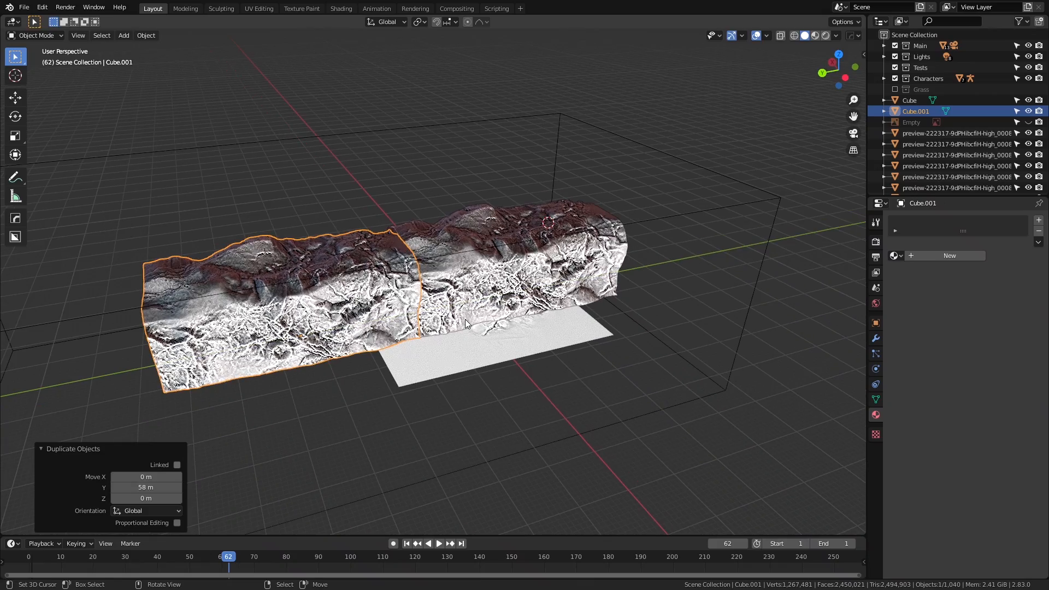
{"action": "key", "text": "KP_0"}
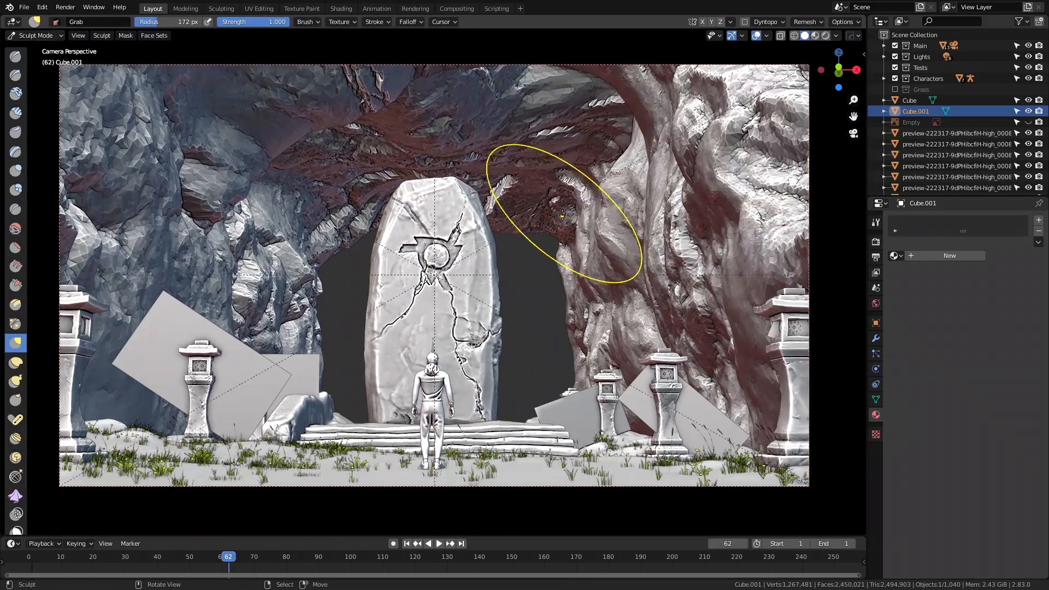
Enlarge the Grab brush to 254 px and reshape the duplicate cave's walls and ceiling around the runestone.
{"action": "key", "text": "f"}
{"action": "left_click", "coordinate": [607, 215]}
{"action": "left_click_drag", "start_coordinate": [569, 253], "coordinate": [521, 271]}
{"action": "left_click_drag", "start_coordinate": [314, 333], "coordinate": [338, 337]}
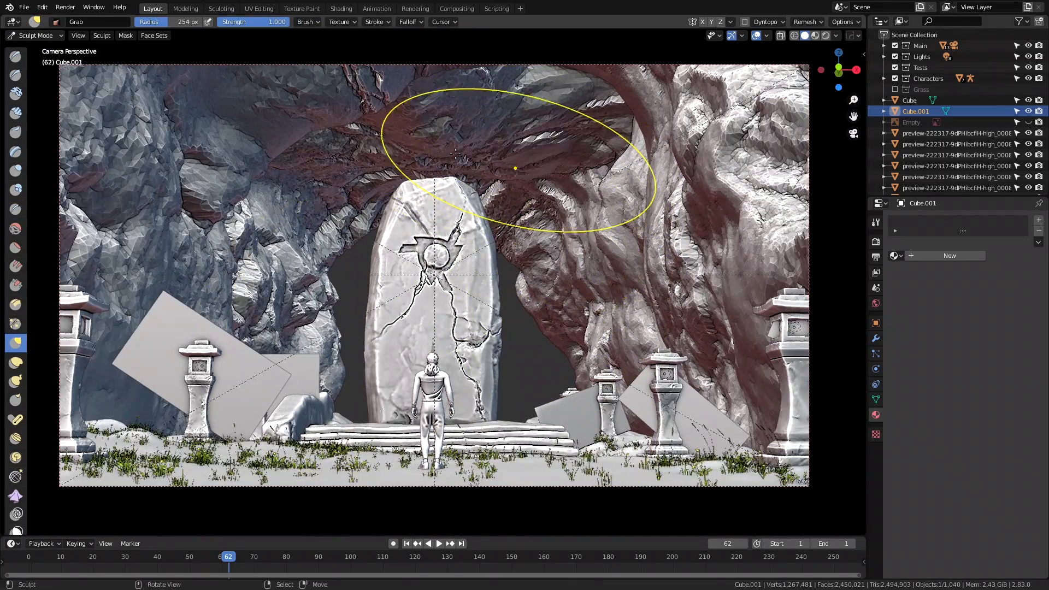
{"action": "left_click_drag", "start_coordinate": [557, 134], "coordinate": [574, 162]}
{"action": "left_click_drag", "start_coordinate": [544, 102], "coordinate": [557, 128]}
{"action": "left_click_drag", "start_coordinate": [312, 191], "coordinate": [319, 210]}
Switch to the Draw sculpting brush for the duplicate cave mesh and show its brush settings.
{"action": "middle_click_drag", "start_coordinate": [542, 290], "coordinate": [554, 237], "text": "shift"}
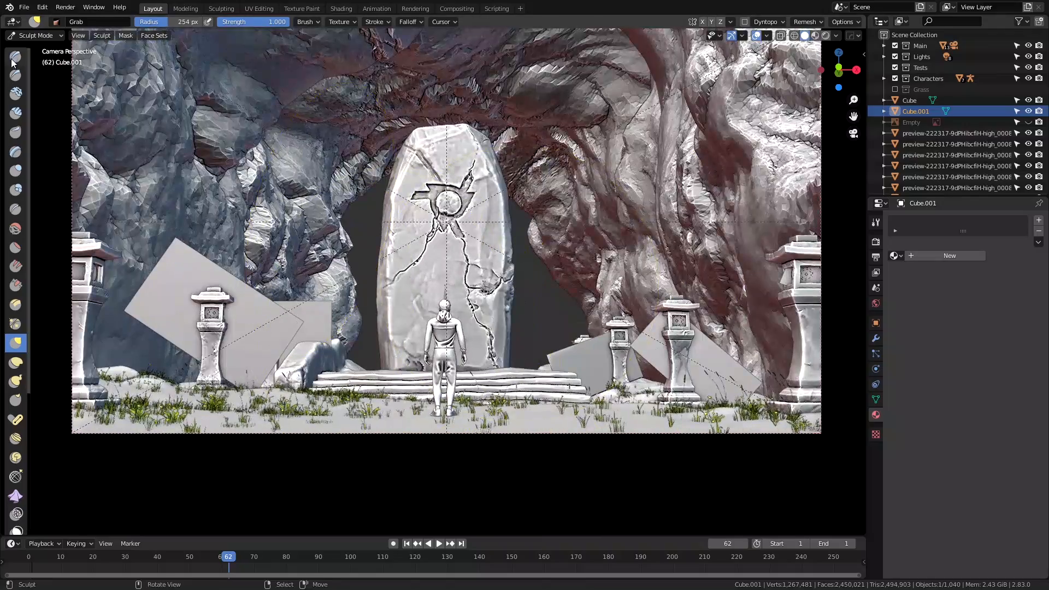
{"action": "left_click", "coordinate": [15, 57]}
{"action": "key", "text": "n"}
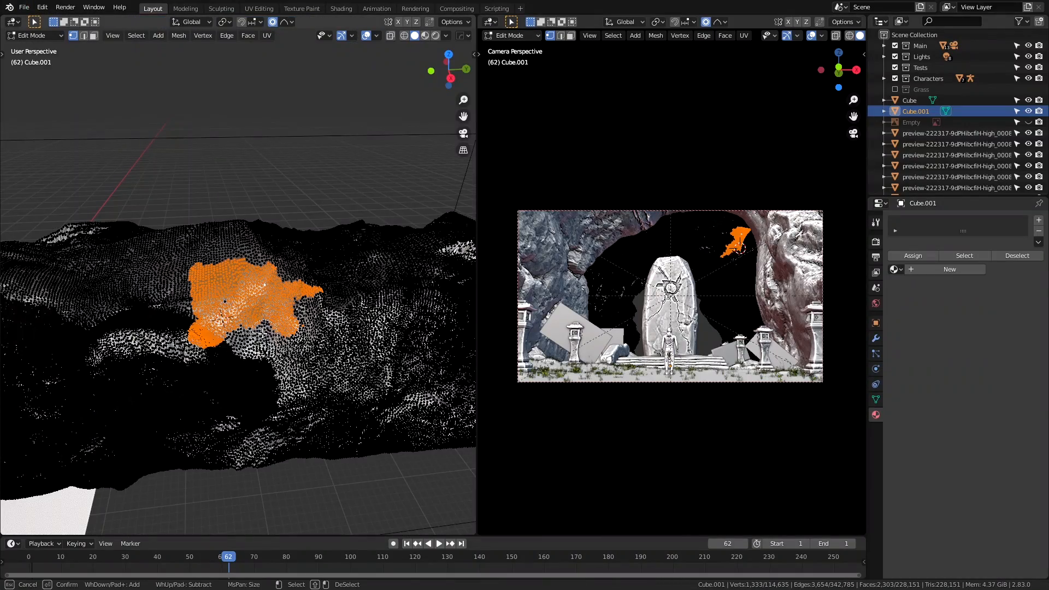
Select patches of vertices in the duplicate cave's roof and delete them to cut an opening.
{"action": "left_click_drag", "start_coordinate": [257, 328], "coordinate": [241, 334]}
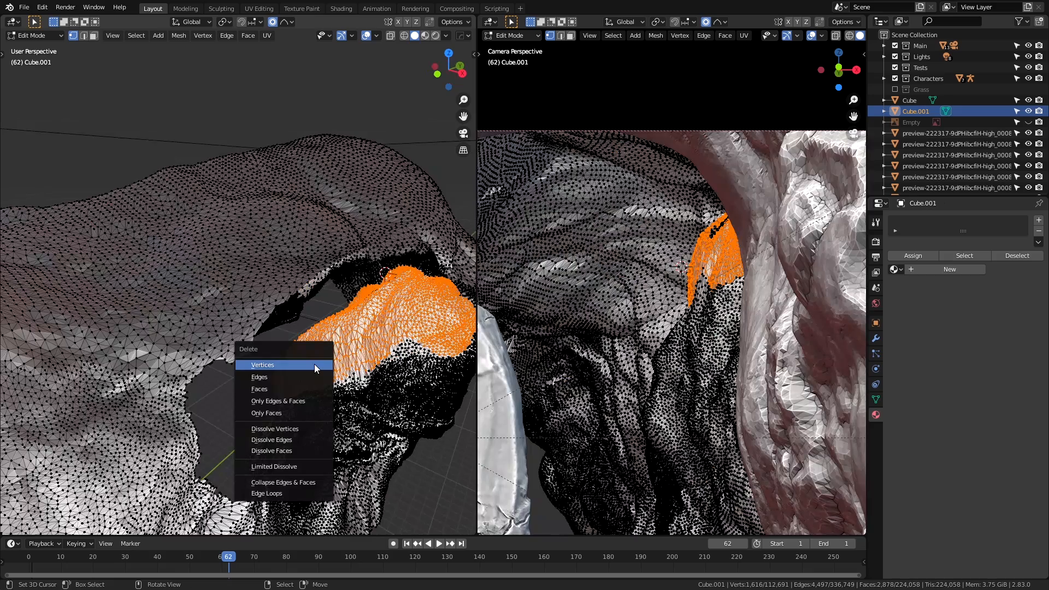
{"action": "left_click", "coordinate": [315, 366]}
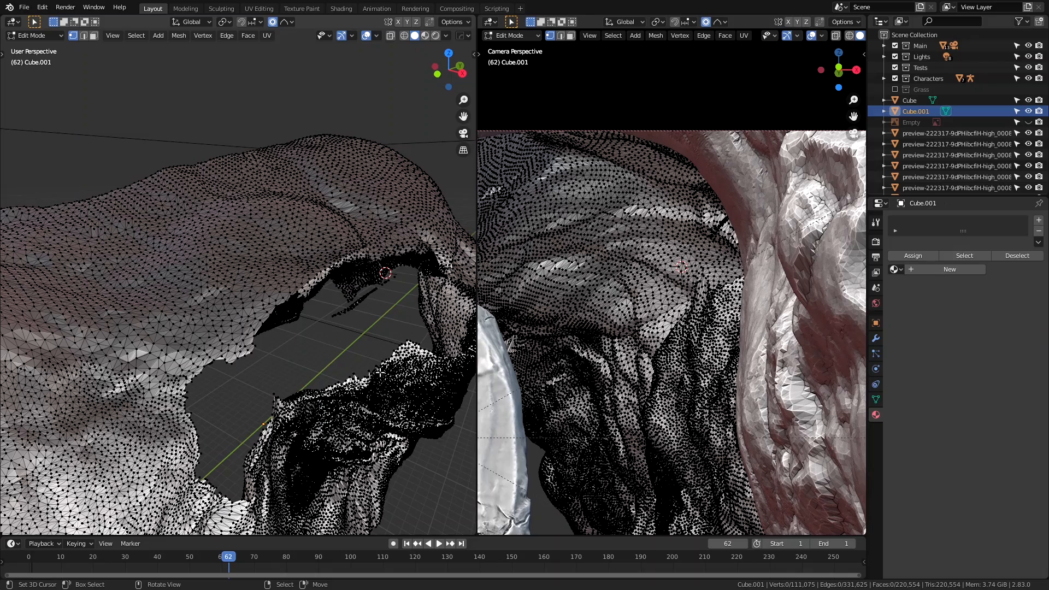
Sculpt rock detail along the edges of the roof opening with the anchored RB_20 brush, and return to Object Mode.
{"action": "middle_click_drag", "start_coordinate": [381, 373], "coordinate": [345, 356]}
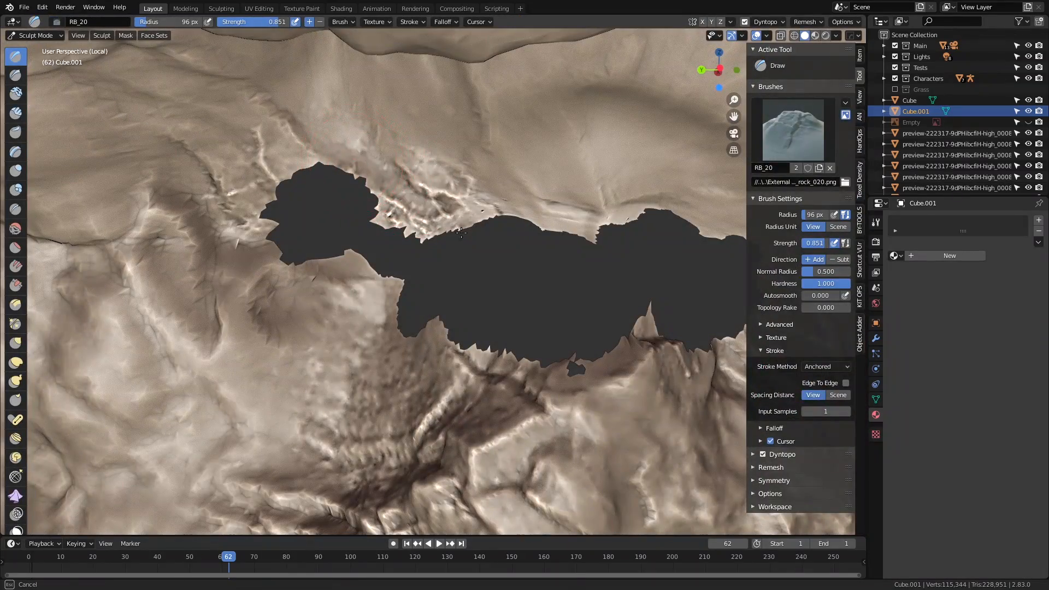
{"action": "left_click_drag", "start_coordinate": [461, 232], "coordinate": [483, 229]}
{"action": "mouse_move", "coordinate": [483, 229]}
{"action": "middle_mouse_down"}
{"action": "mouse_move", "coordinate": [454, 281]}
{"action": "mouse_move", "coordinate": [398, 273]}
{"action": "middle_mouse_up"}
{"action": "scroll", "coordinate": [454, 281], "scroll_direction": "down", "scroll_amount": 6}
{"action": "key", "text": "KP_0"}
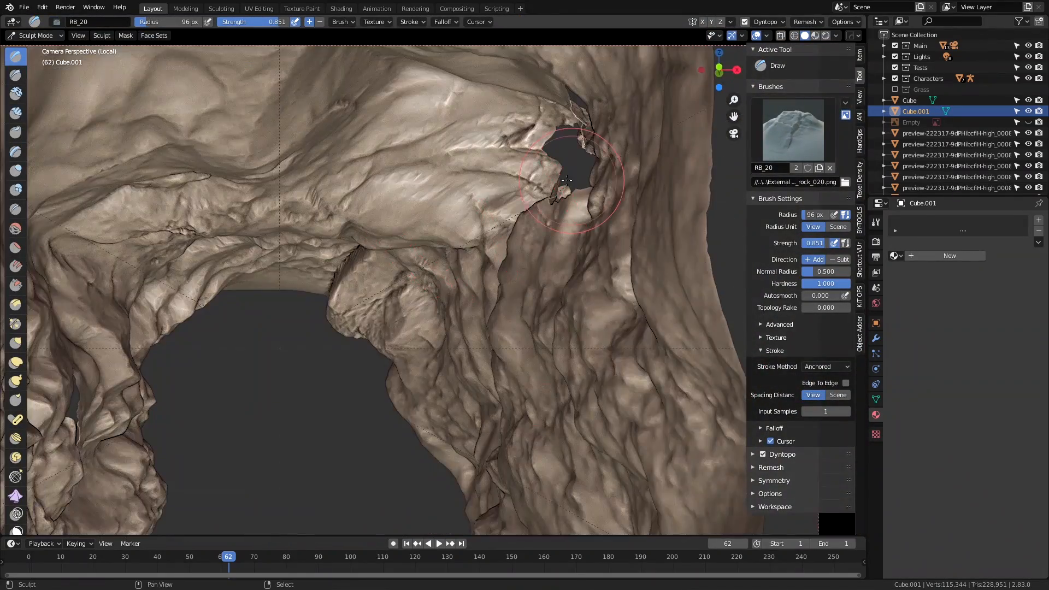
{"action": "middle_click_drag", "start_coordinate": [566, 180], "coordinate": [516, 229]}
{"action": "left_click", "coordinate": [37, 35]}
{"action": "key", "text": "Return"}
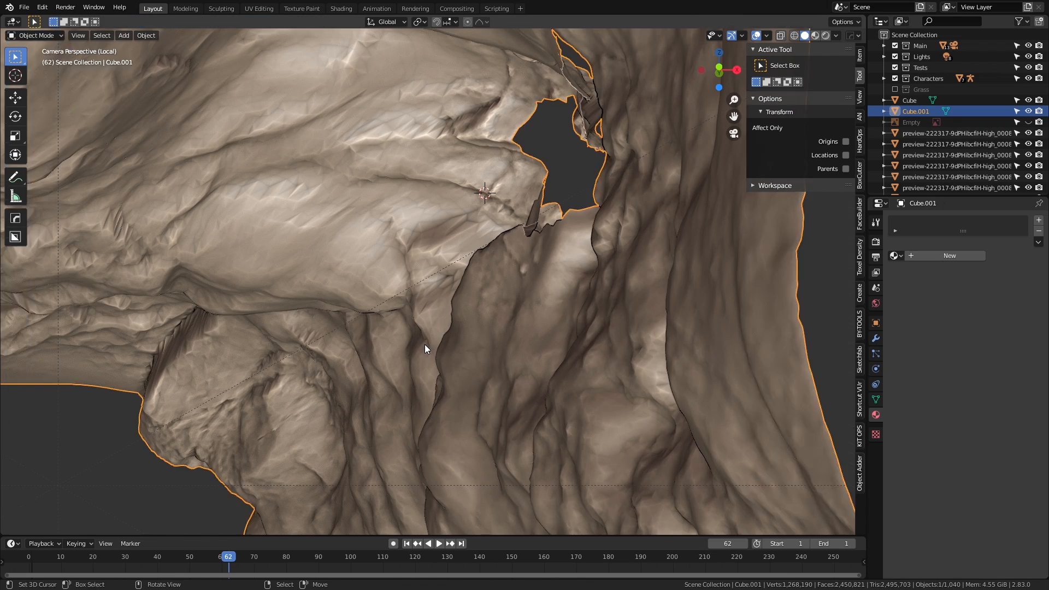
Scale the new plane at Y 106 m by a factor of 10.
{"action": "key", "text": "s"}
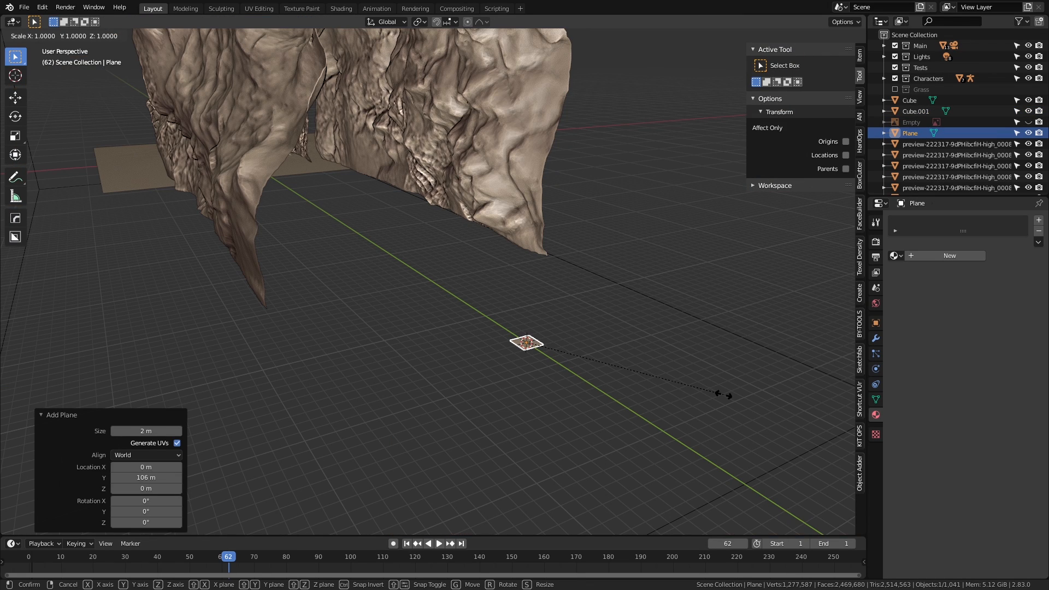
{"action": "type", "text": "10"}
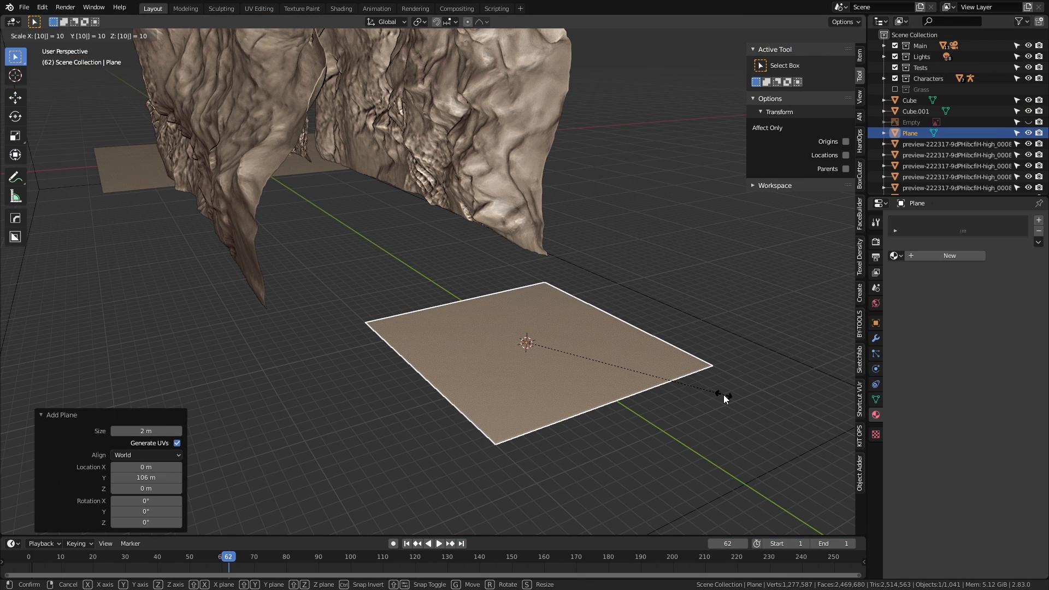
{"action": "key", "text": "Return"}
Isolate the cave mesh in Edit Mode and unwrap it with Smart UV Project at an angle limit of 66 and zero island margin.
{"action": "key", "text": "KP_Divide"}
{"action": "key", "text": "Tab"}
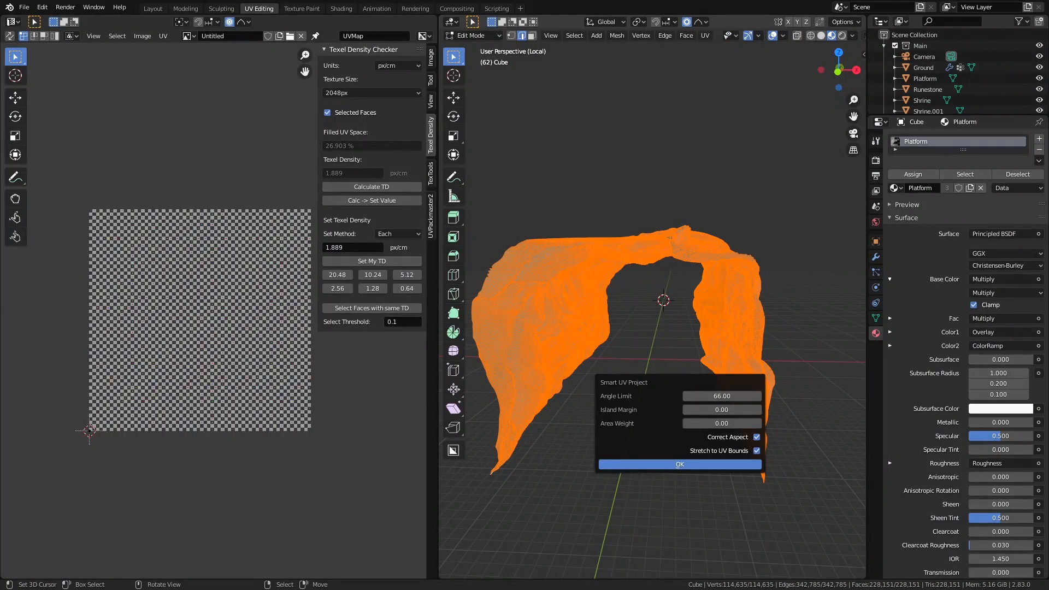
{"action": "left_click", "coordinate": [679, 464]}
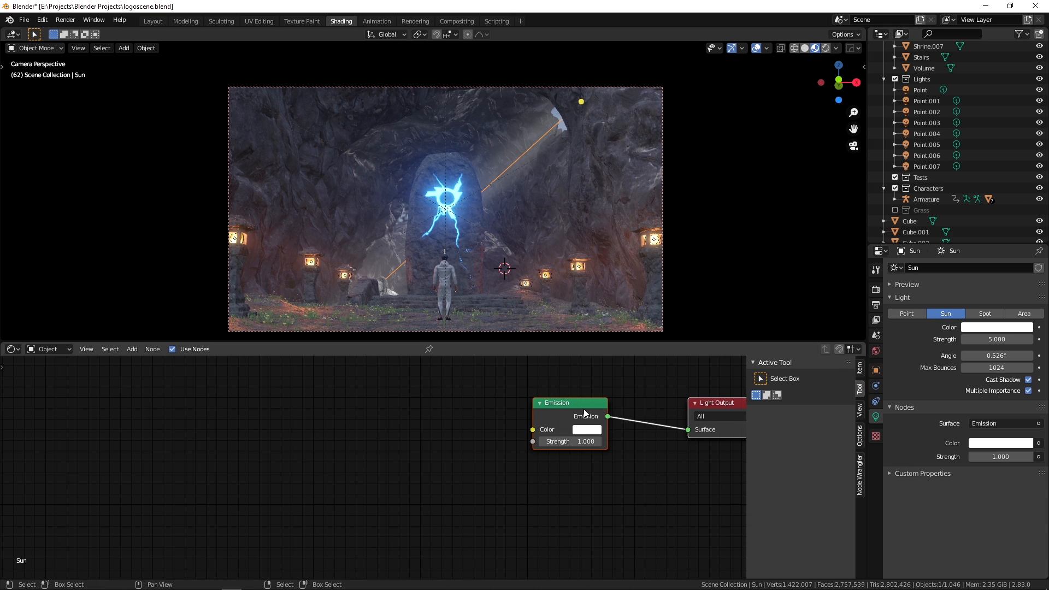
Connect the Blackbody node to the Sun light's Emission color and set its temperature to 5800.
{"action": "middle_click_drag", "start_coordinate": [598, 435], "coordinate": [565, 440]}
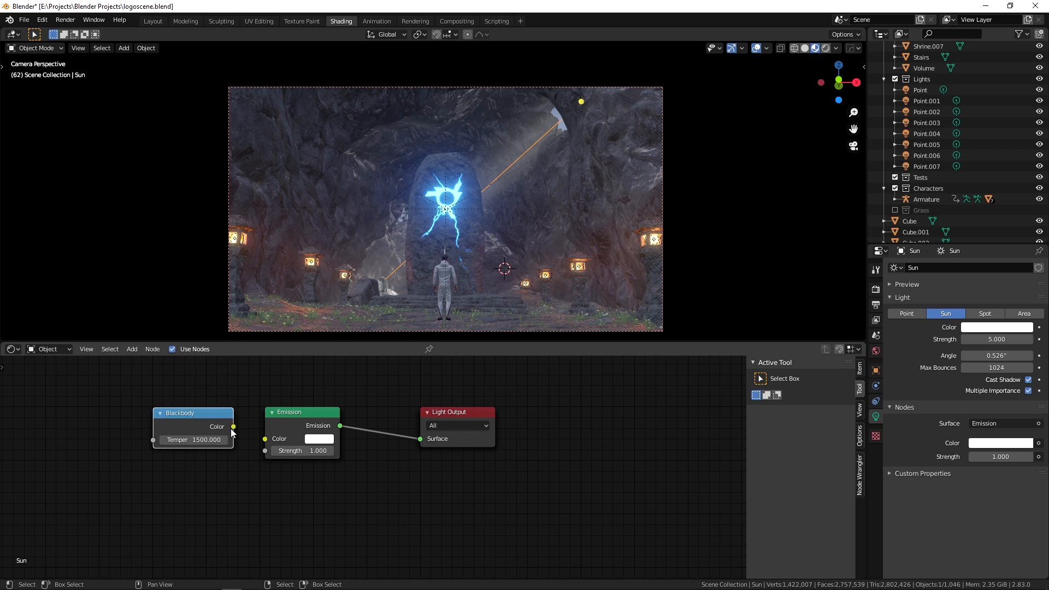
{"action": "left_click_drag", "start_coordinate": [233, 427], "coordinate": [266, 440]}
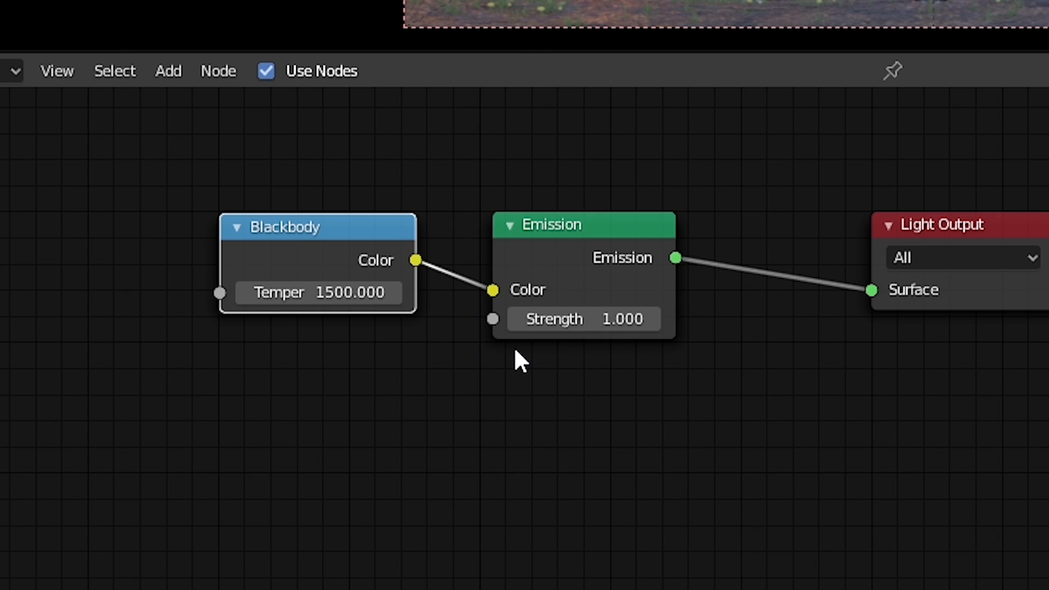
{"action": "left_click", "coordinate": [318, 292]}
{"action": "type", "text": "5800"}
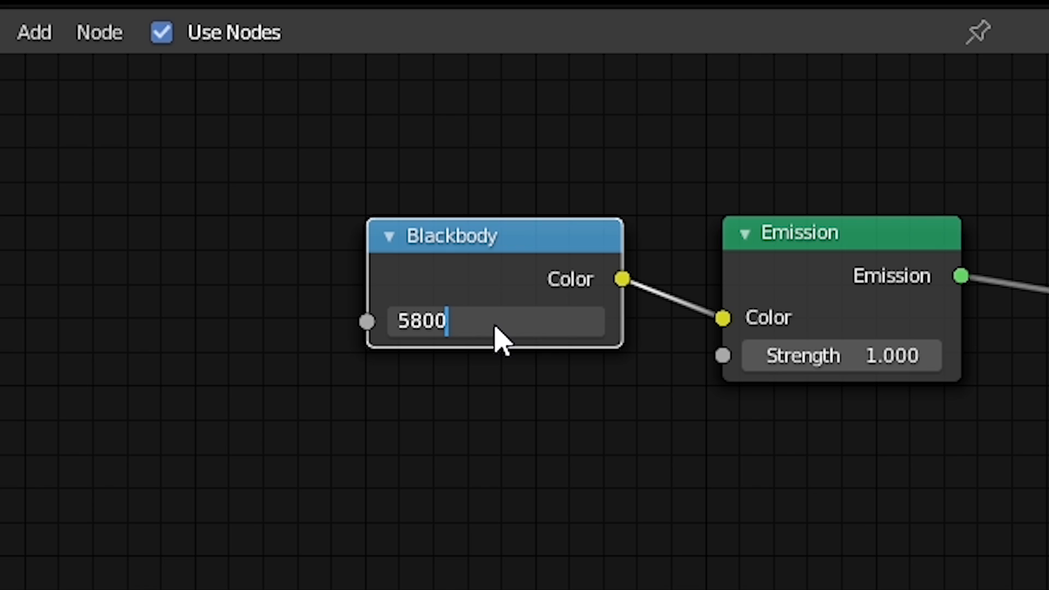
{"action": "key", "text": "Return"}
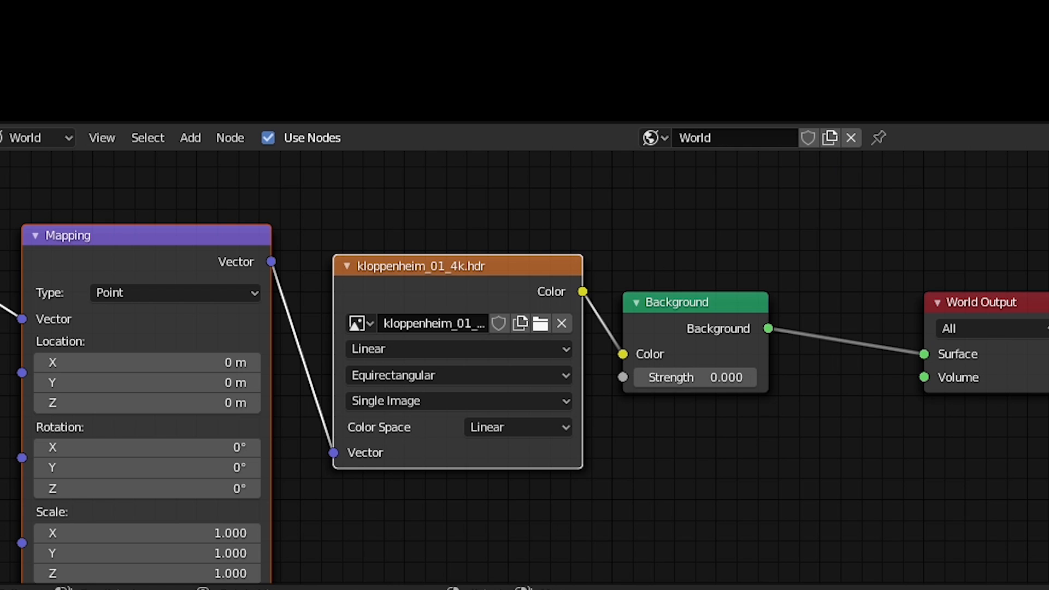
{"action": "middle_click_drag", "start_coordinate": [772, 83], "coordinate": [688, 109]}
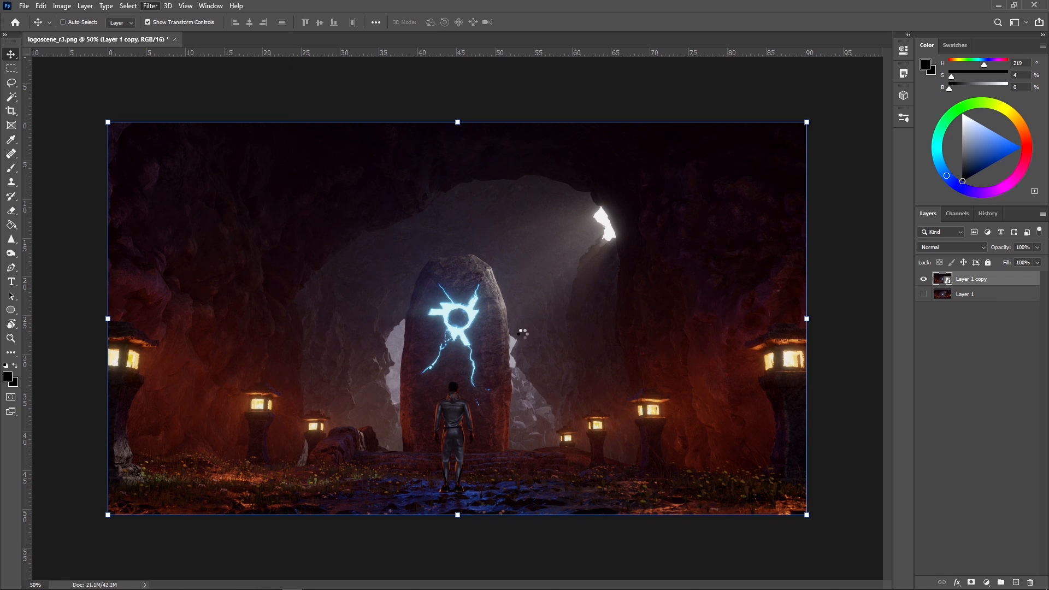
Switch to Photoshop and adjust the Basic tone and presence sliders of Layer 1 copy in the Camera Raw Filter.
{"action": "left_click_drag", "start_coordinate": [715, 335], "coordinate": [722, 351]}
{"action": "mouse_move", "coordinate": [715, 368]}
{"action": "left_mouse_down"}
{"action": "mouse_move", "coordinate": [705, 368]}
{"action": "mouse_move", "coordinate": [724, 384]}
{"action": "left_mouse_up"}
{"action": "left_click_drag", "start_coordinate": [715, 417], "coordinate": [697, 417]}
{"action": "scroll", "coordinate": [710, 418], "scroll_direction": "down", "scroll_amount": 3}
{"action": "left_click_drag", "start_coordinate": [715, 341], "coordinate": [726, 341]}
{"action": "left_click_drag", "start_coordinate": [715, 356], "coordinate": [717, 357]}
{"action": "left_click_drag", "start_coordinate": [715, 402], "coordinate": [743, 373]}
{"action": "scroll", "coordinate": [747, 363], "scroll_direction": "up", "scroll_amount": 3}
In the Color Mixer's saturation settings, reset the aquas and raise the blues.
{"action": "left_click", "coordinate": [660, 247]}
{"action": "left_click", "coordinate": [660, 269]}
{"action": "left_click", "coordinate": [660, 260]}
{"action": "left_click", "coordinate": [660, 313]}
{"action": "left_click", "coordinate": [692, 345]}
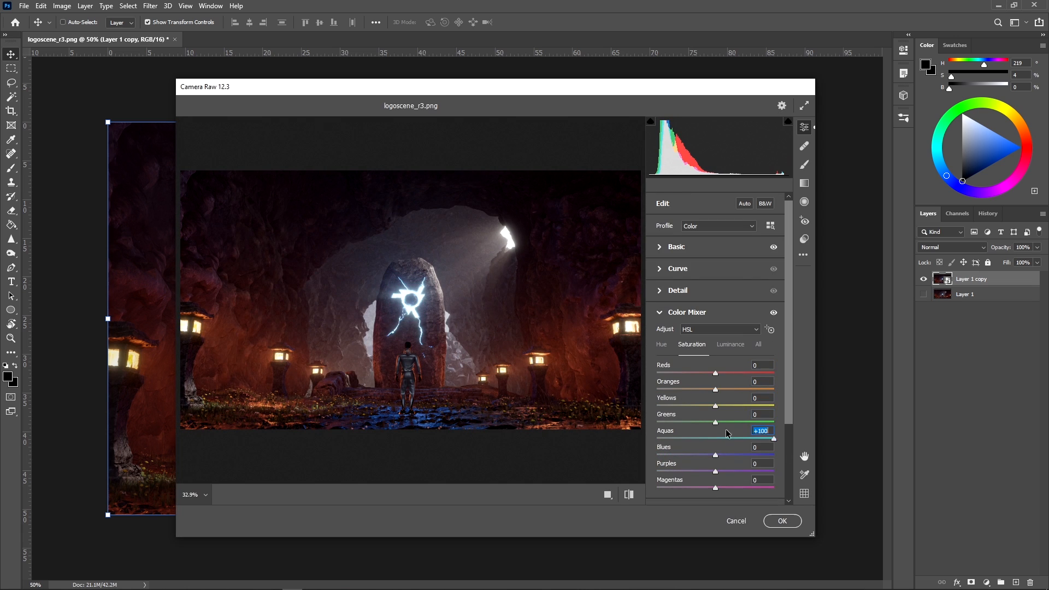
{"action": "double_click", "coordinate": [665, 431]}
{"action": "left_click_drag", "start_coordinate": [715, 456], "coordinate": [740, 455]}
In the Color Mixer's luminance settings, raise the reds and oranges and slightly lower the greens.
{"action": "scroll", "coordinate": [732, 393], "scroll_direction": "down", "scroll_amount": 1}
{"action": "left_click", "coordinate": [730, 295]}
{"action": "left_click_drag", "start_coordinate": [715, 323], "coordinate": [726, 322]}
{"action": "left_click_drag", "start_coordinate": [715, 339], "coordinate": [724, 339]}
{"action": "left_click_drag", "start_coordinate": [715, 372], "coordinate": [712, 373]}
{"action": "left_click", "coordinate": [687, 262]}
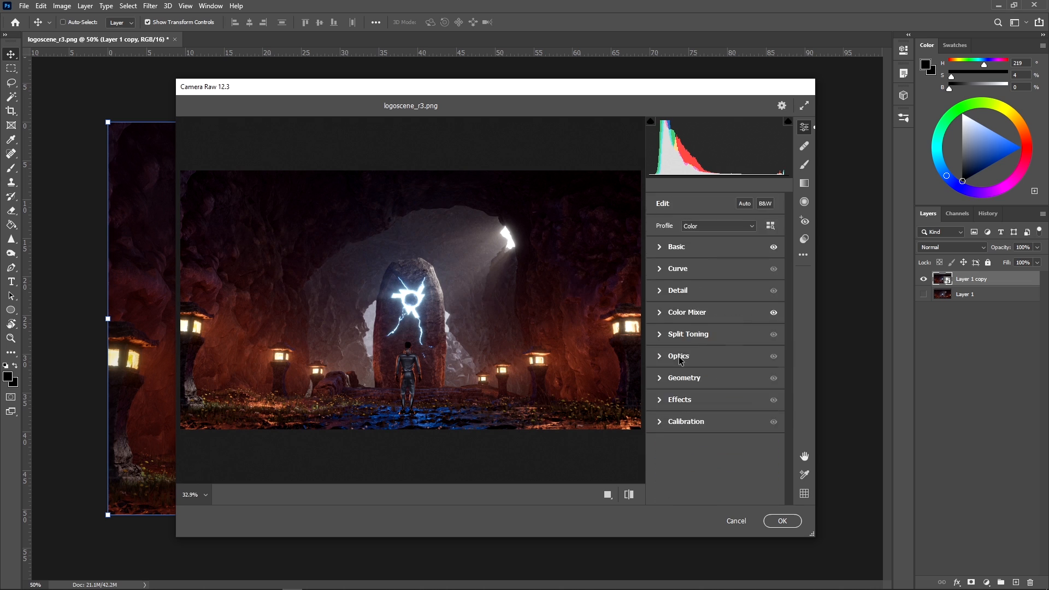
Adjust the vignetting in the Effects settings and apply the Camera Raw Filter to the layer.
{"action": "left_click", "coordinate": [678, 357]}
{"action": "left_click", "coordinate": [678, 356]}
{"action": "left_click", "coordinate": [679, 400]}
{"action": "left_click_drag", "start_coordinate": [715, 447], "coordinate": [657, 447]}
{"action": "left_click", "coordinate": [772, 439]}
{"action": "left_click_drag", "start_coordinate": [715, 436], "coordinate": [743, 435]}
{"action": "mouse_move", "coordinate": [657, 381]}
{"action": "left_mouse_down"}
{"action": "mouse_move", "coordinate": [699, 382]}
{"action": "mouse_move", "coordinate": [705, 391]}
{"action": "mouse_move", "coordinate": [691, 408]}
{"action": "left_mouse_up"}
{"action": "scroll", "coordinate": [699, 383], "scroll_direction": "up", "scroll_amount": 5}
{"action": "left_click", "coordinate": [782, 521]}
Duplicate the graded layer, re-edit the copy's Camera Raw Filter for less saturation and add a black mask that hides it.
{"action": "key", "text": "ctrl+j"}
{"action": "double_click", "coordinate": [989, 303]}
{"action": "left_click", "coordinate": [783, 520]}
{"action": "left_click", "coordinate": [971, 582], "text": "alt"}
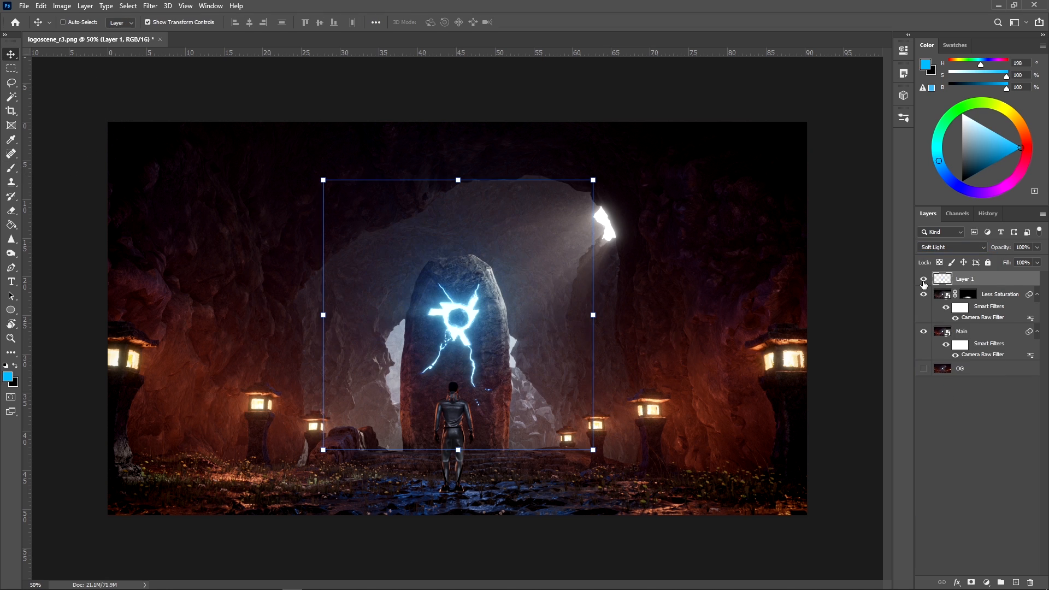
Open the blend mode choices for the blue glow layer, and paint with a black brush on the Shadows layer.
{"action": "left_click", "coordinate": [953, 247]}
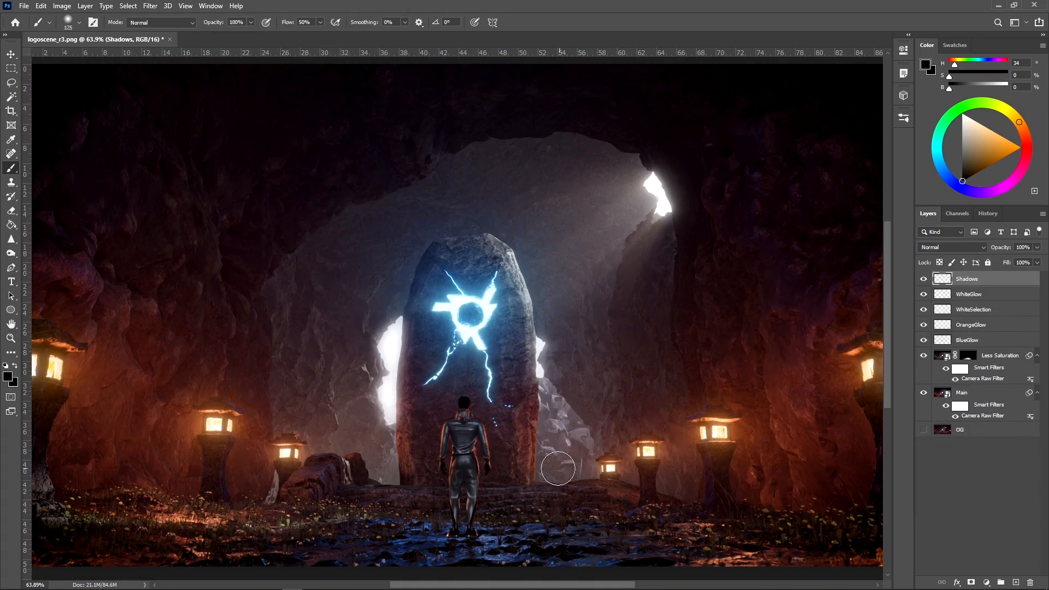
{"action": "left_click_drag", "start_coordinate": [491, 284], "coordinate": [585, 164]}
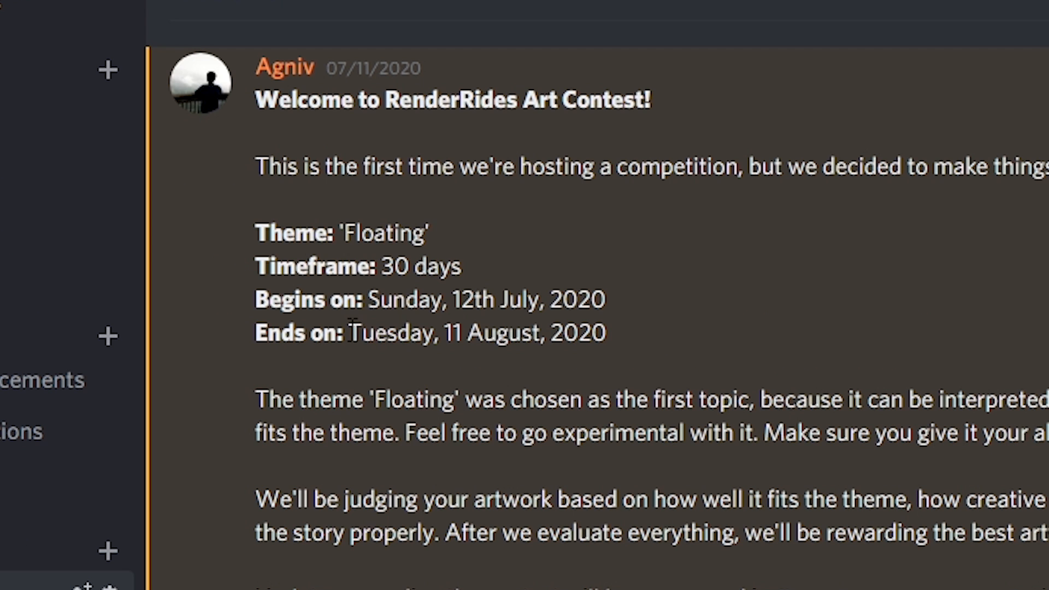
Switch to Discord and read the art contest's end date in #current-theme and the July reward tiers in the rewards channel.
{"action": "left_click_drag", "start_coordinate": [196, 250], "coordinate": [301, 252]}
{"action": "left_click", "coordinate": [239, 251]}
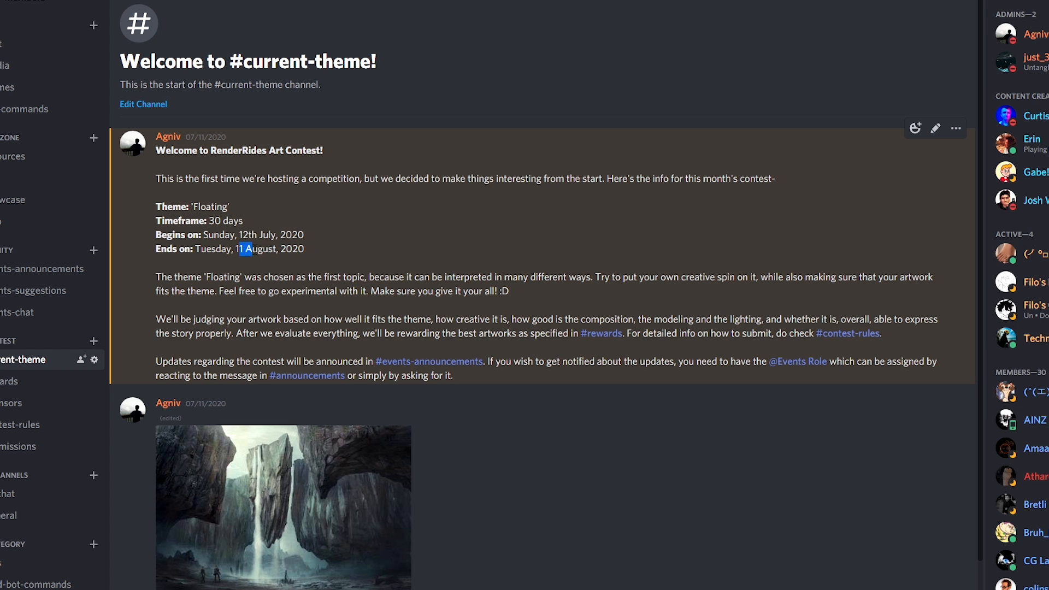
{"action": "left_click", "coordinate": [25, 381]}
{"action": "scroll", "coordinate": [303, 434], "scroll_direction": "down", "scroll_amount": 3}
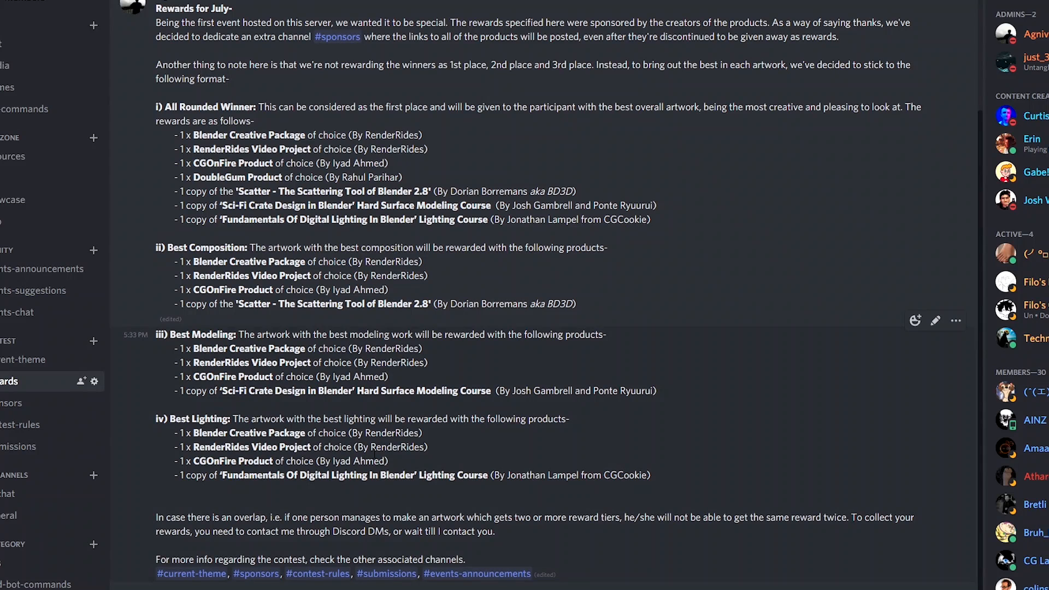
{"action": "left_click_drag", "start_coordinate": [651, 475], "coordinate": [157, 109]}
{"action": "left_click", "coordinate": [218, 151]}
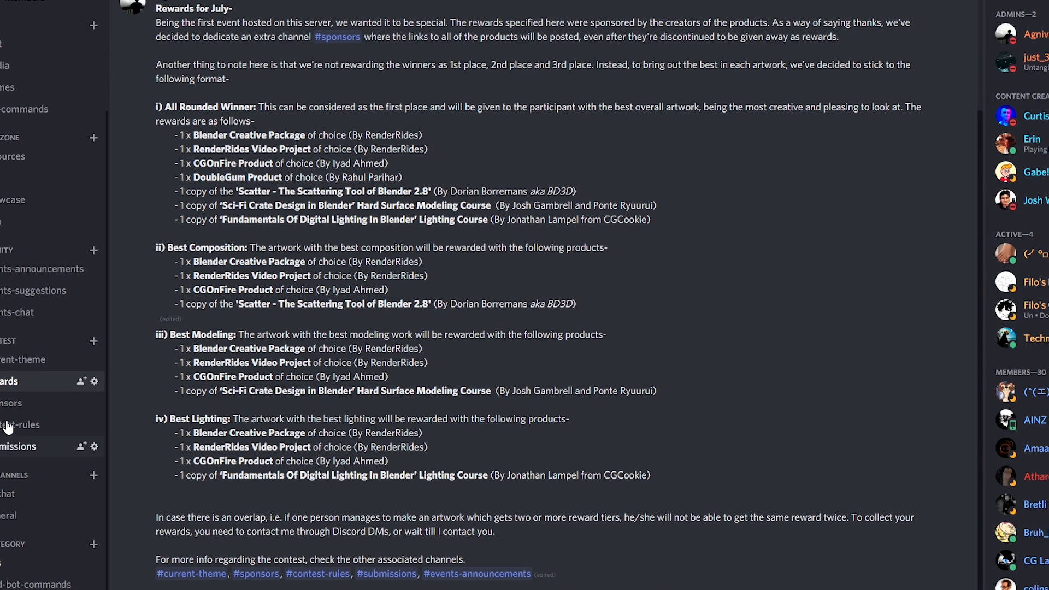
Read through the contest sponsor credits in the #sponsors channel.
{"action": "left_click", "coordinate": [13, 405]}
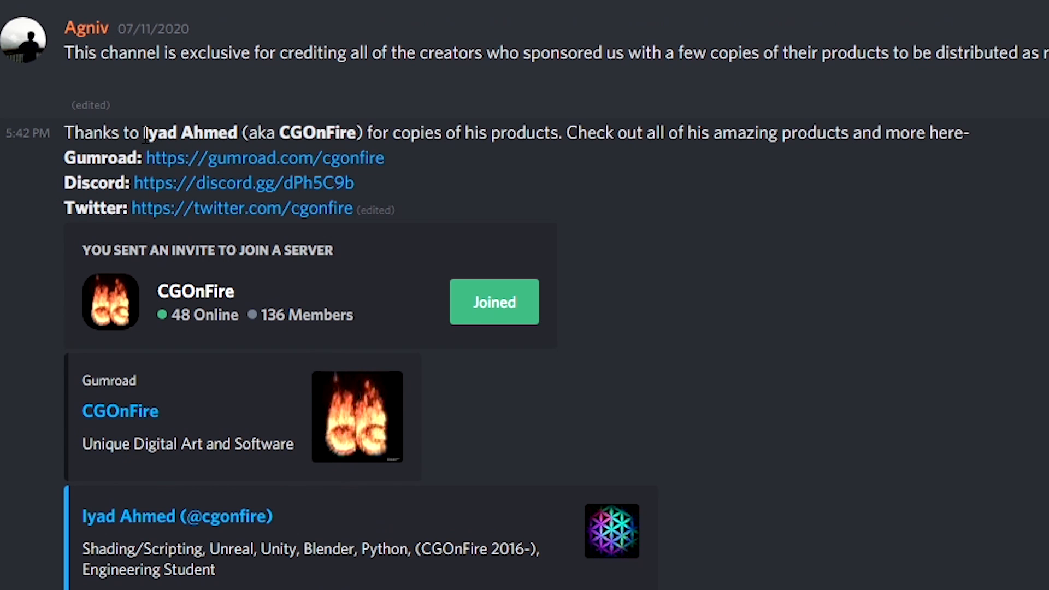
{"action": "left_click_drag", "start_coordinate": [145, 133], "coordinate": [347, 139]}
{"action": "left_click", "coordinate": [359, 137]}
{"action": "scroll", "coordinate": [435, 297], "scroll_direction": "down", "scroll_amount": 5}
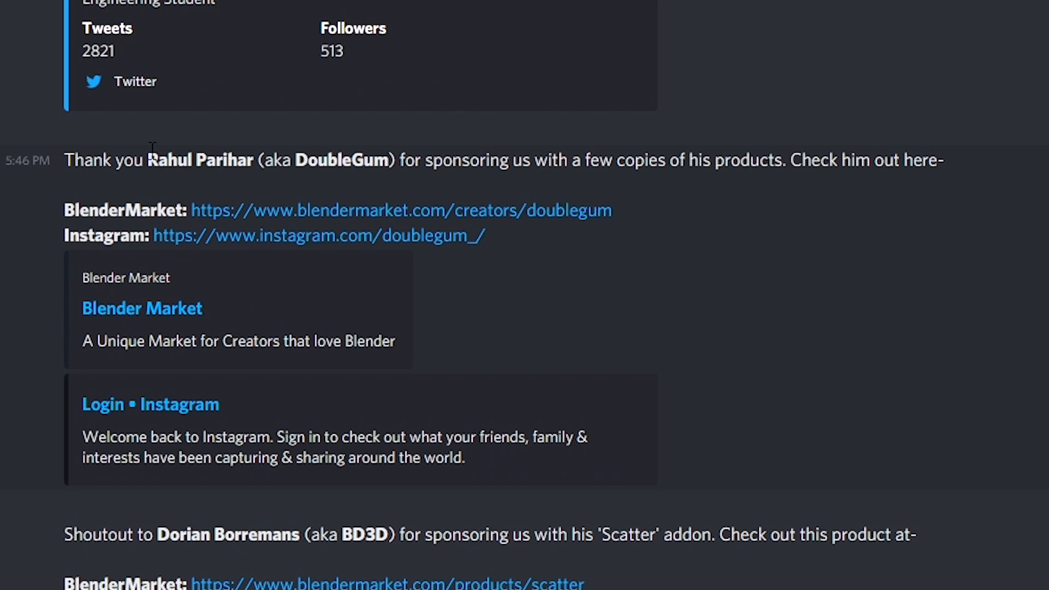
{"action": "left_click_drag", "start_coordinate": [149, 160], "coordinate": [383, 160]}
{"action": "scroll", "coordinate": [401, 160], "scroll_direction": "down", "scroll_amount": 5}
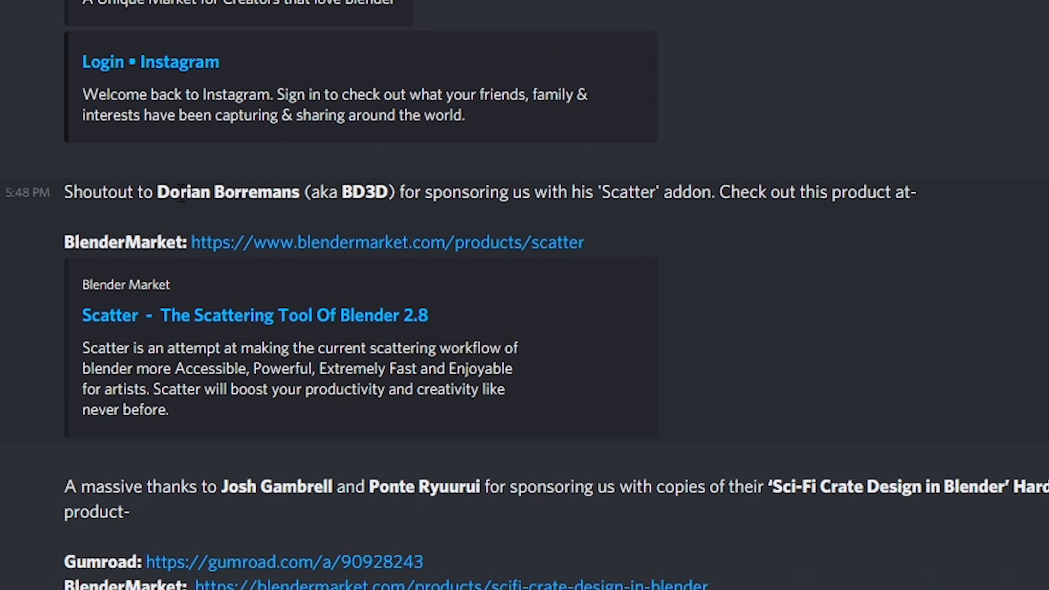
{"action": "triple_click", "coordinate": [180, 192]}
{"action": "left_click", "coordinate": [209, 193]}
{"action": "double_click", "coordinate": [240, 192]}
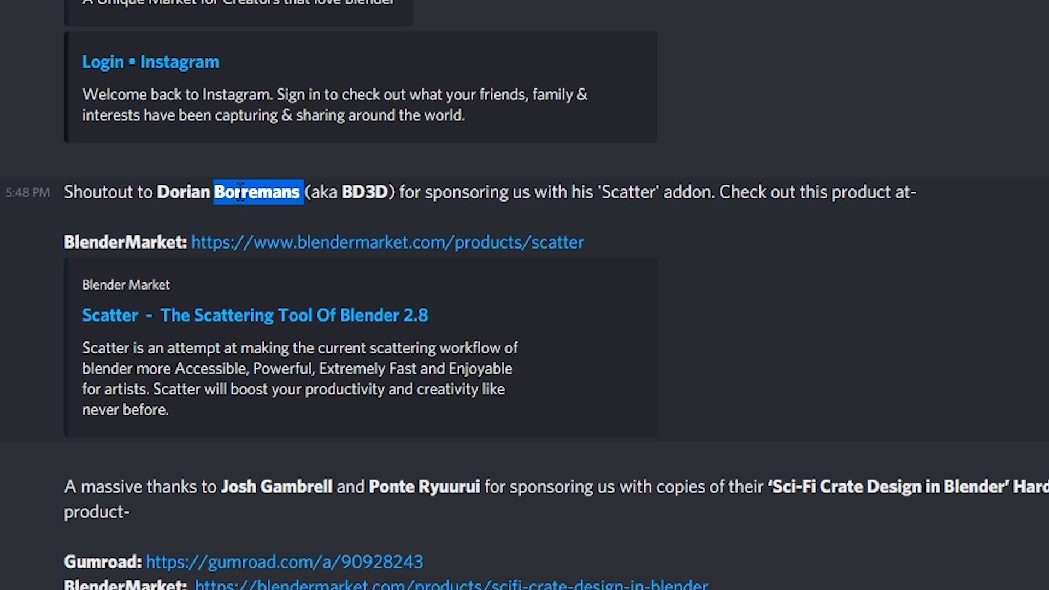
Read the remaining sponsor credits for the Scatter addon, the Sci-Fi Crate Design course and CGCookie's Fundamentals of Digital Lighting course.
{"action": "double_click", "coordinate": [365, 193]}
{"action": "scroll", "coordinate": [220, 258], "scroll_direction": "down", "scroll_amount": 4}
{"action": "left_click_drag", "start_coordinate": [220, 258], "coordinate": [479, 264]}
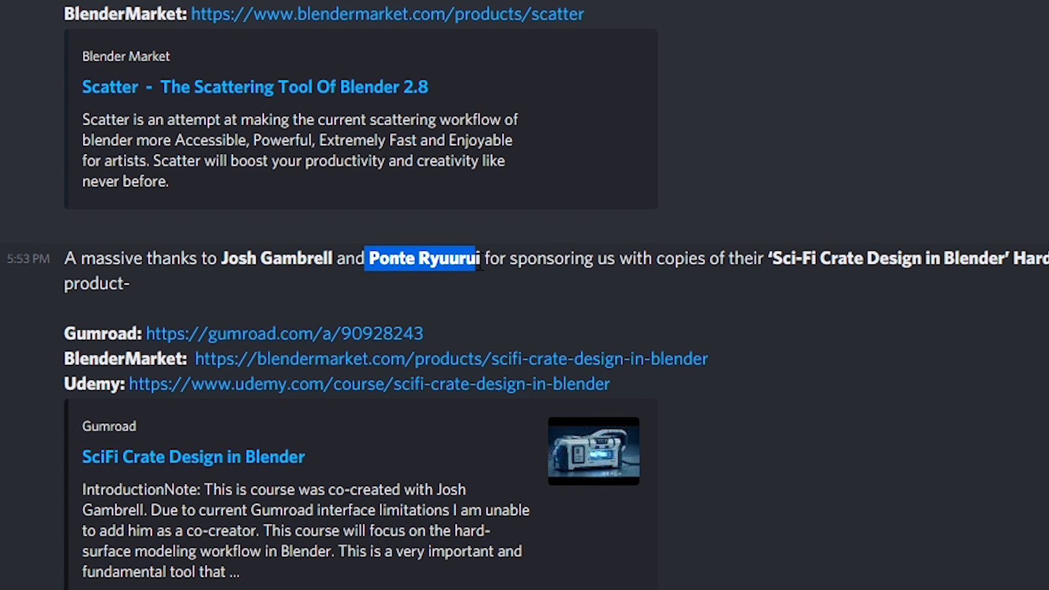
{"action": "left_click", "coordinate": [479, 265]}
{"action": "scroll", "coordinate": [479, 264], "scroll_direction": "down", "scroll_amount": 5}
{"action": "left_click_drag", "start_coordinate": [166, 373], "coordinate": [422, 372]}
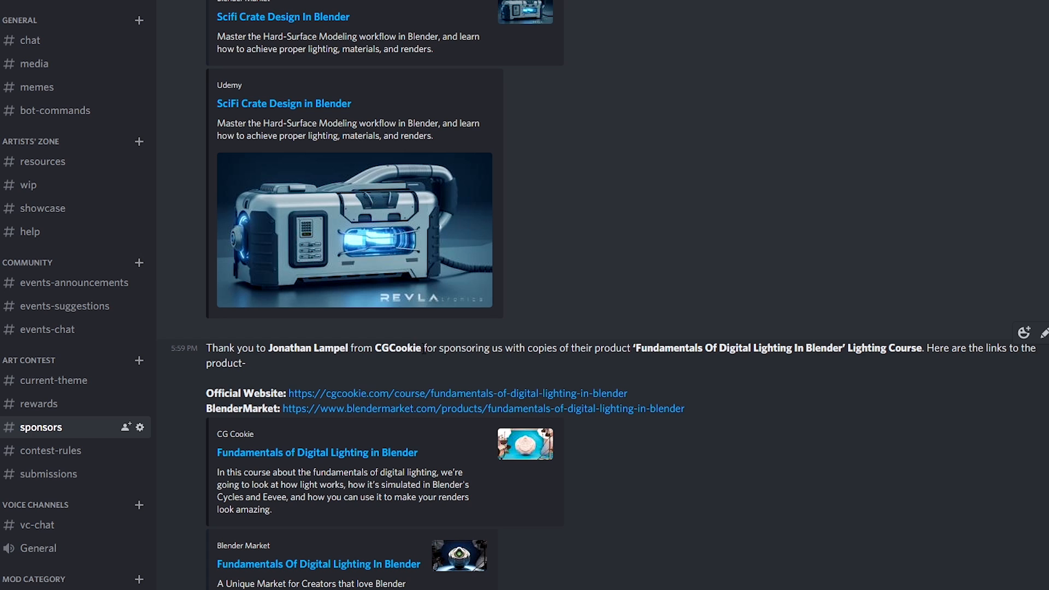
Review the submission rules in #contest-rules, then look through #current-theme, #events-announcements and #announcements.
{"action": "left_click", "coordinate": [57, 453]}
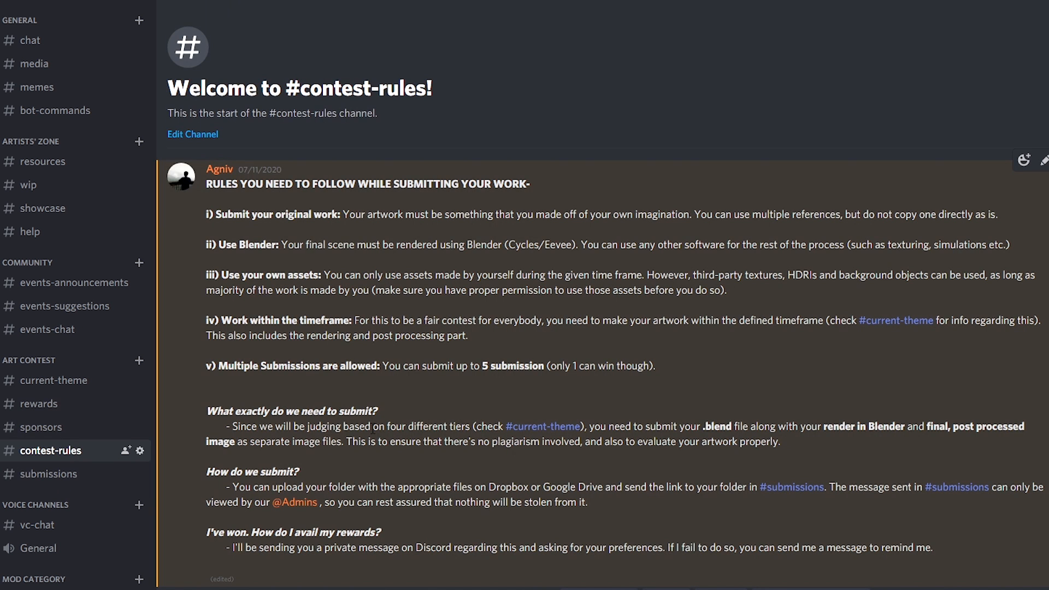
{"action": "left_click", "coordinate": [49, 385]}
{"action": "left_click", "coordinate": [60, 282]}
{"action": "scroll", "coordinate": [60, 243], "scroll_direction": "up", "scroll_amount": 3}
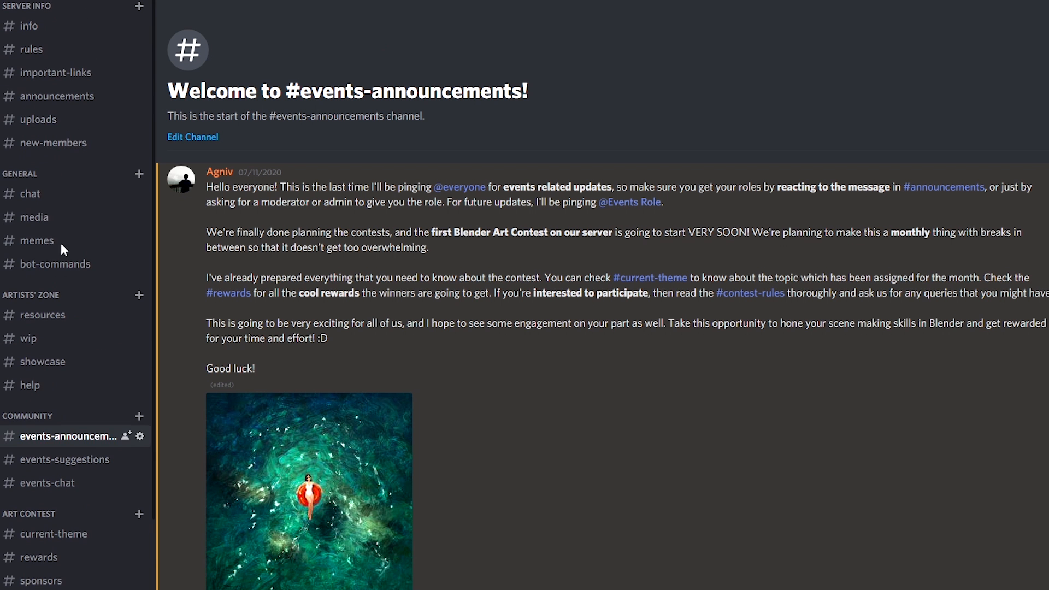
{"action": "left_click", "coordinate": [46, 102]}
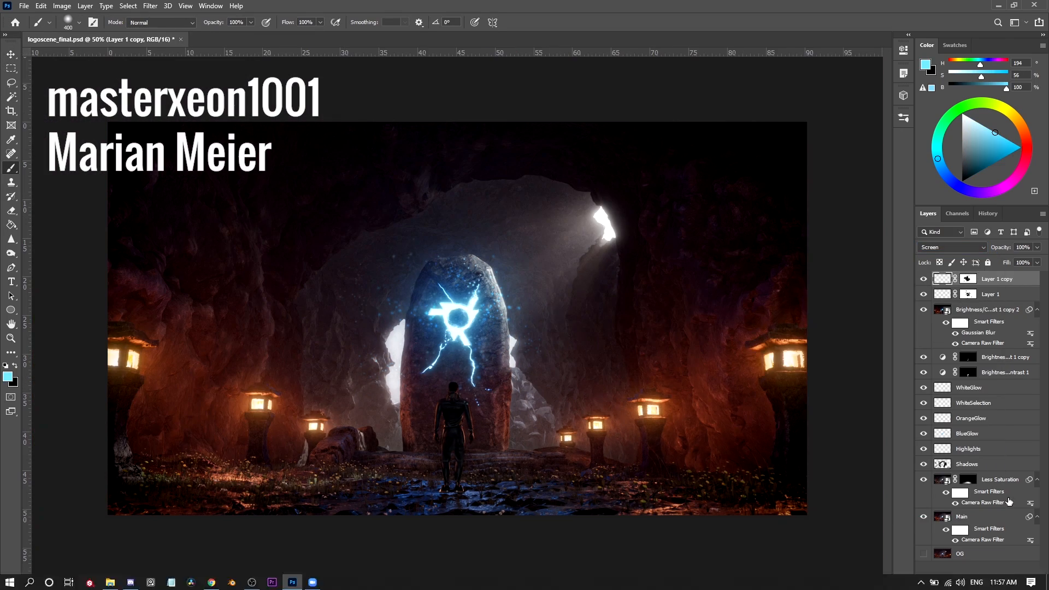
Switch to Photoshop and open the brush's Scattering settings for painting blue particles around the runestone.
{"action": "key", "text": "F5"}
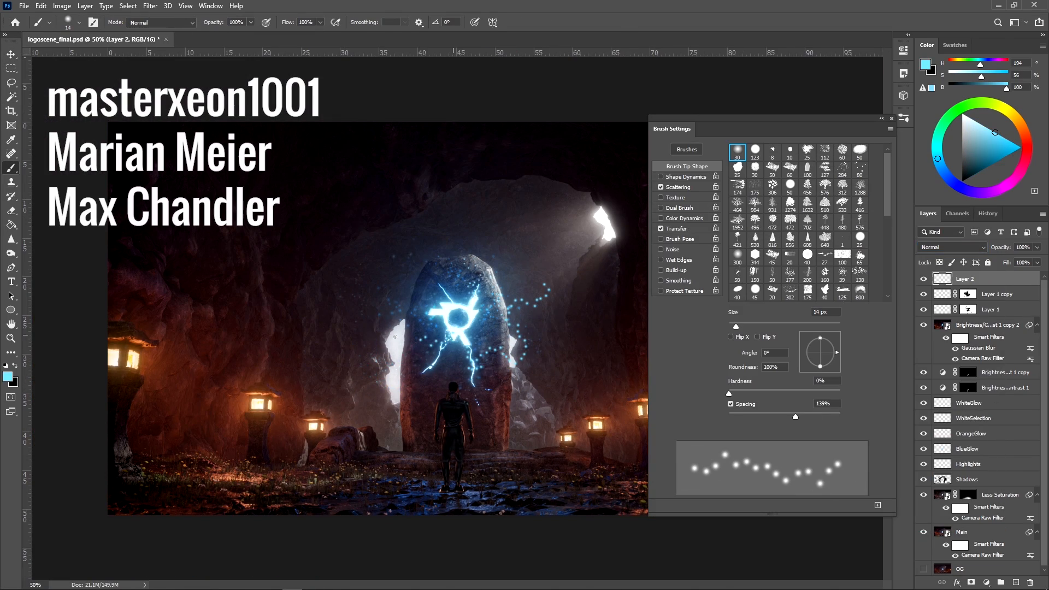
{"action": "left_click", "coordinate": [678, 187]}
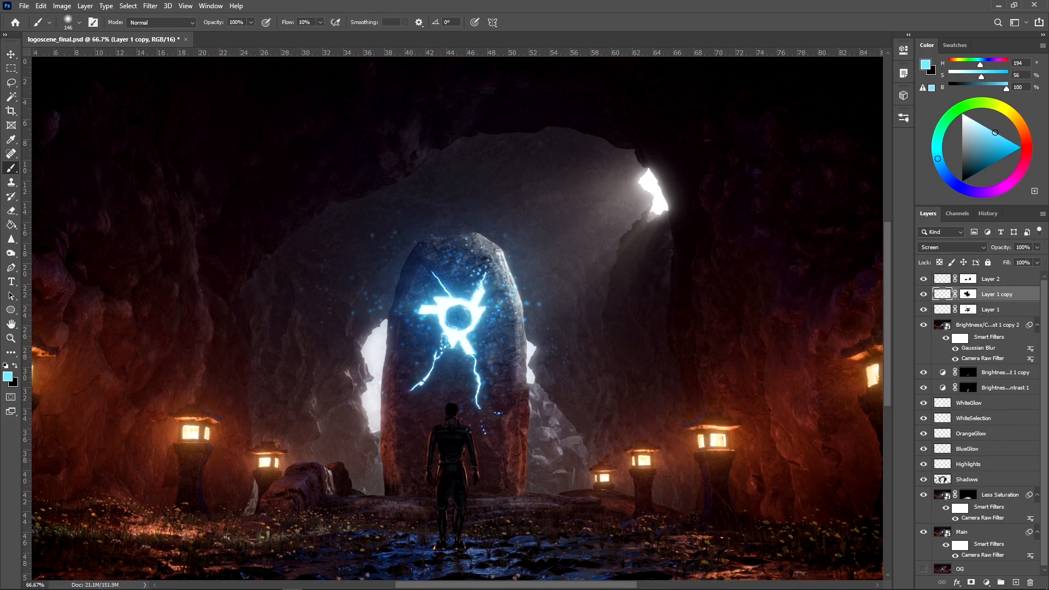
Lower the fill of Layer 1 to about 51% and the fill of Layer 1 copy to 75%.
{"action": "left_click", "coordinate": [997, 309]}
{"action": "left_click", "coordinate": [1037, 262]}
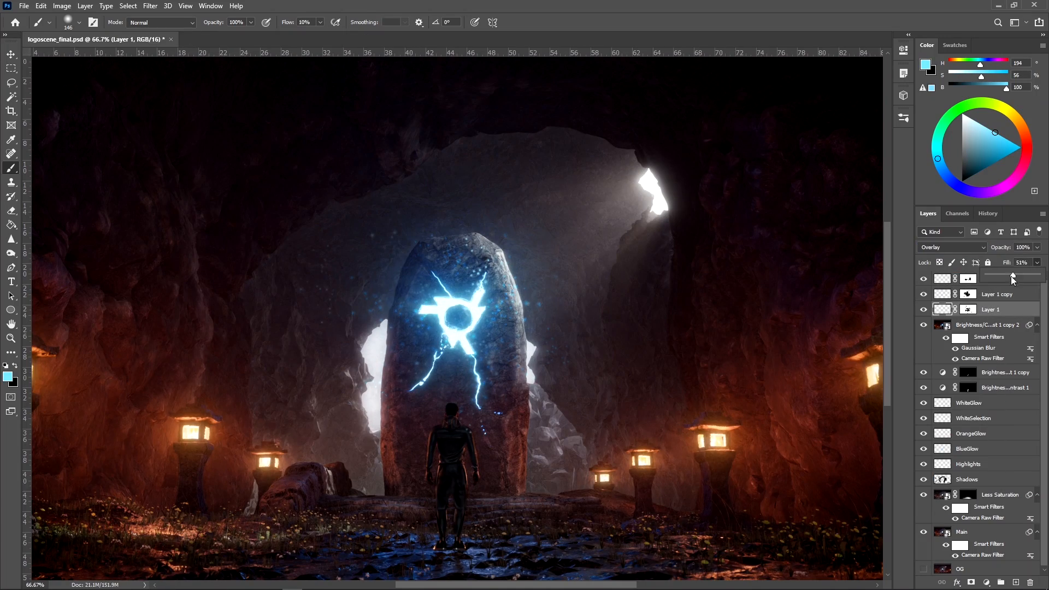
{"action": "left_click", "coordinate": [997, 294]}
{"action": "left_click", "coordinate": [990, 279]}
{"action": "left_click", "coordinate": [997, 294]}
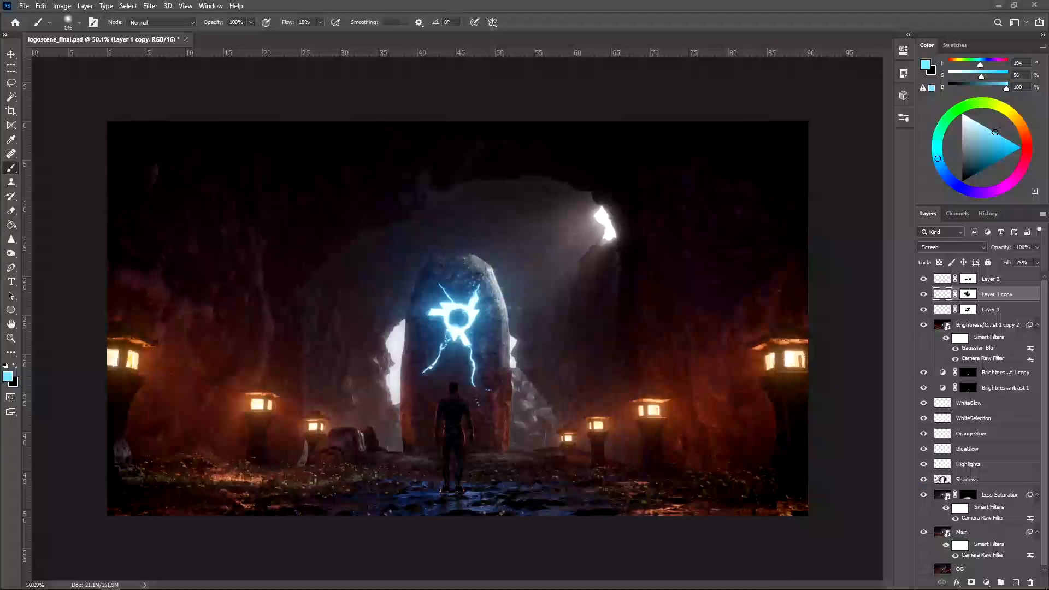